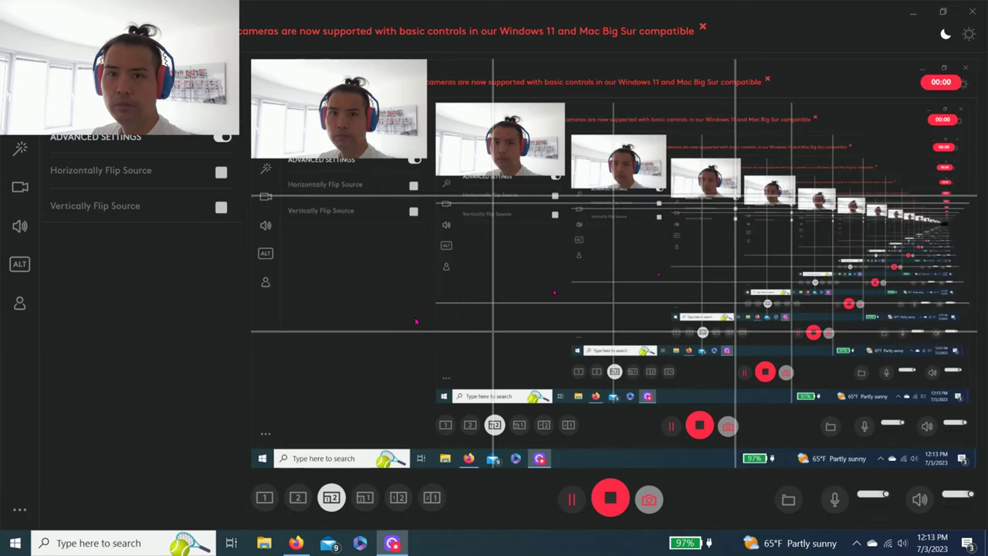
Bring the Windows Fundamentals 3 room forward and expand Task 1 Introduction to read the machine login details
click(392, 543)
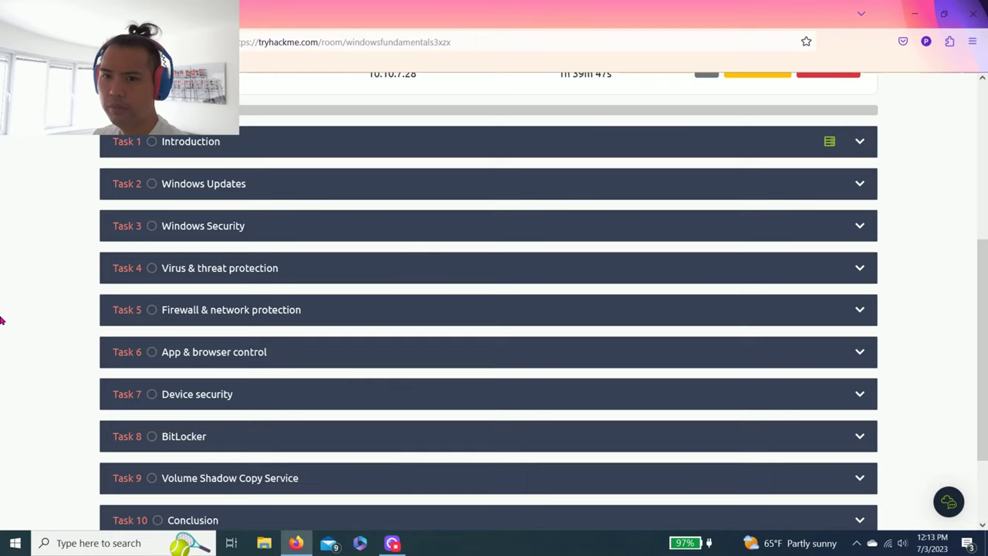
scroll(2, 320, up, 3)
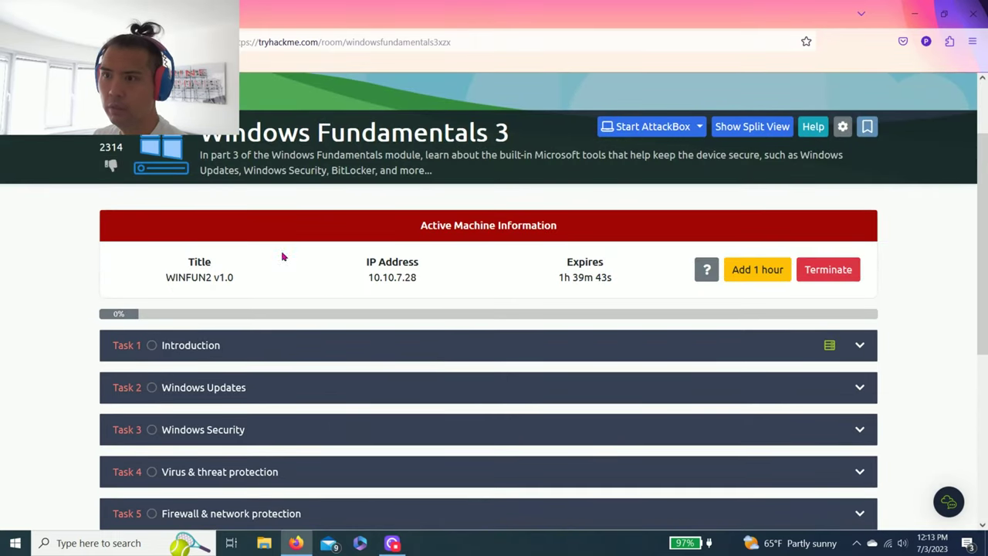
scroll(983, 185, up, 1)
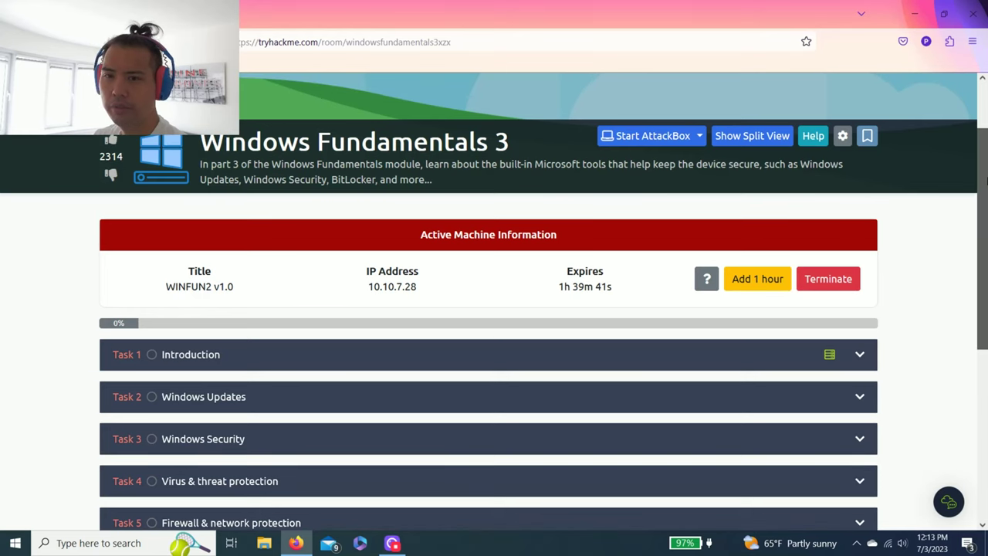
scroll(409, 220, up, 1)
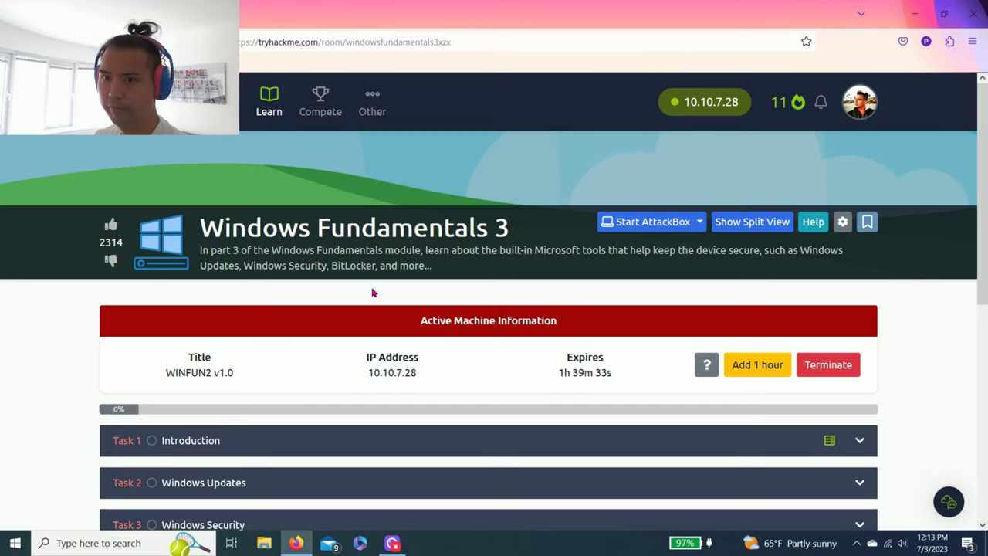
scroll(363, 292, down, 1)
scroll(77, 347, down, 1)
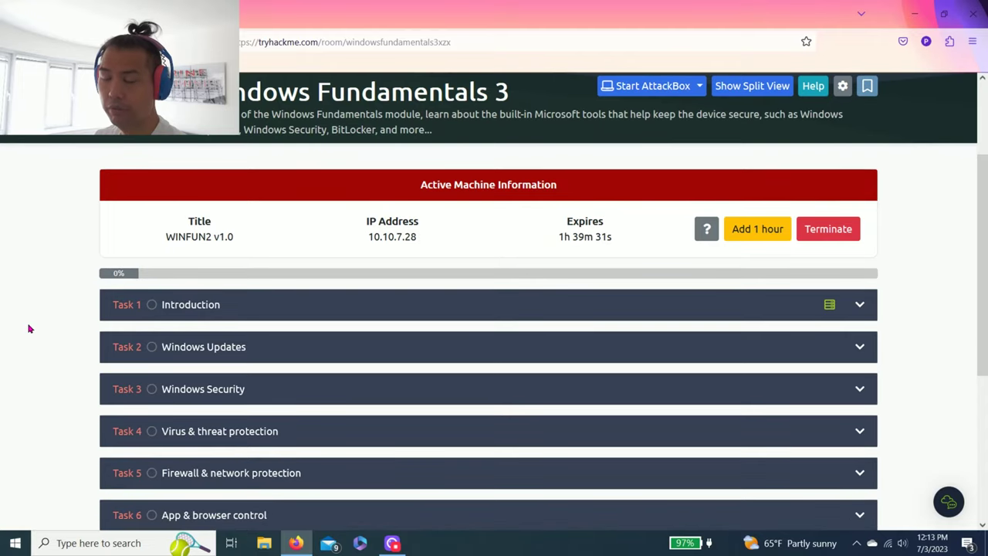
scroll(29, 327, up, 2)
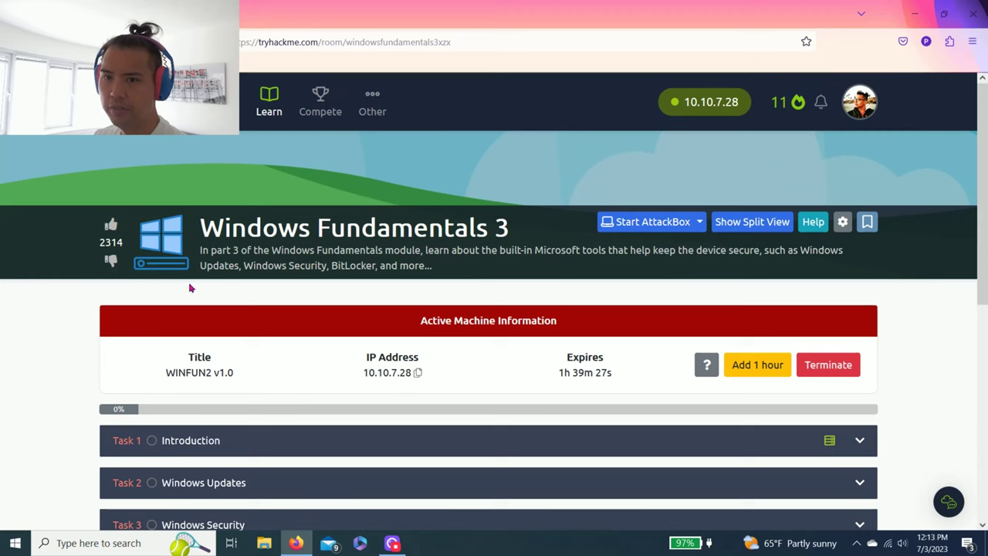
scroll(463, 324, down, 2)
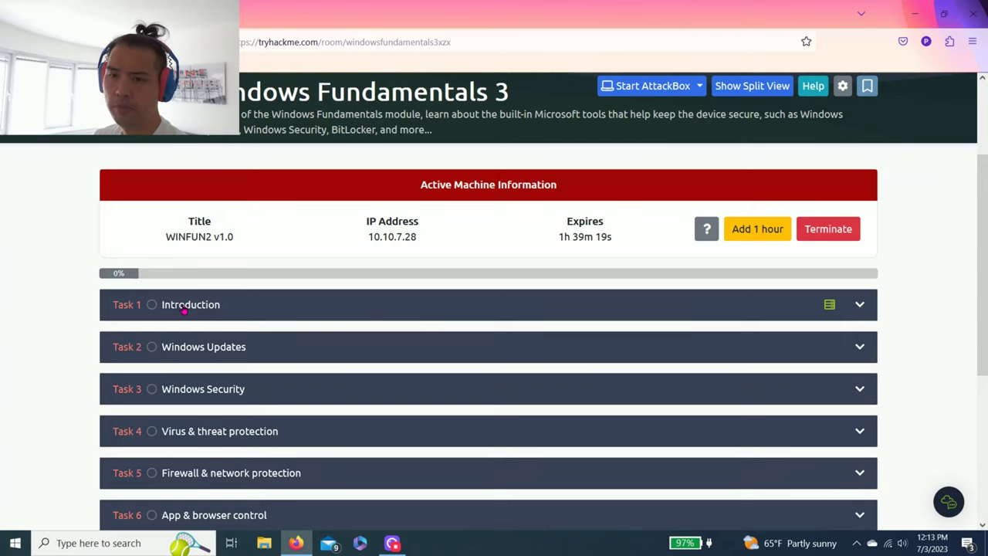
scroll(290, 321, up, 2)
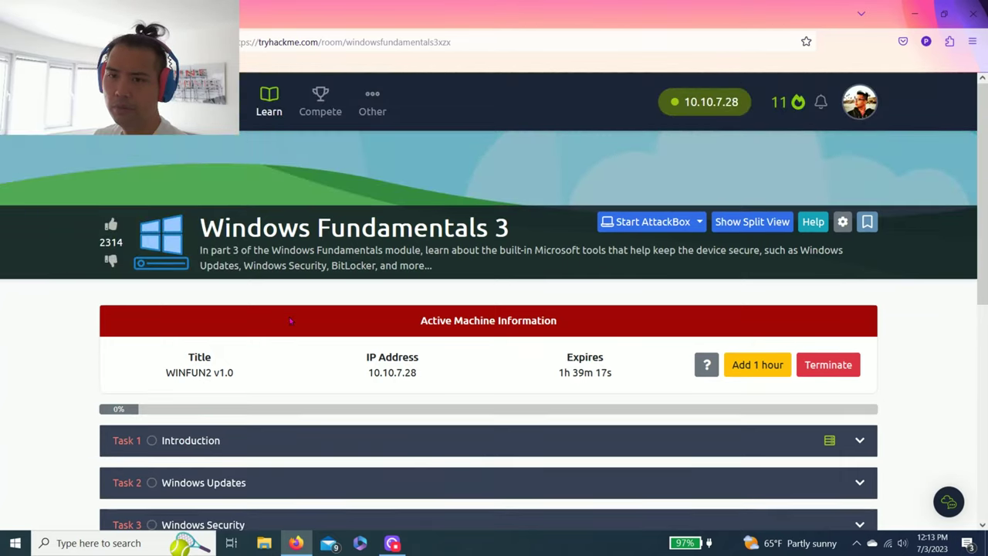
scroll(263, 330, down, 2)
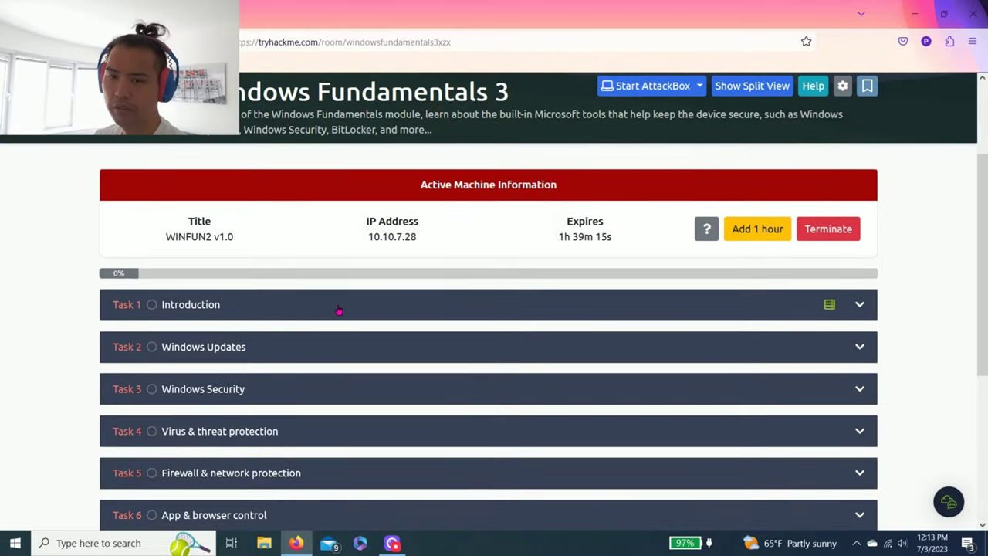
click(253, 309)
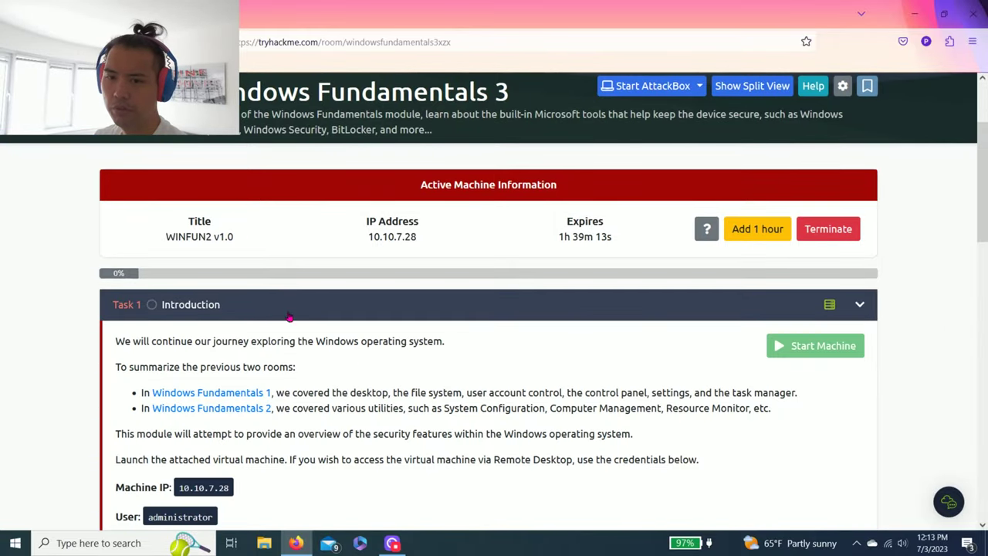
Mark Task 1 Introduction's question Completed, raising room progress to 10%
scroll(334, 332, down, 1)
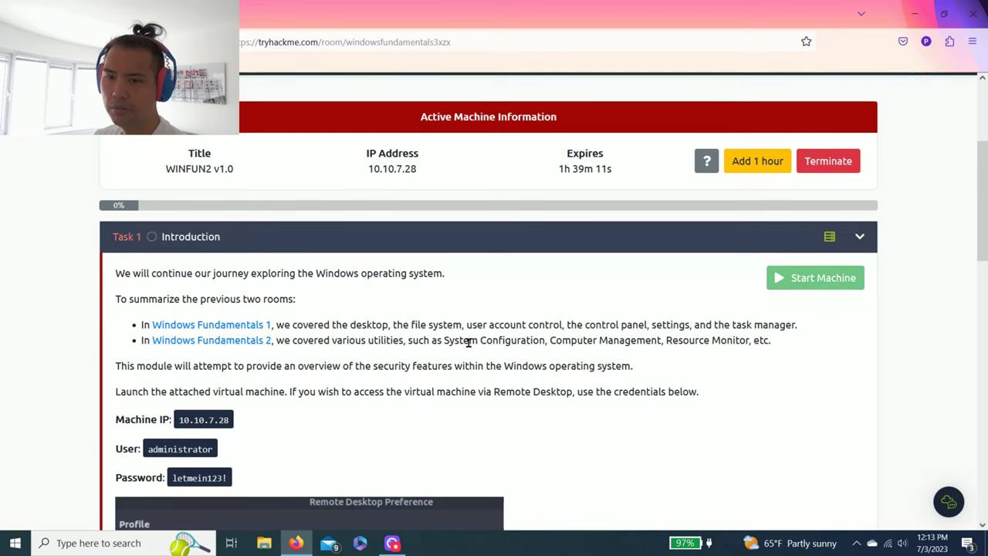
scroll(468, 341, down, 3)
scroll(543, 383, down, 3)
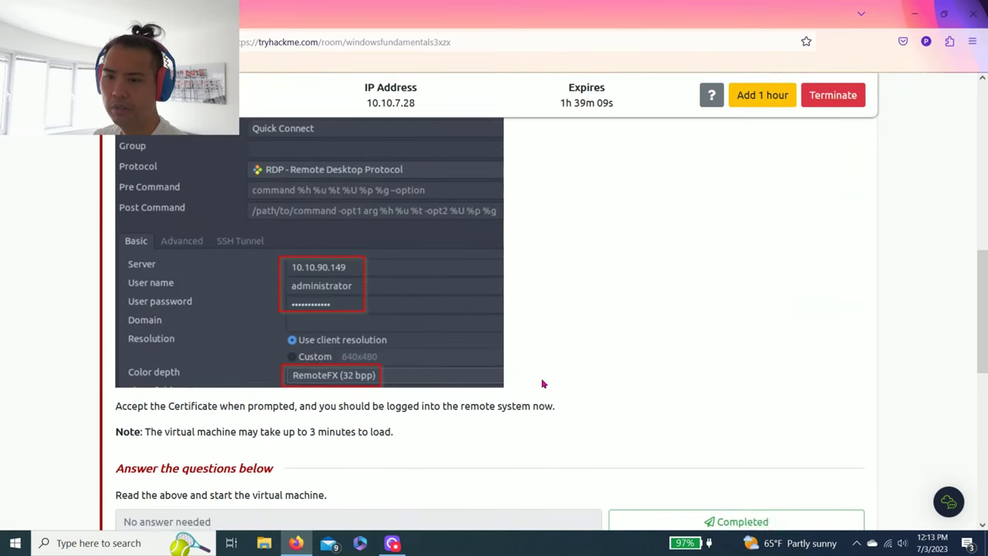
scroll(543, 384, down, 4)
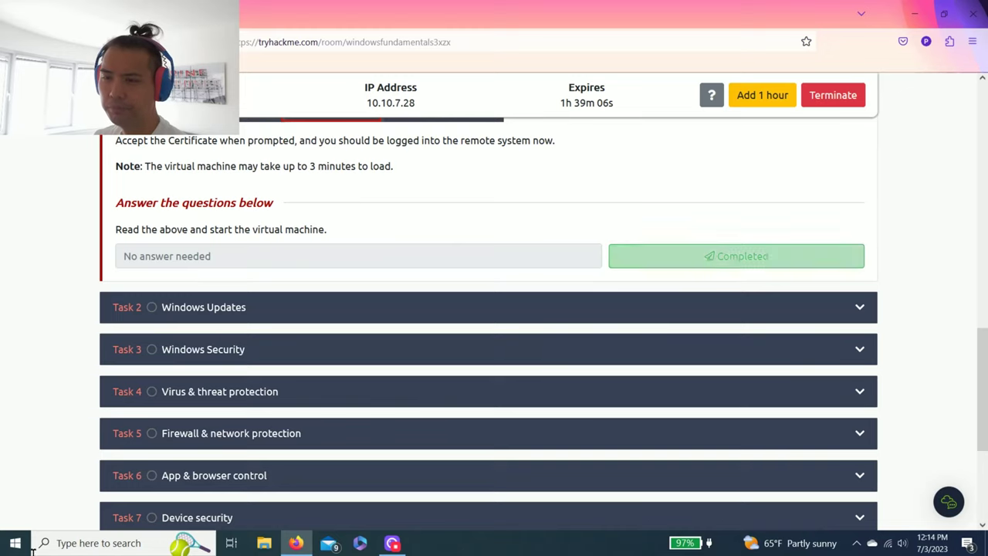
click(690, 266)
scroll(628, 309, up, 4)
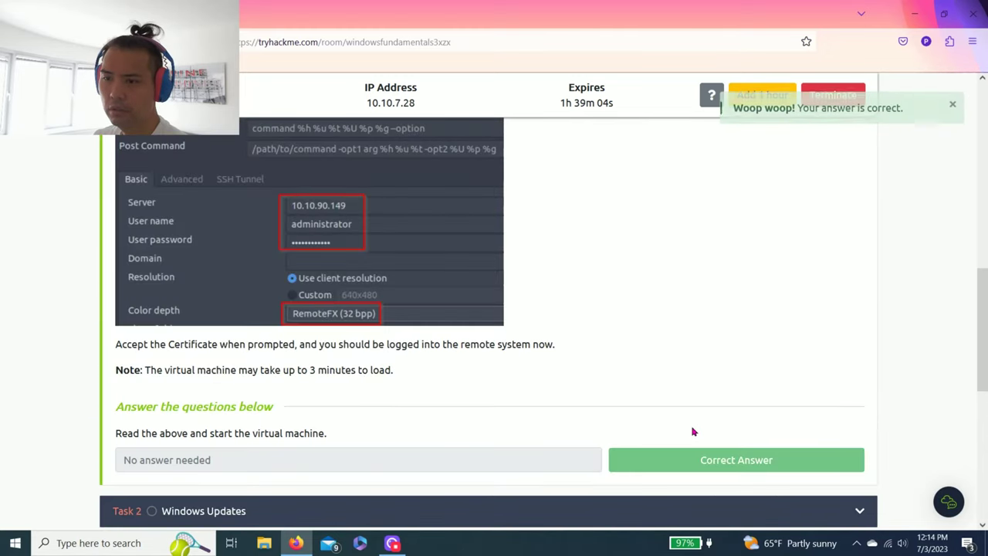
scroll(707, 323, up, 4)
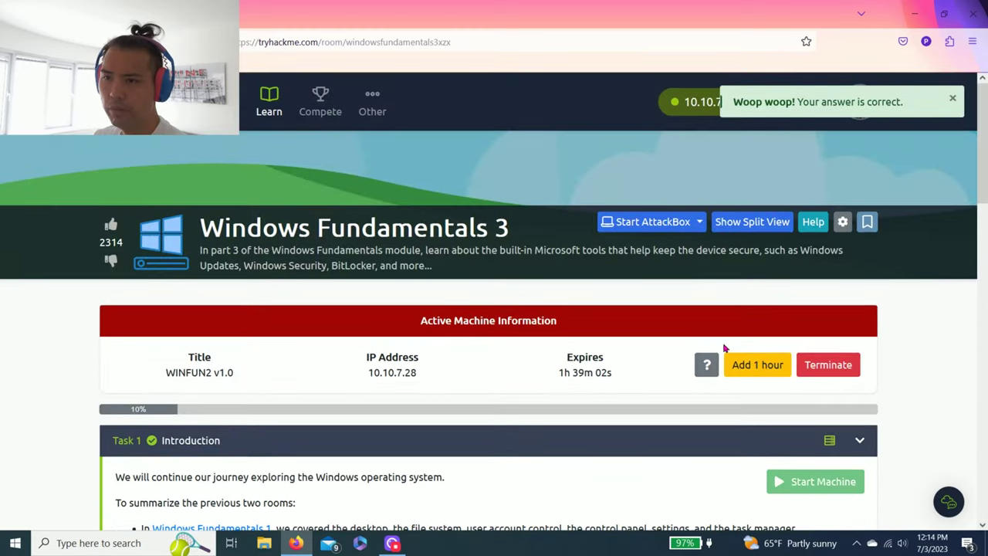
Show the VM in split view and expand Task 2 Windows Updates
click(757, 222)
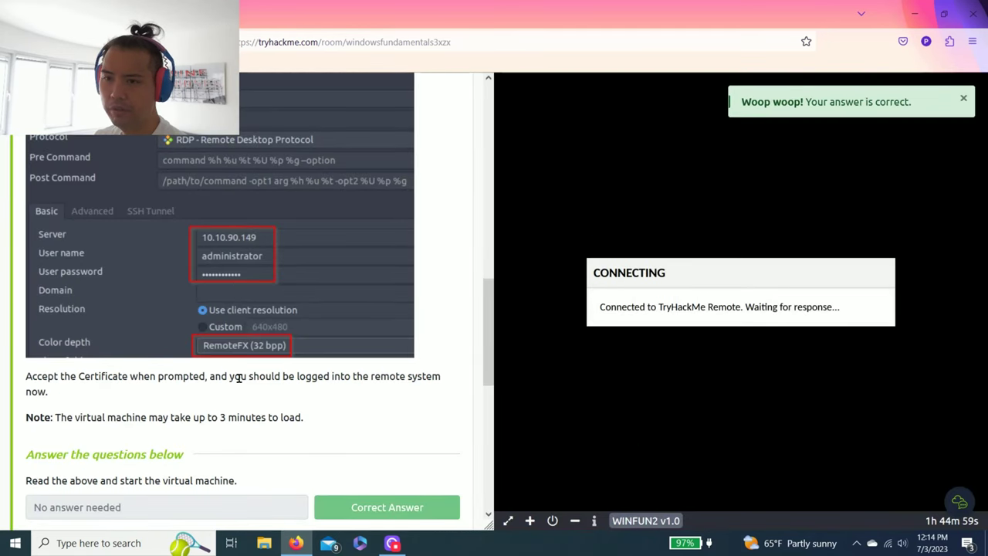
scroll(294, 371, down, 3)
scroll(294, 371, down, 1)
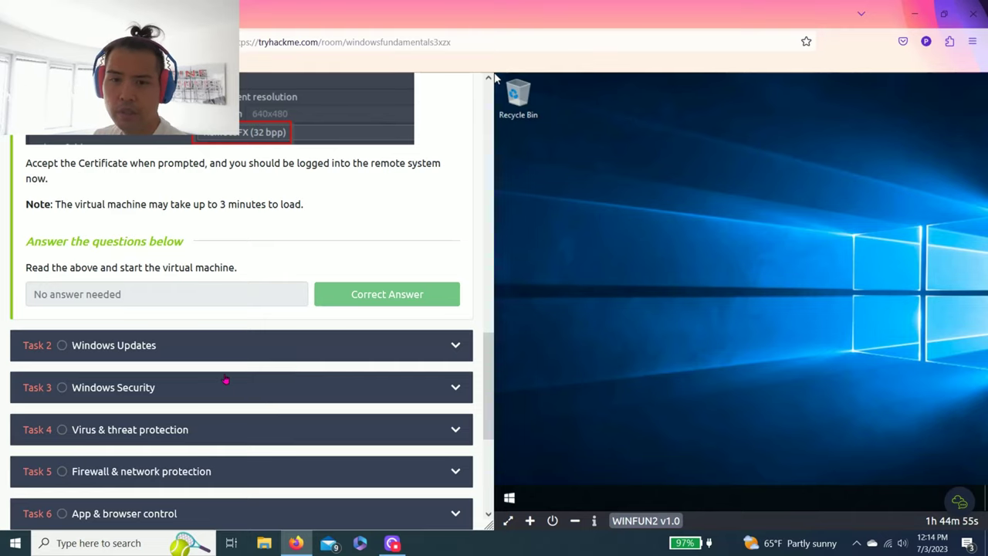
click(117, 349)
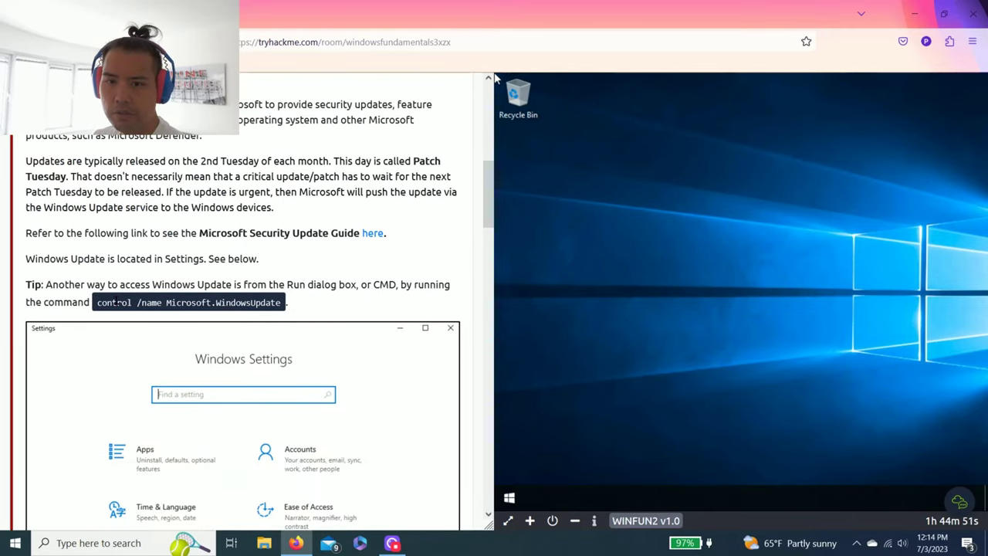
In the VM, search 'control' and open Settings on the Windows Update page
click(510, 498)
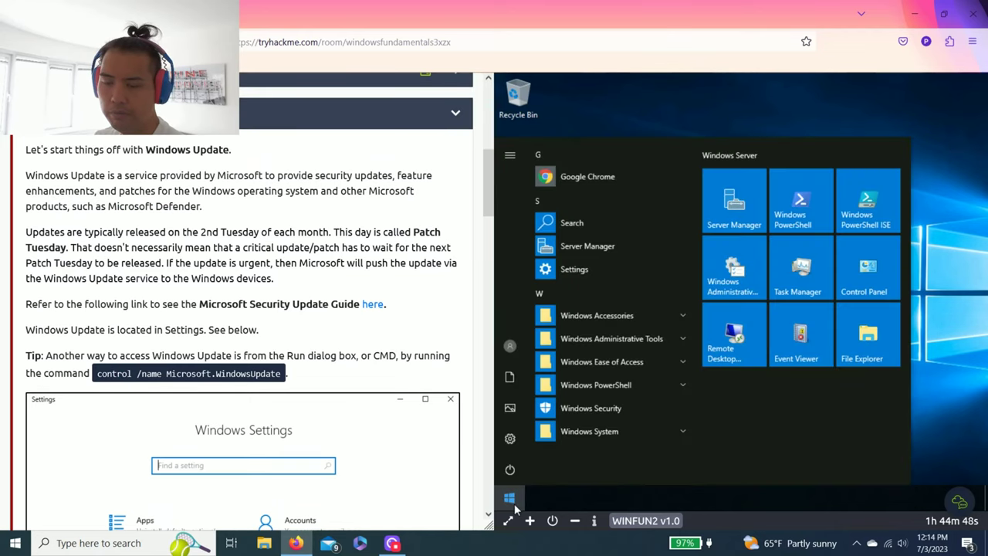
click(604, 222)
text(co)
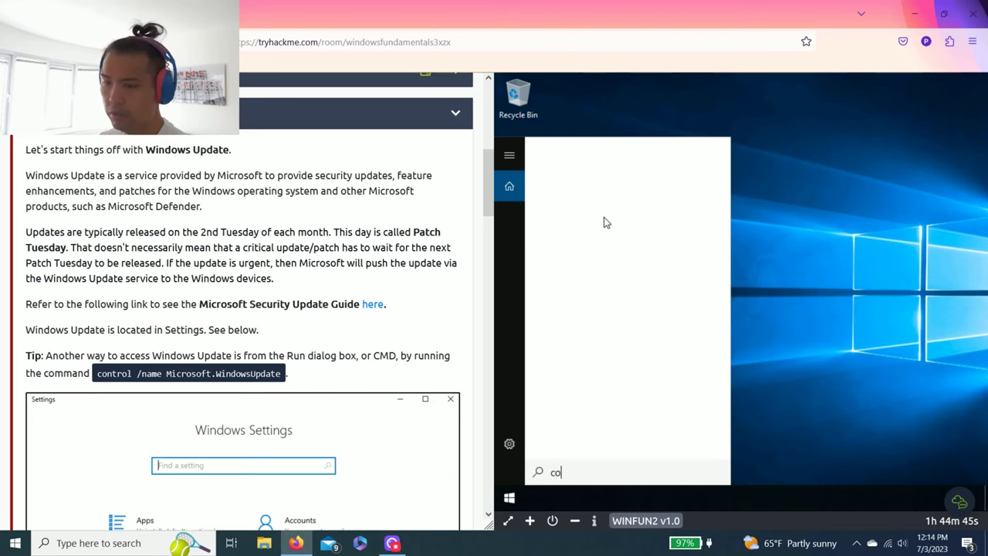
text(ntrol)
click(606, 221)
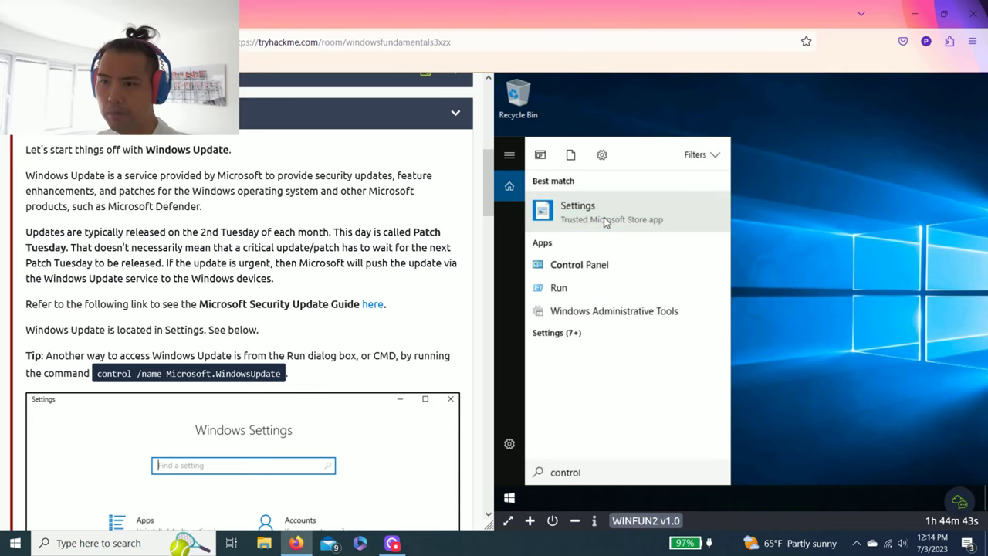
scroll(651, 326, down, 3)
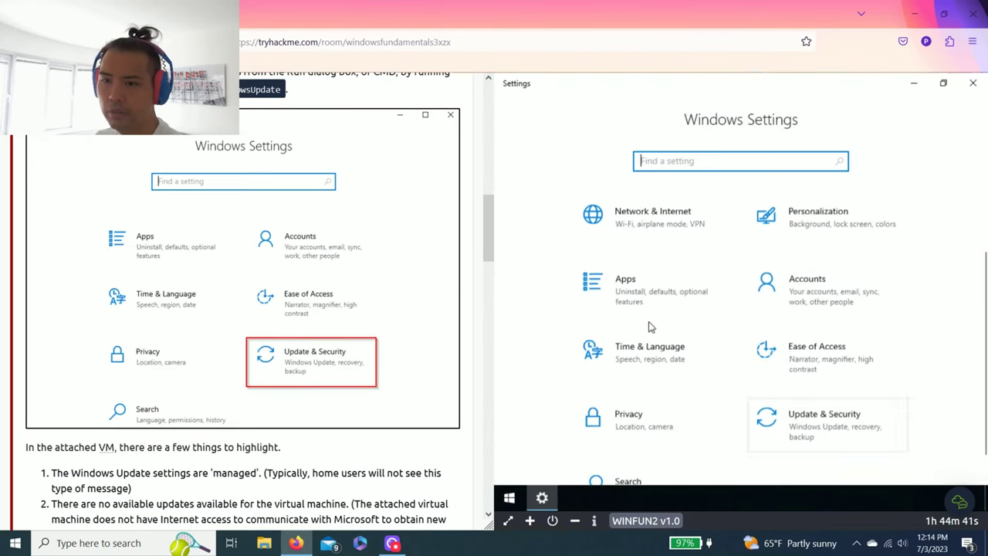
click(852, 384)
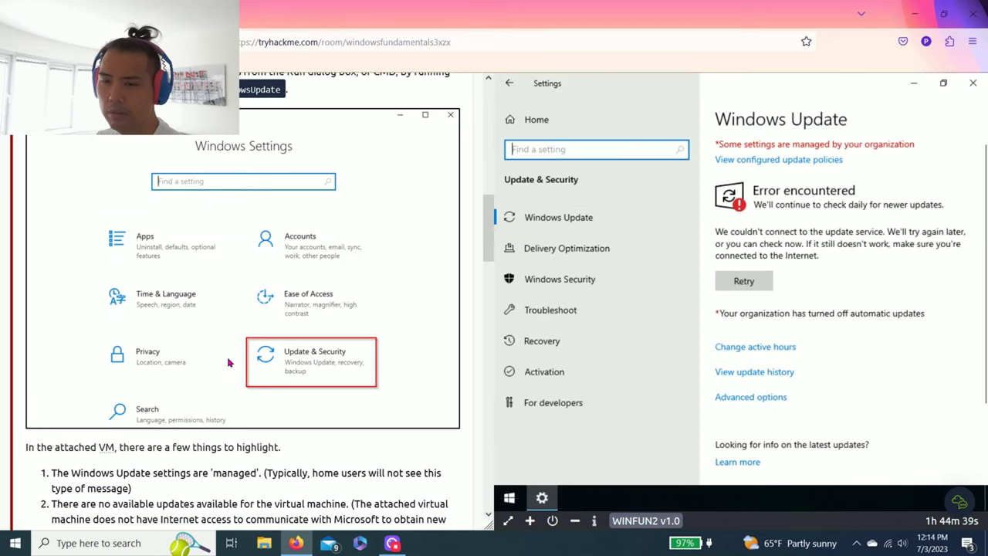
Open the VM's update history showing Driver Updates (2) and Definition Updates (2)
scroll(231, 362, down, 5)
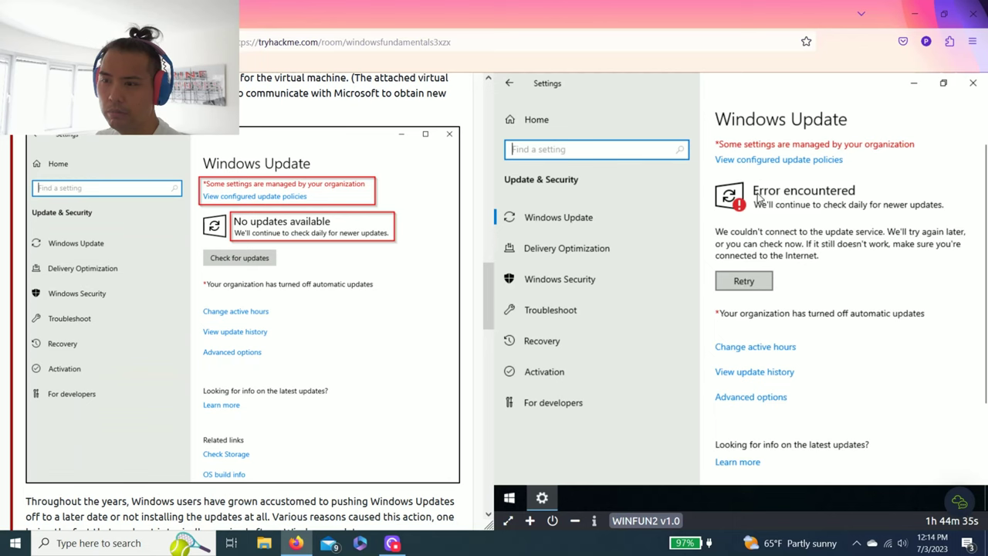
scroll(263, 301, down, 4)
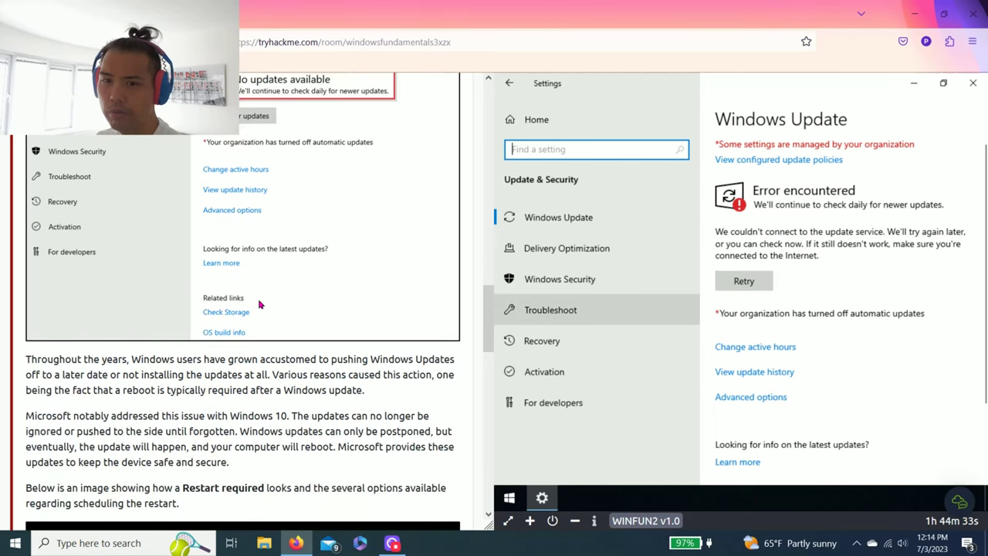
scroll(263, 272, down, 5)
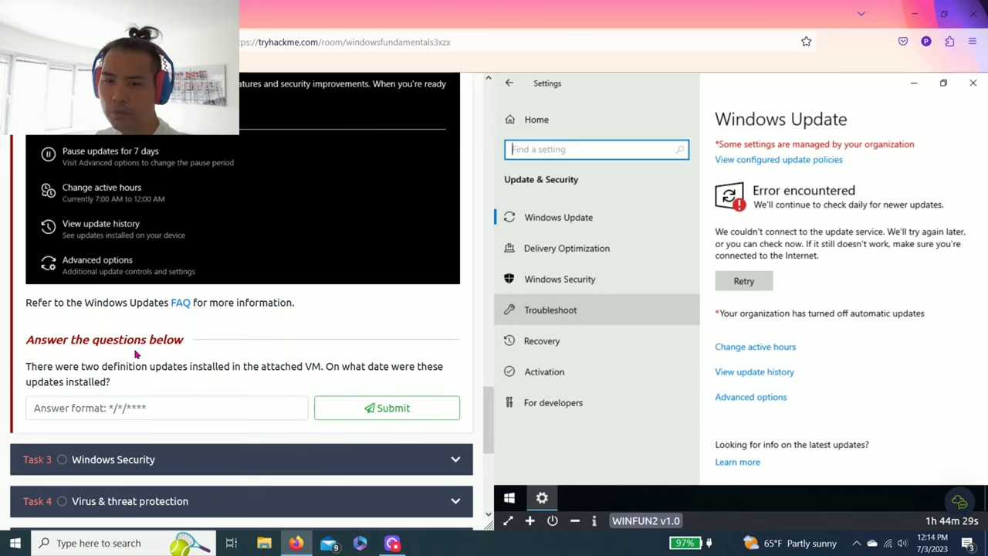
drag(27, 366, 257, 367)
click(297, 366)
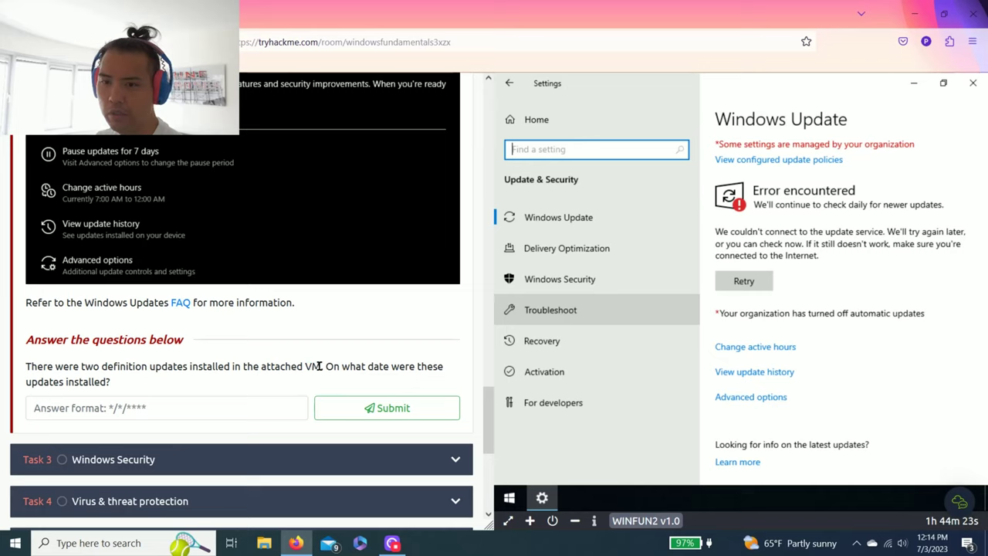
click(741, 375)
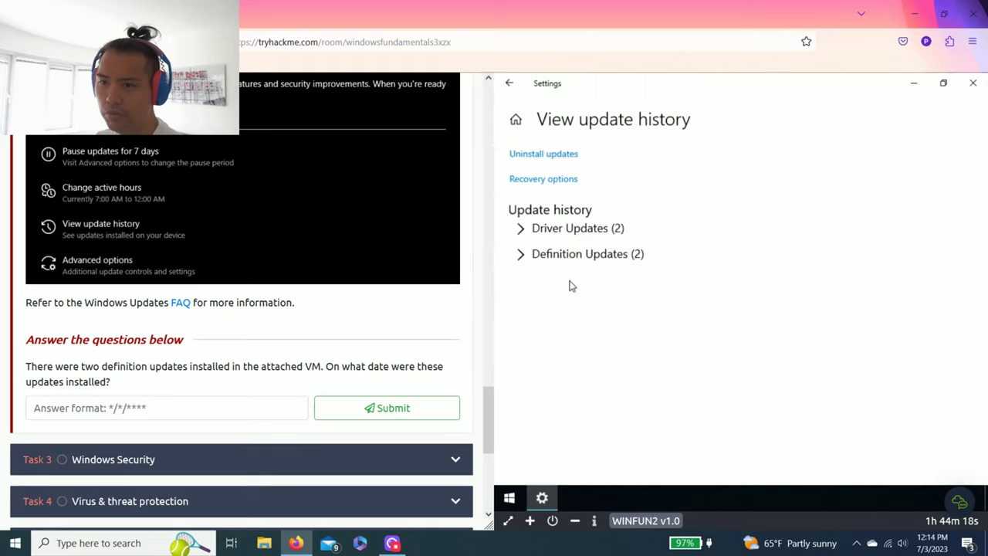
Answer the definition-update install date question with 5/3/2021, then return Settings to Windows Update
drag(109, 366, 204, 367)
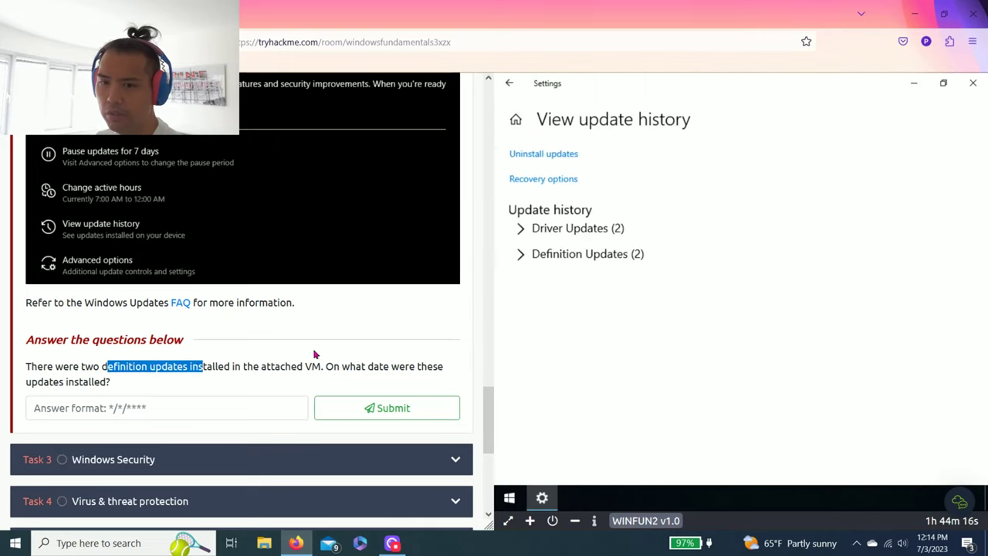
click(558, 260)
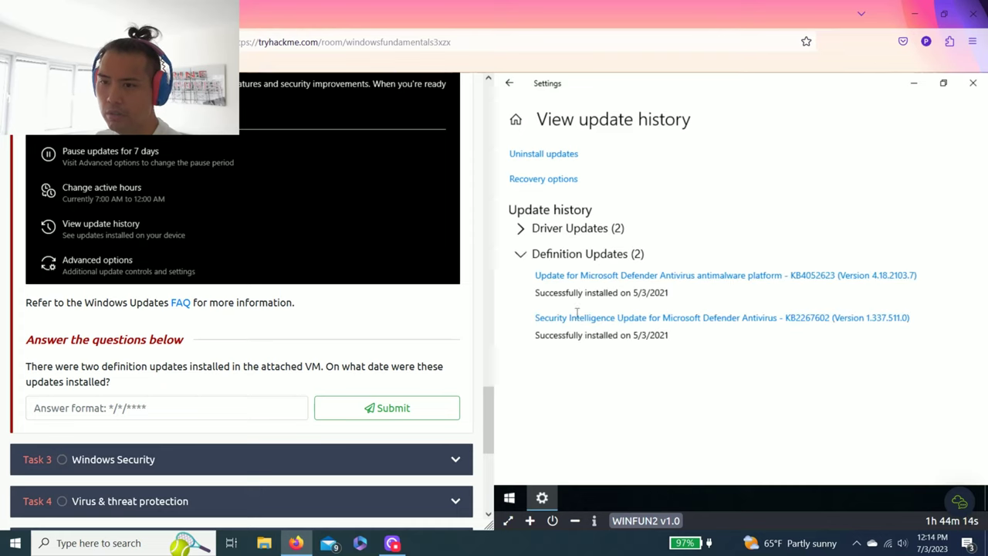
click(160, 403)
text(5)
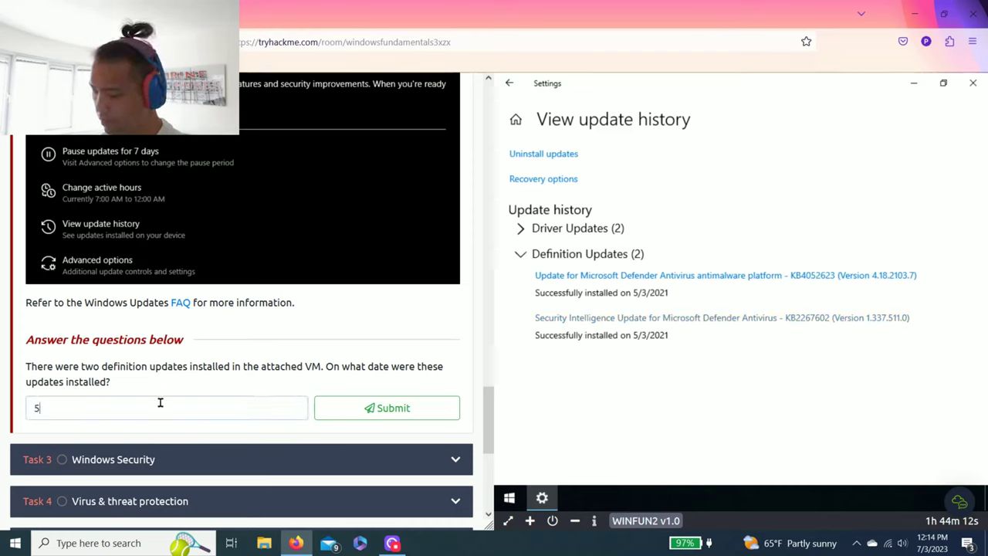
text(/3/)
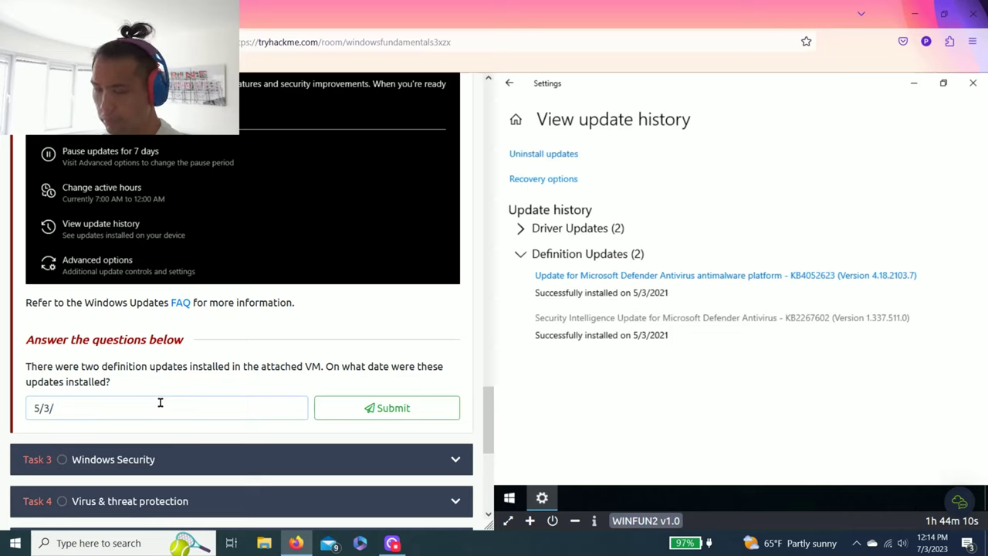
text(20)
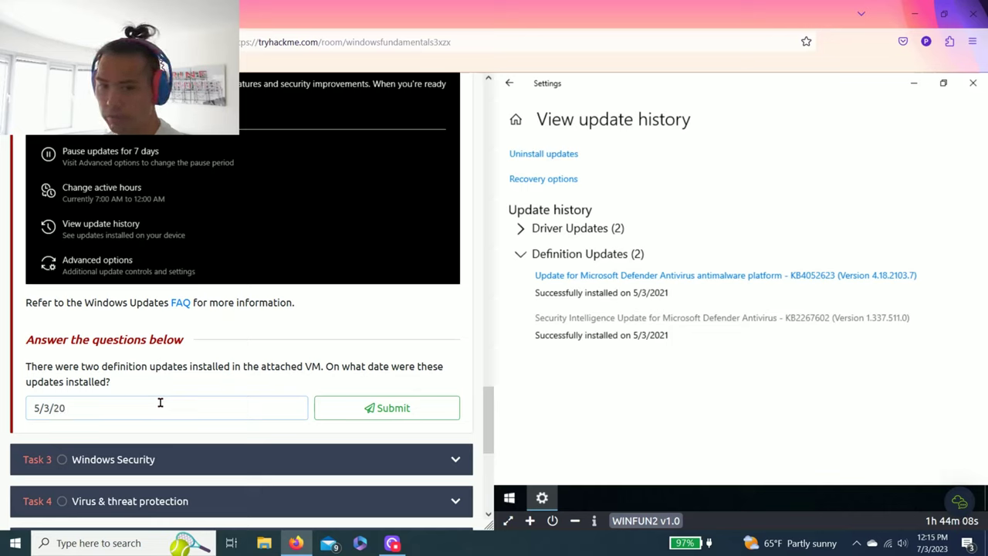
text(21)
key(Return)
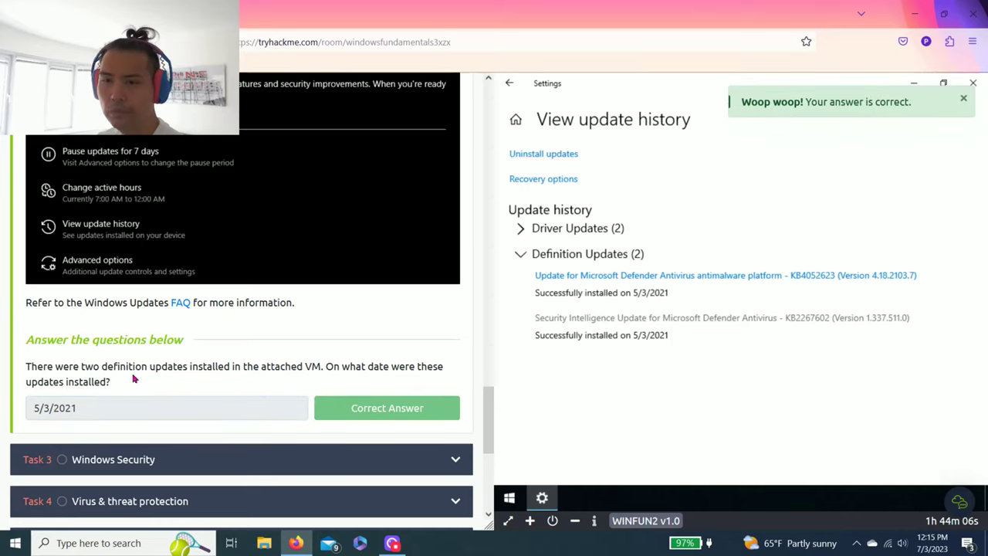
click(509, 83)
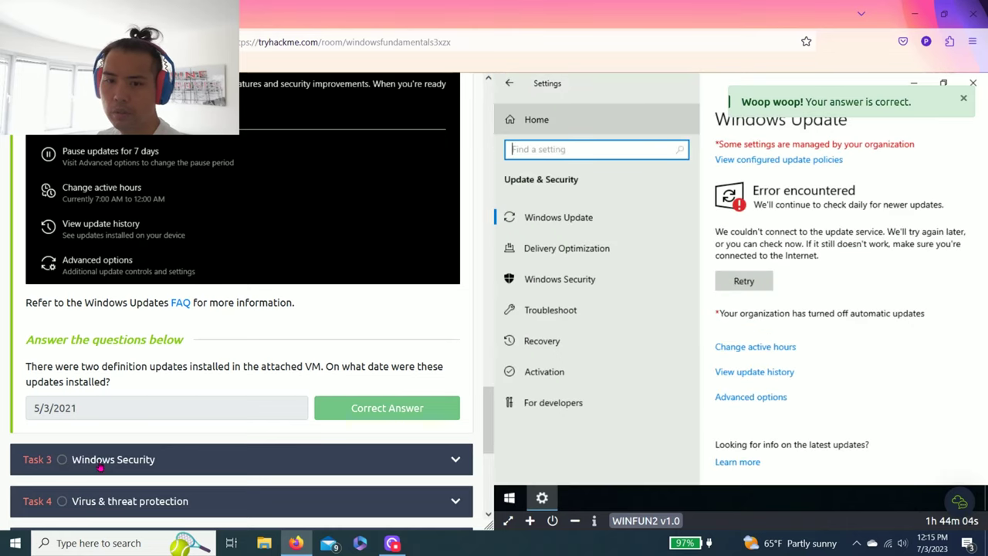
Expand Task 3 and open Windows Security under Update & Security in the VM's Settings
click(100, 459)
scroll(187, 379, down, 5)
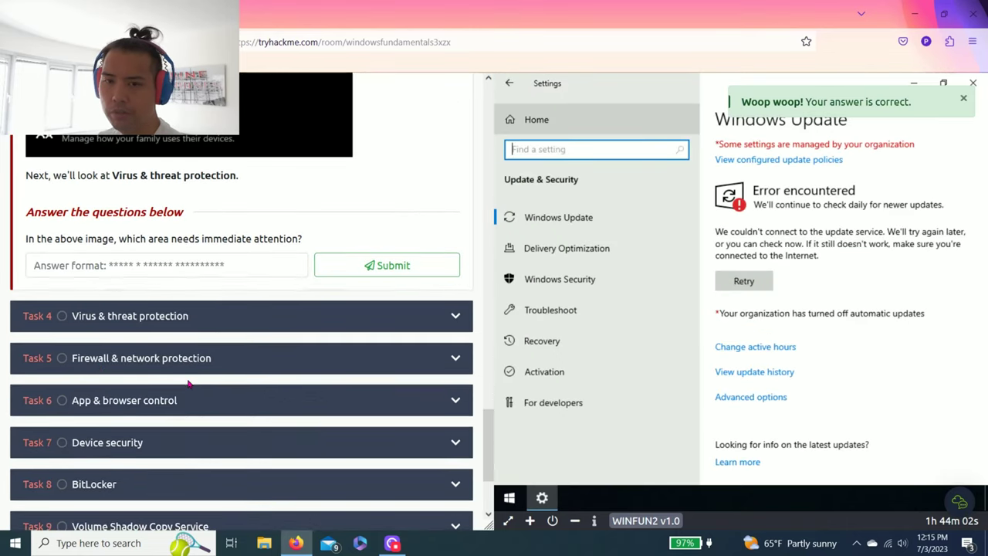
scroll(185, 311, up, 10)
scroll(213, 322, up, 3)
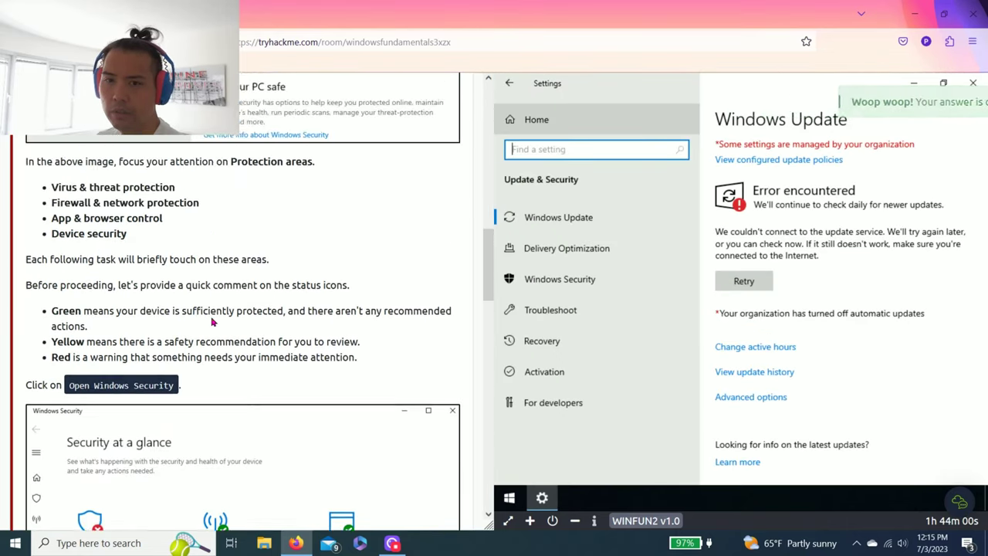
click(511, 83)
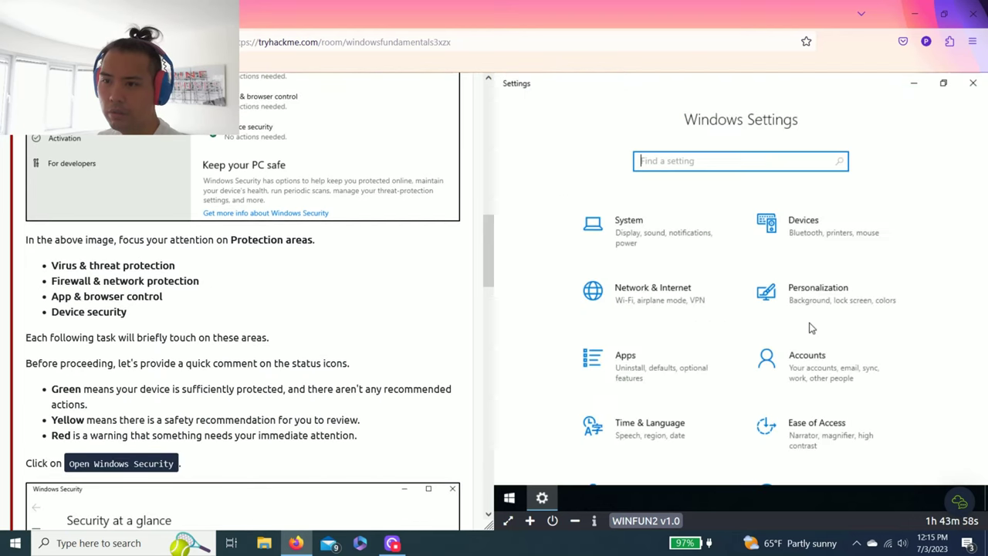
scroll(810, 386, down, 3)
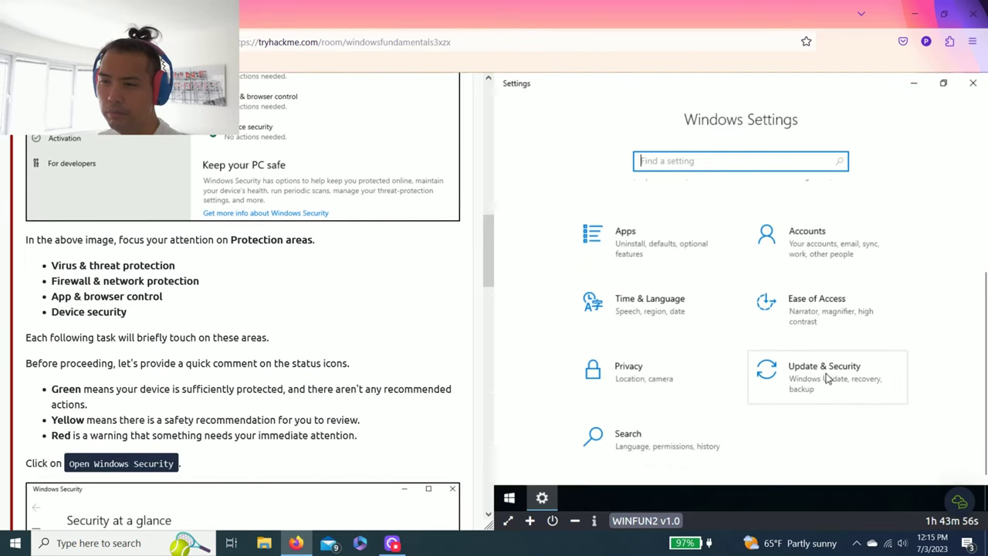
click(828, 377)
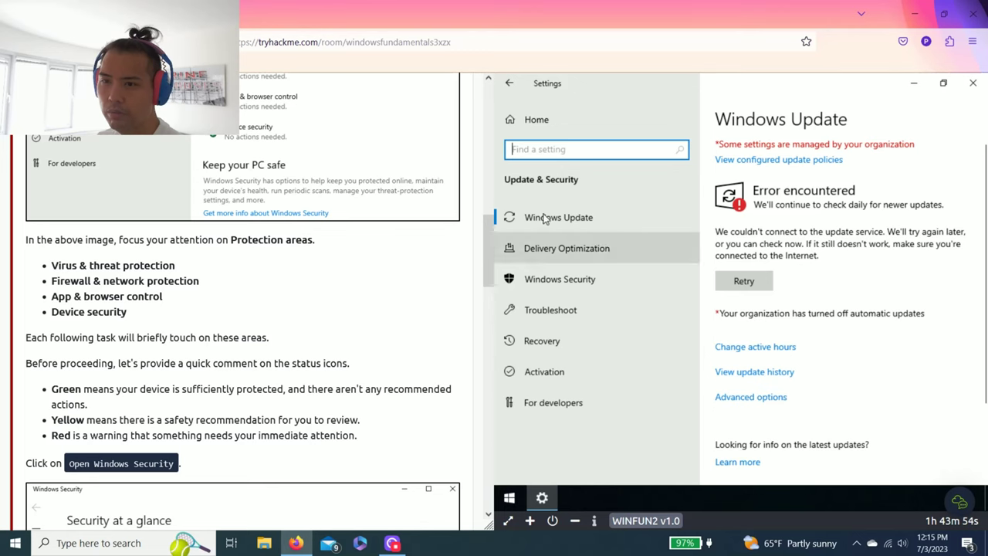
click(565, 284)
Submit 'Virus & threat protection' as the area needing immediate attention
scroll(170, 289, up, 3)
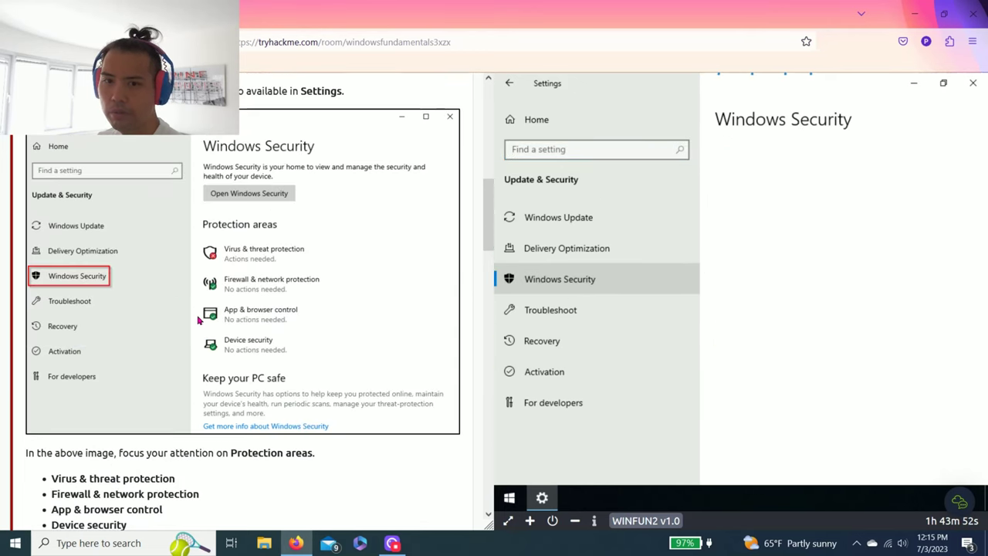
scroll(365, 328, down, 4)
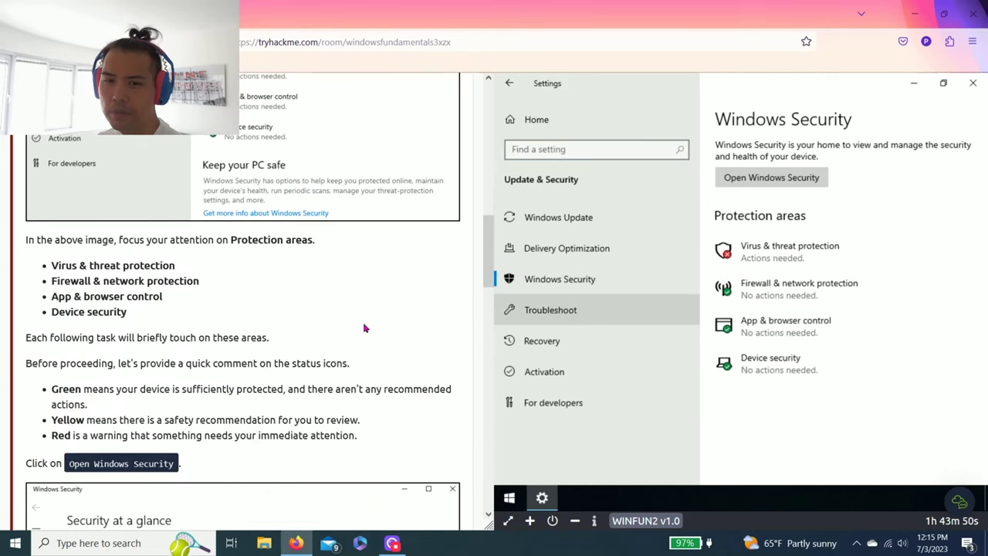
scroll(365, 328, down, 2)
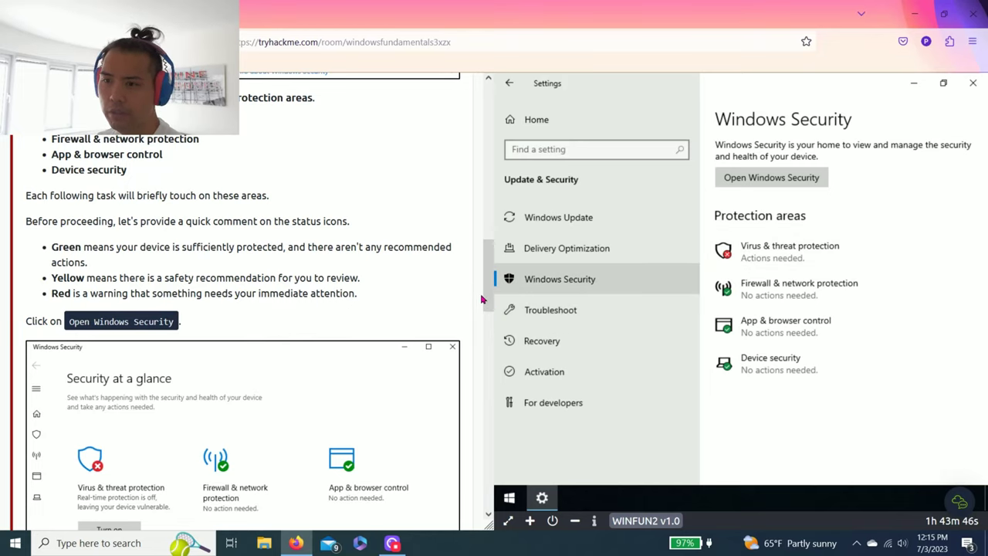
drag(488, 306, 495, 458)
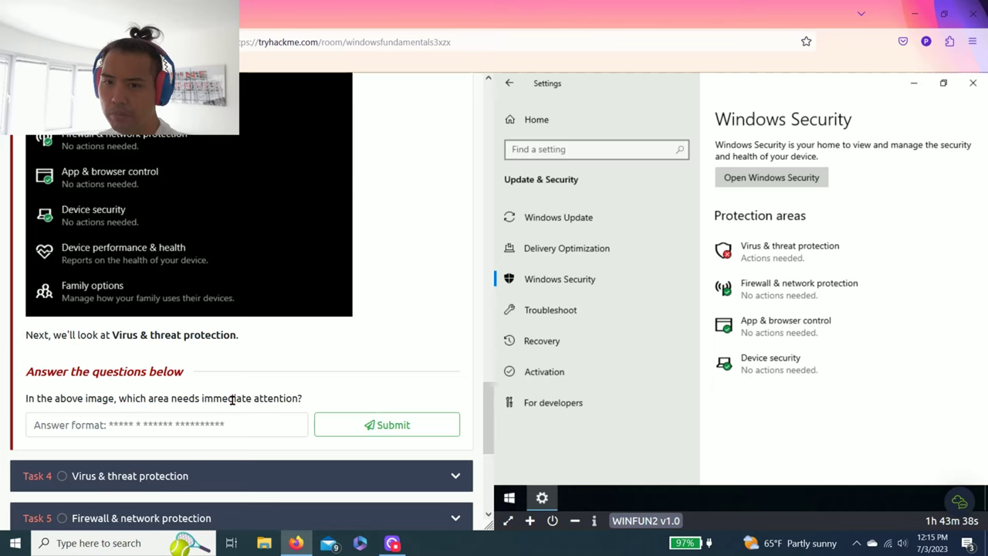
scroll(232, 398, up, 5)
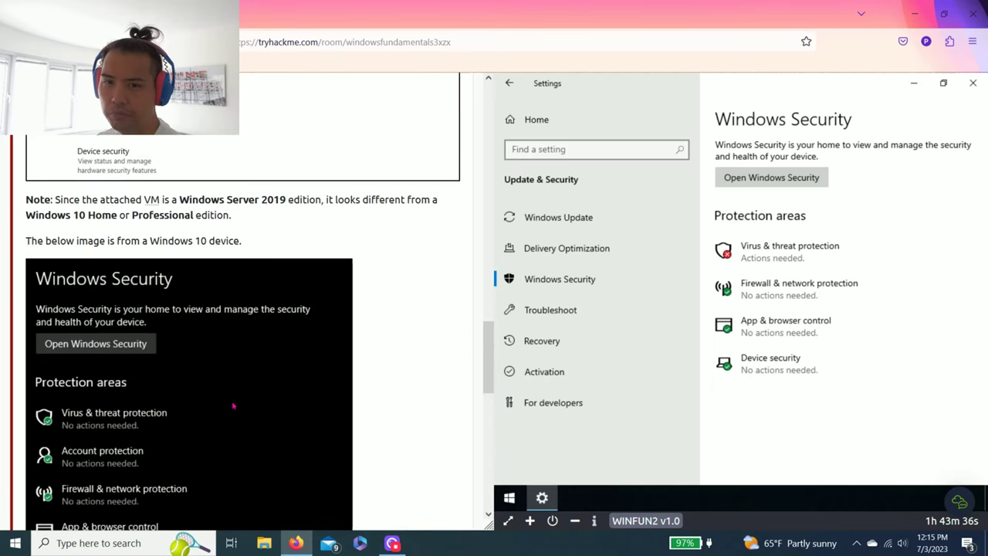
scroll(232, 406, up, 4)
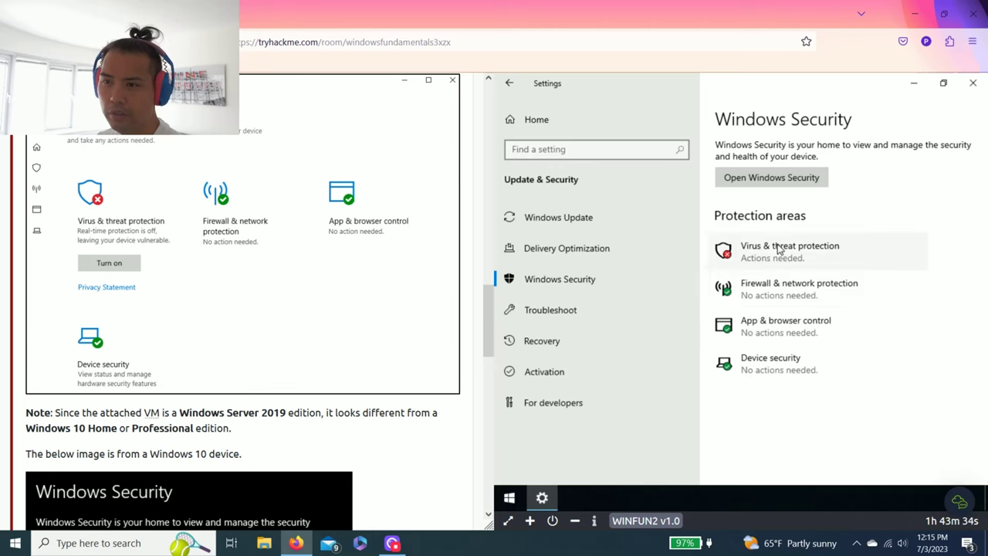
scroll(85, 289, up, 1)
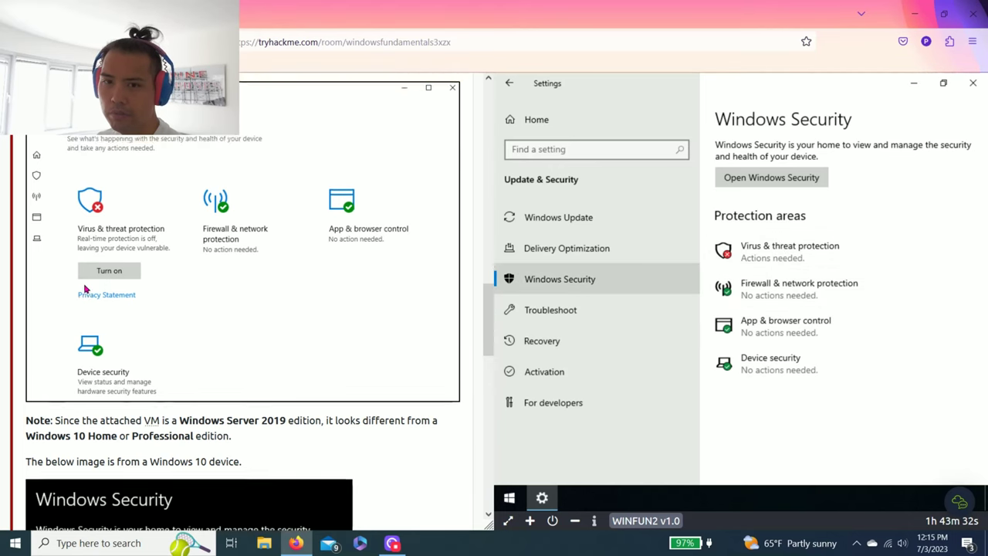
scroll(85, 289, down, 6)
scroll(95, 301, up, 2)
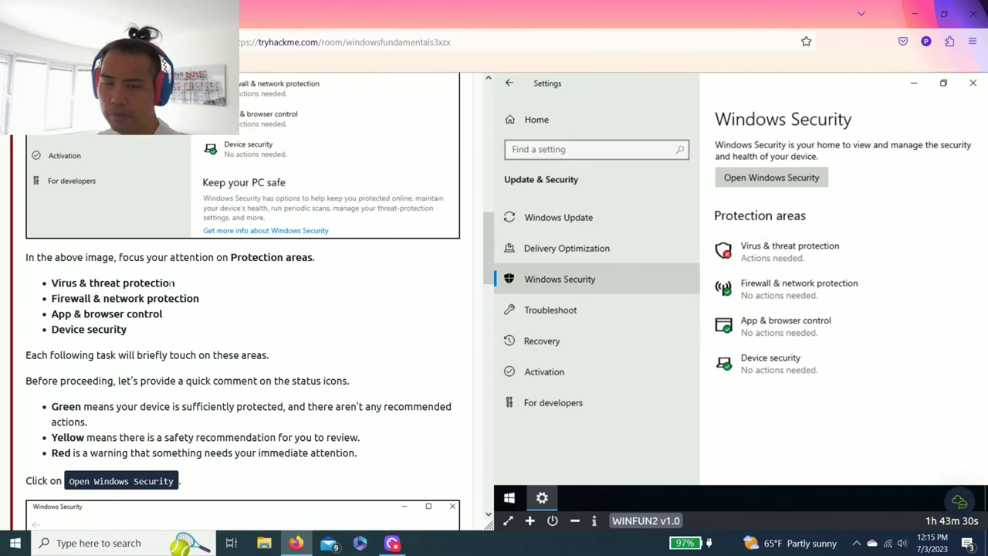
drag(174, 284, 60, 283)
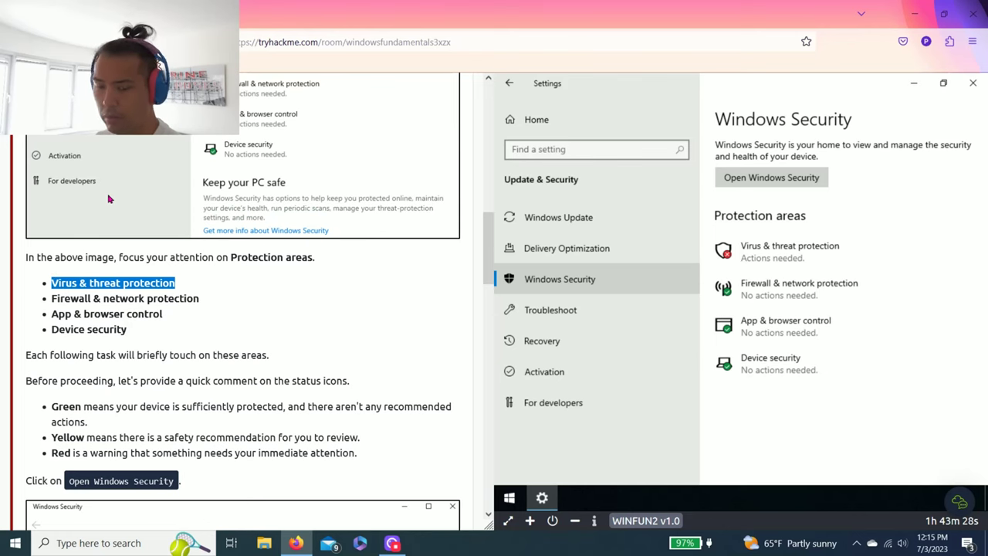
scroll(124, 224, down, 10)
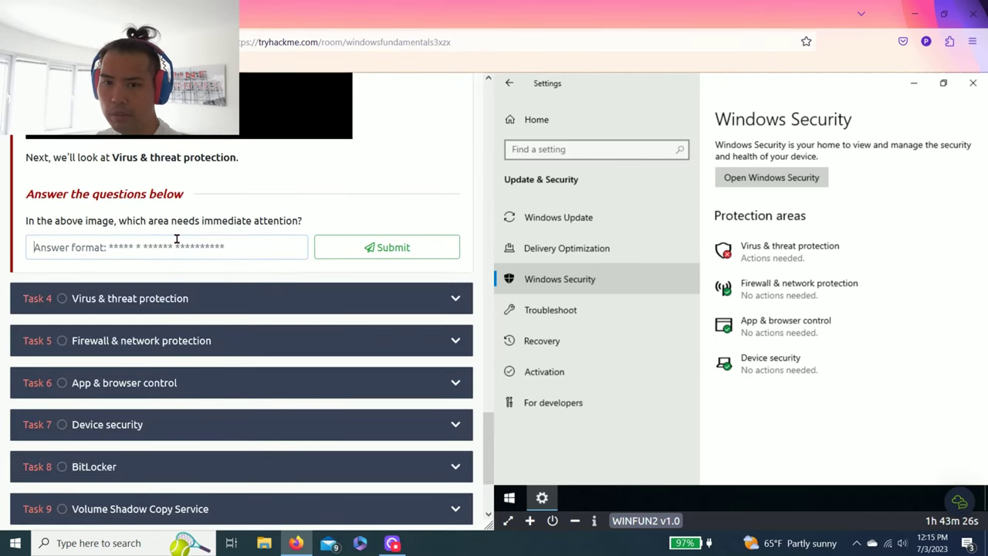
text(Virus & threat protection)
click(386, 247)
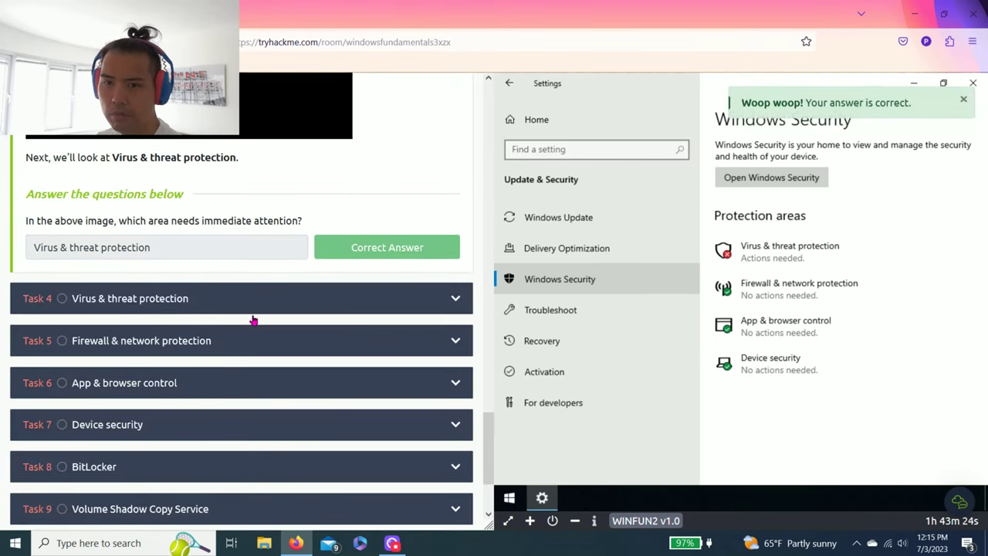
scroll(253, 319, up, 2)
Expand the Virus & threat protection task and open Virus & threat protection in the VM
scroll(73, 415, up, 2)
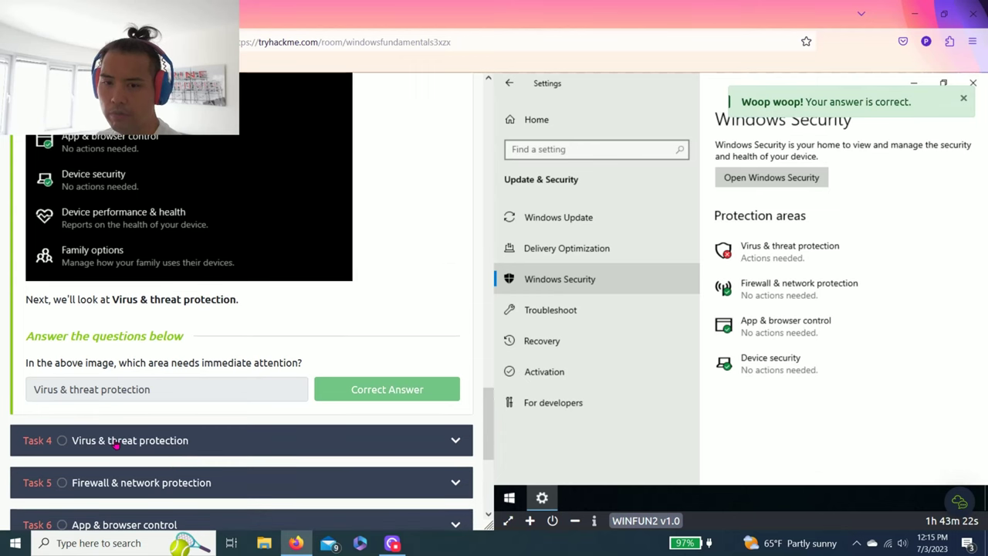
click(157, 440)
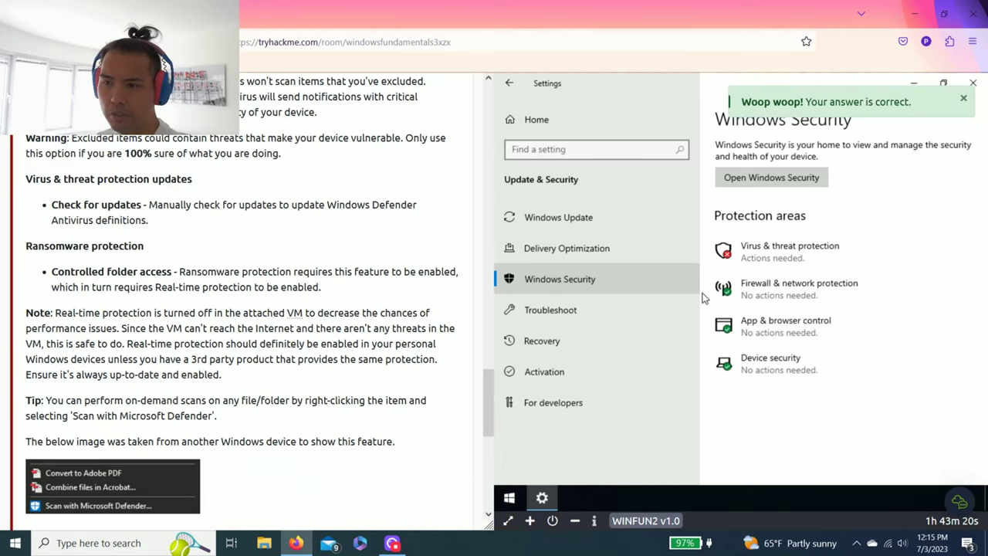
click(806, 259)
scroll(242, 304, up, 10)
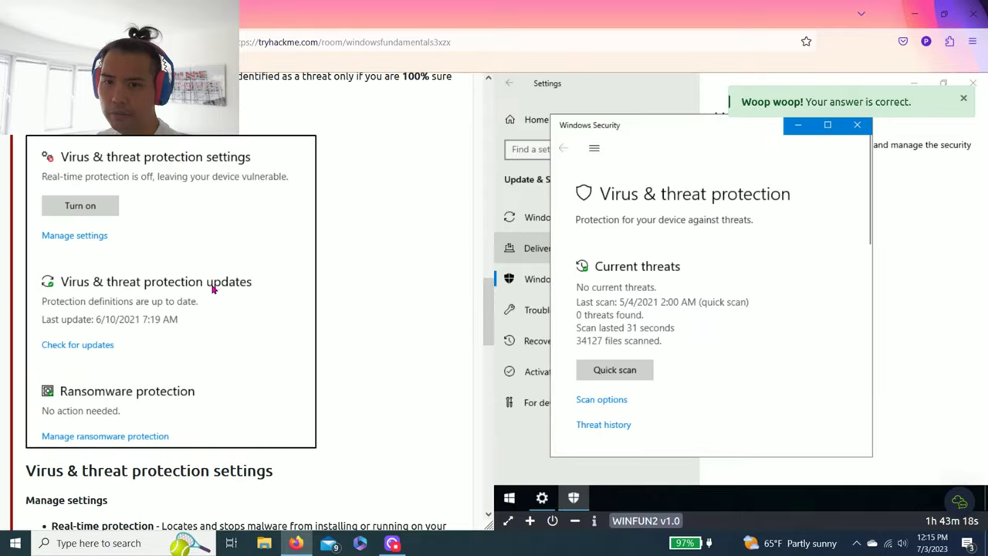
scroll(241, 304, up, 10)
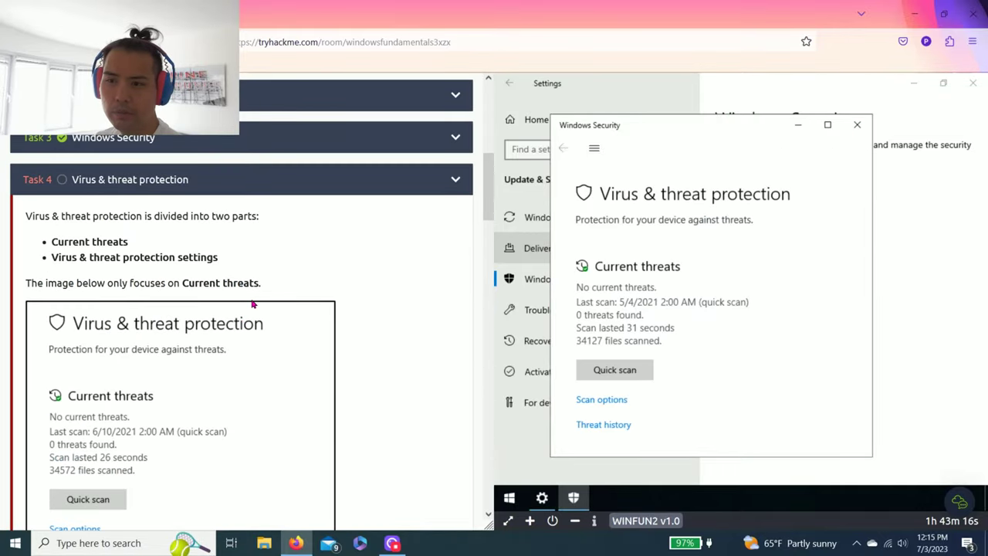
scroll(251, 304, down, 6)
scroll(251, 304, down, 5)
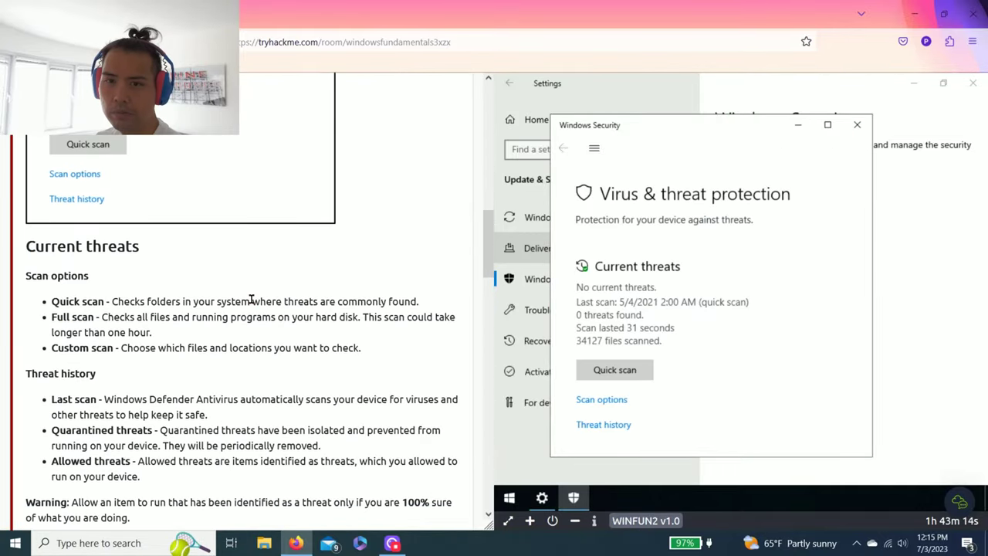
scroll(251, 300, down, 10)
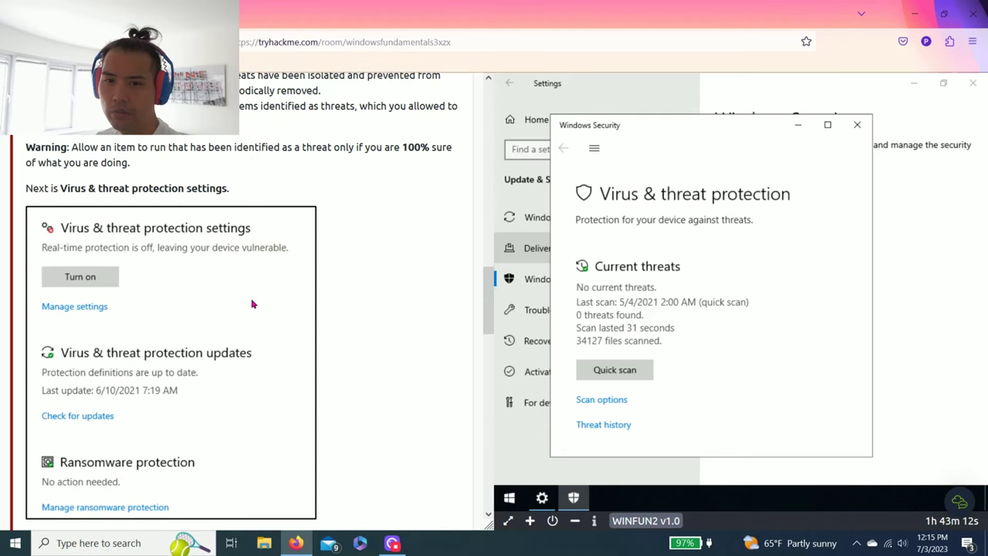
scroll(253, 300, down, 5)
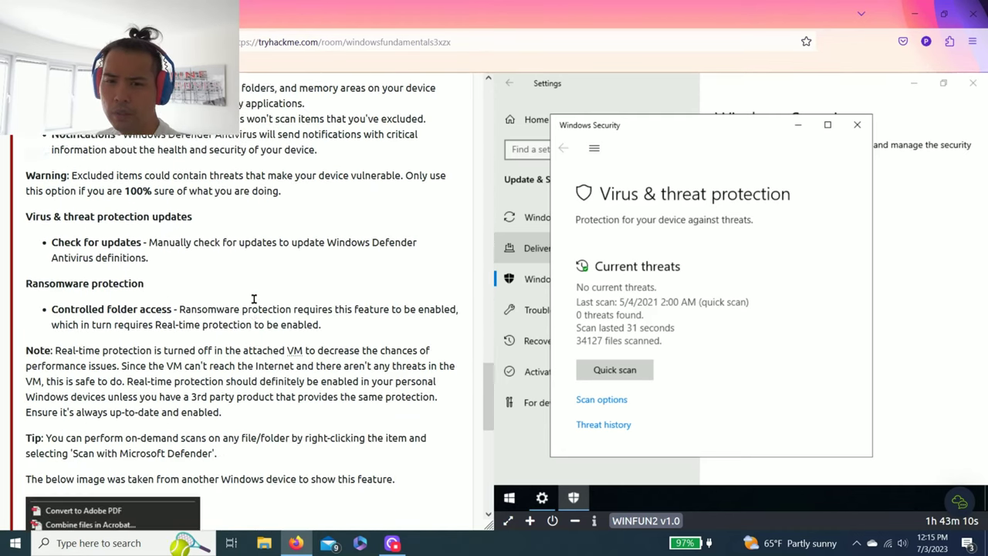
scroll(229, 303, up, 1)
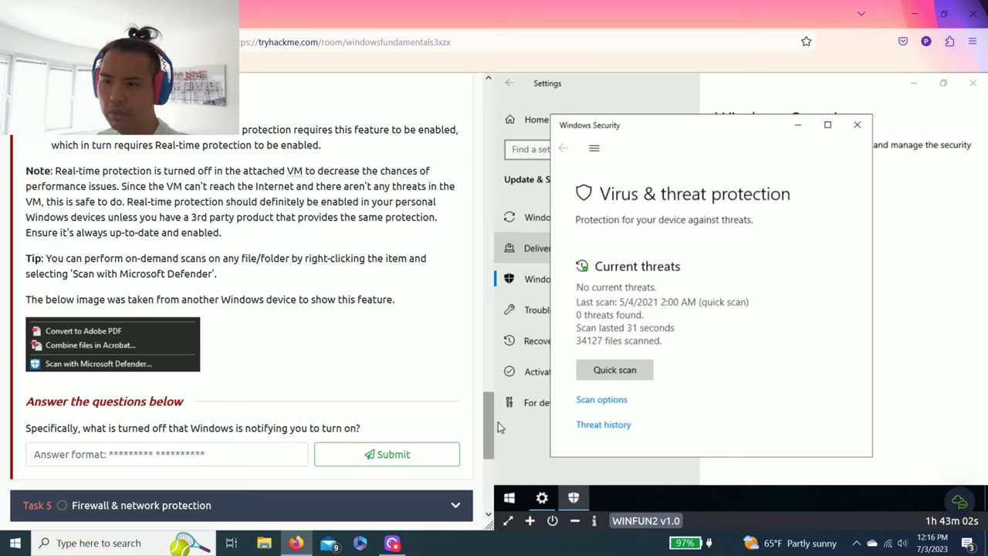
View the Scan options and Threat history pages, then close Windows Security
click(620, 405)
scroll(637, 402, down, 5)
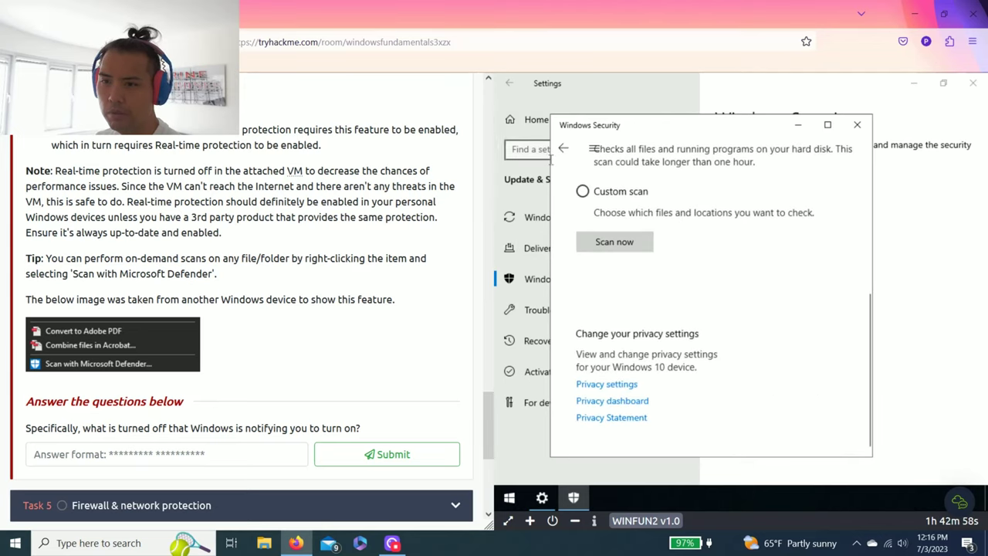
click(564, 148)
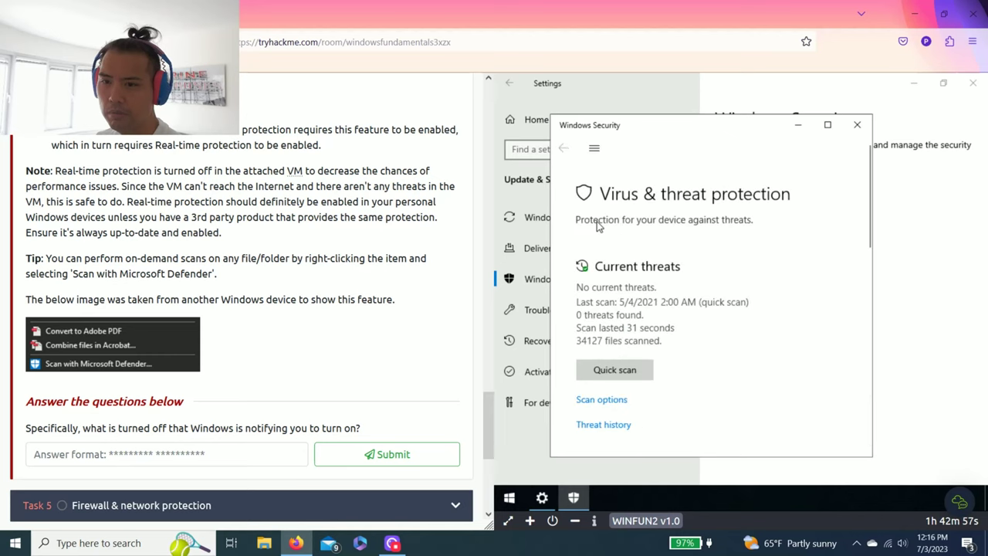
click(617, 425)
scroll(600, 207, down, 5)
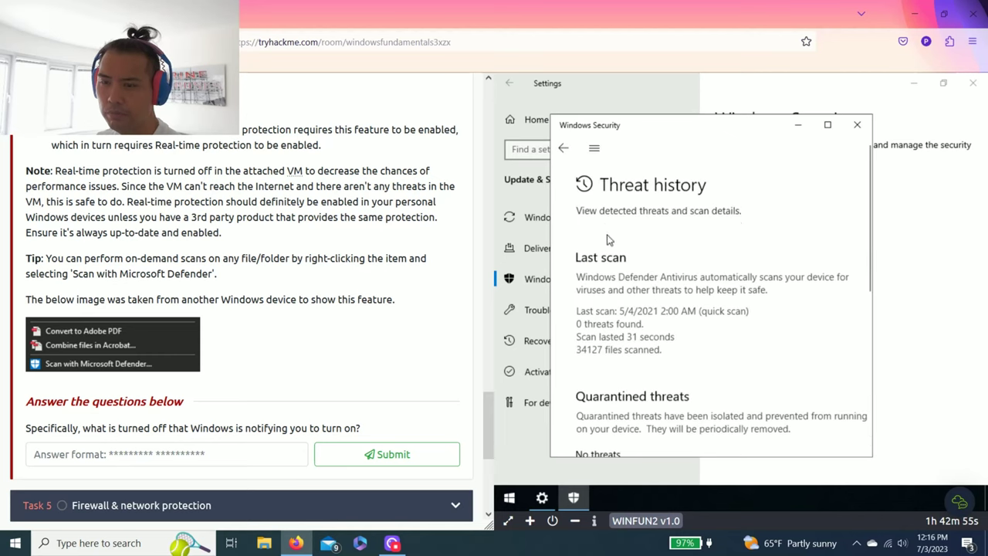
click(565, 147)
click(857, 126)
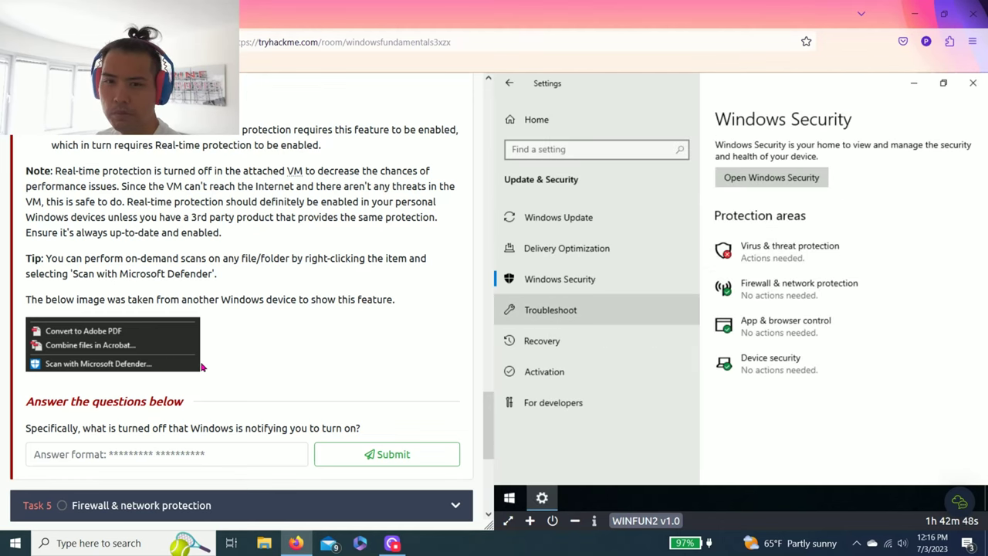
scroll(202, 367, up, 10)
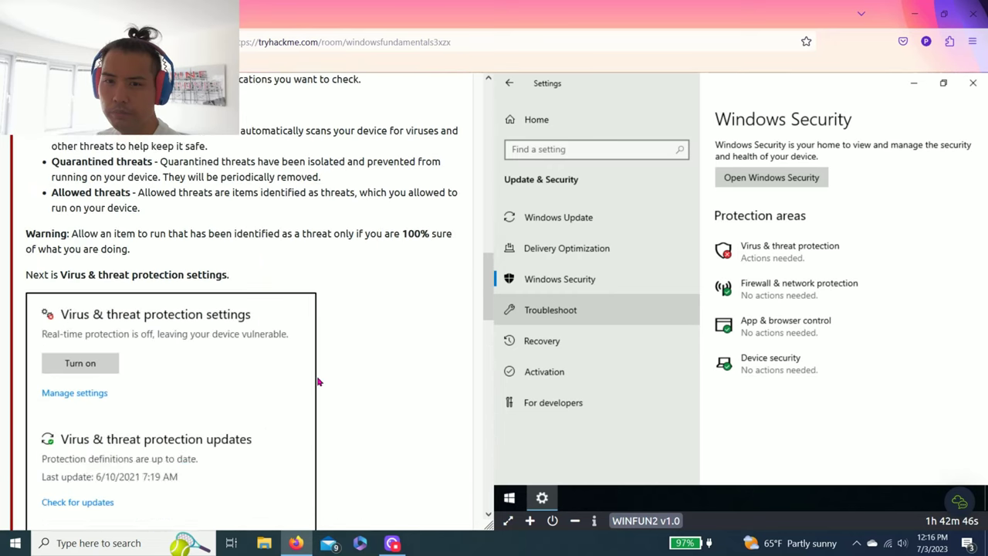
scroll(318, 381, up, 10)
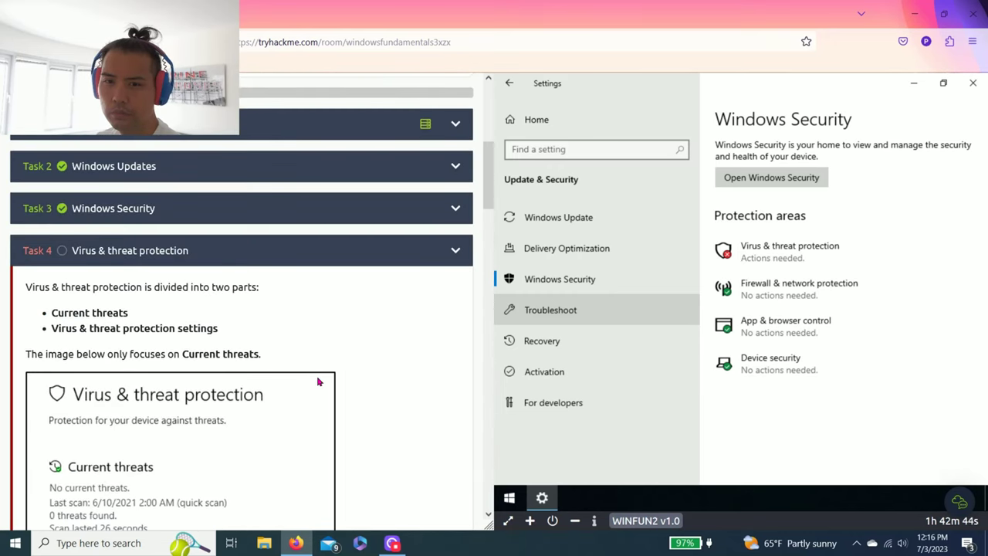
drag(484, 188, 479, 446)
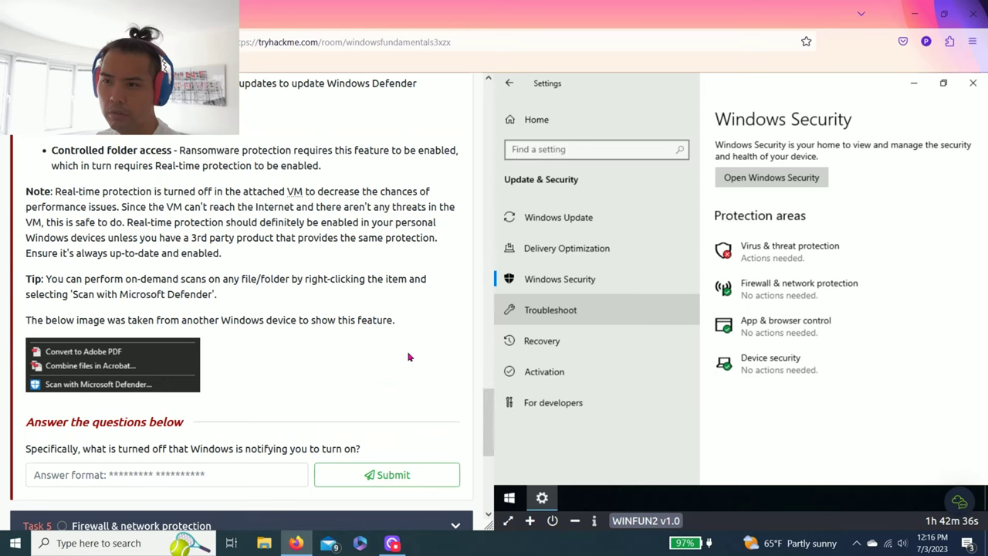
scroll(409, 357, up, 2)
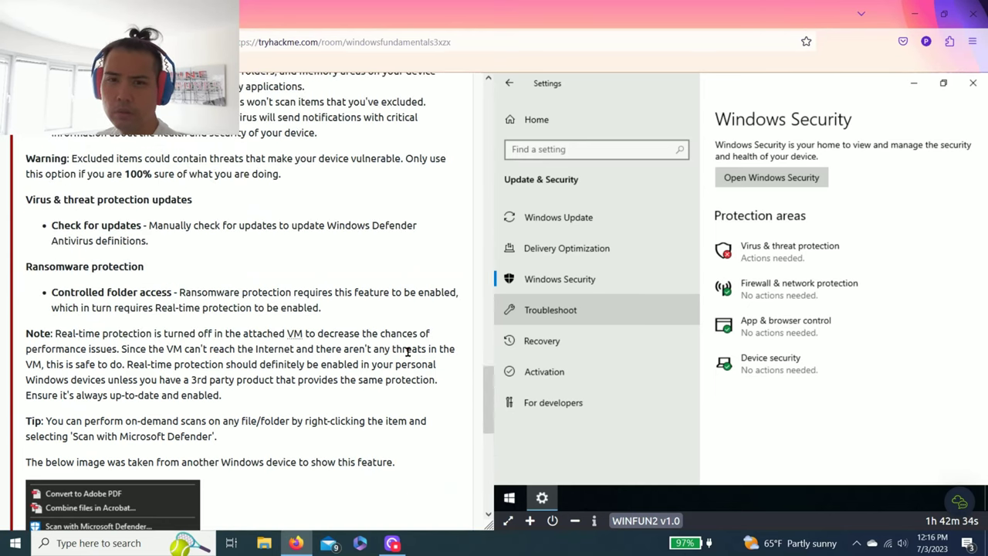
scroll(407, 352, up, 5)
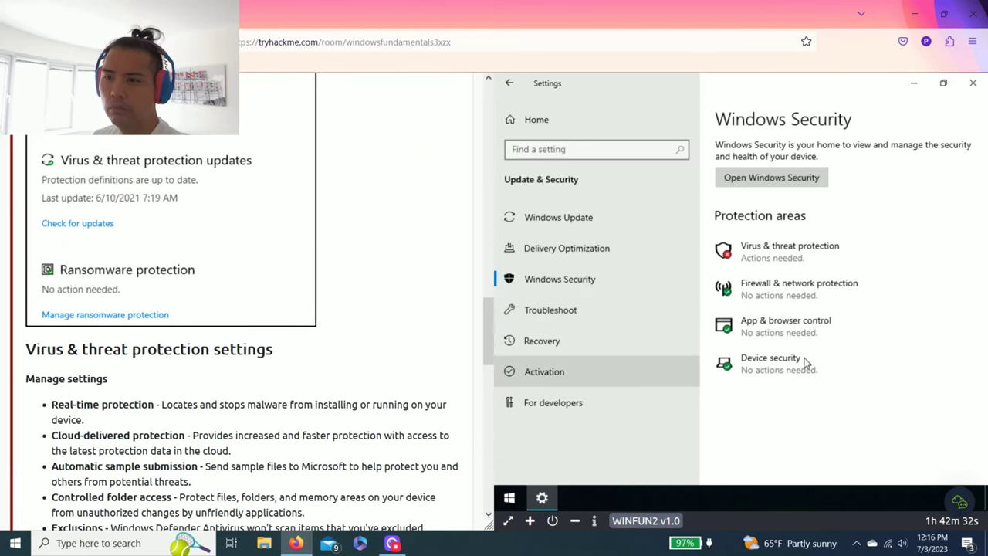
click(785, 179)
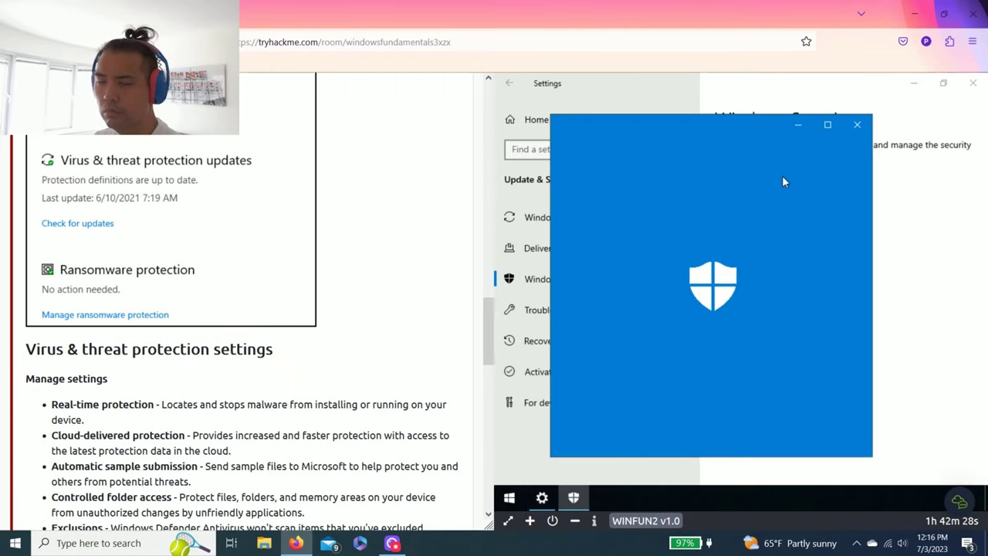
Copy the text 'Current threats' from the Windows Security task content
scroll(755, 269, down, 3)
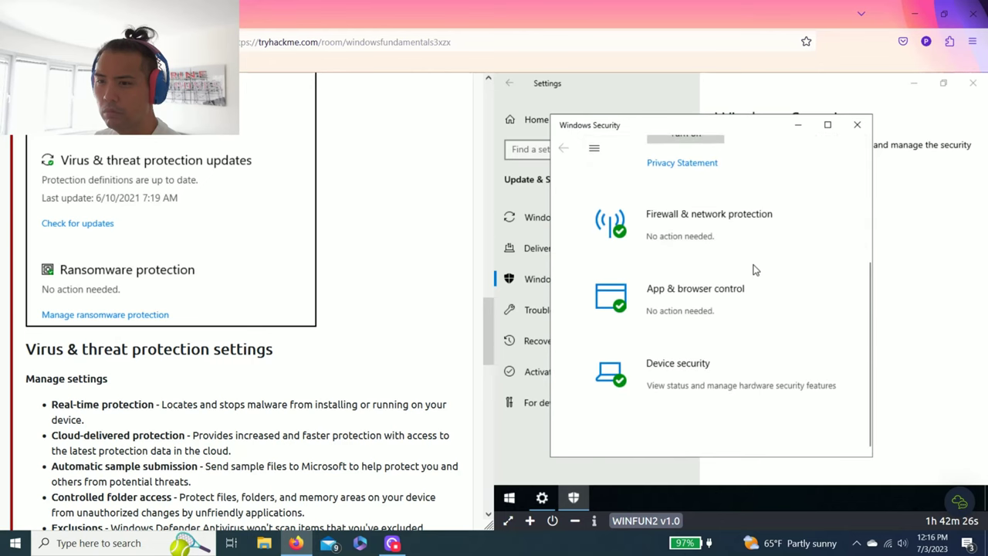
scroll(755, 269, up, 3)
scroll(183, 319, up, 3)
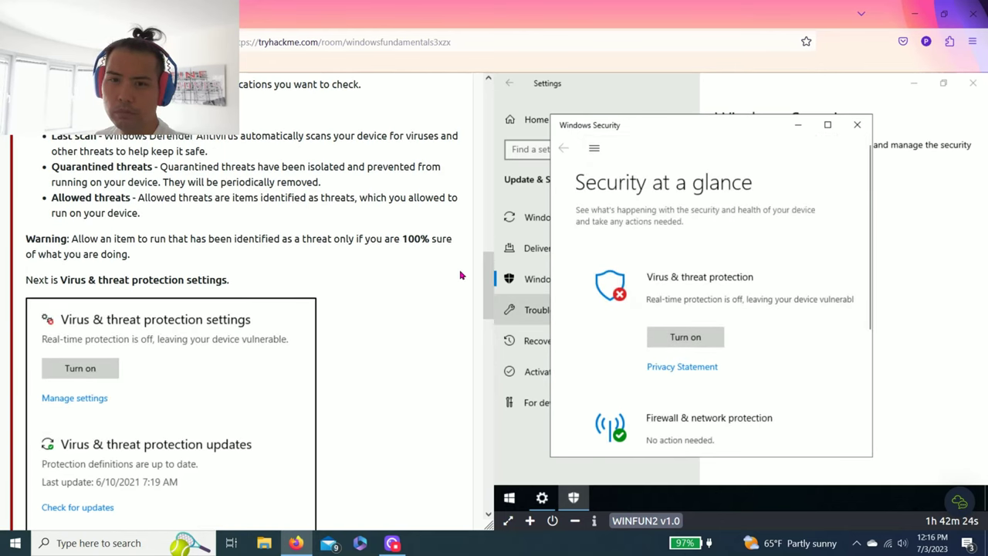
drag(483, 286, 482, 197)
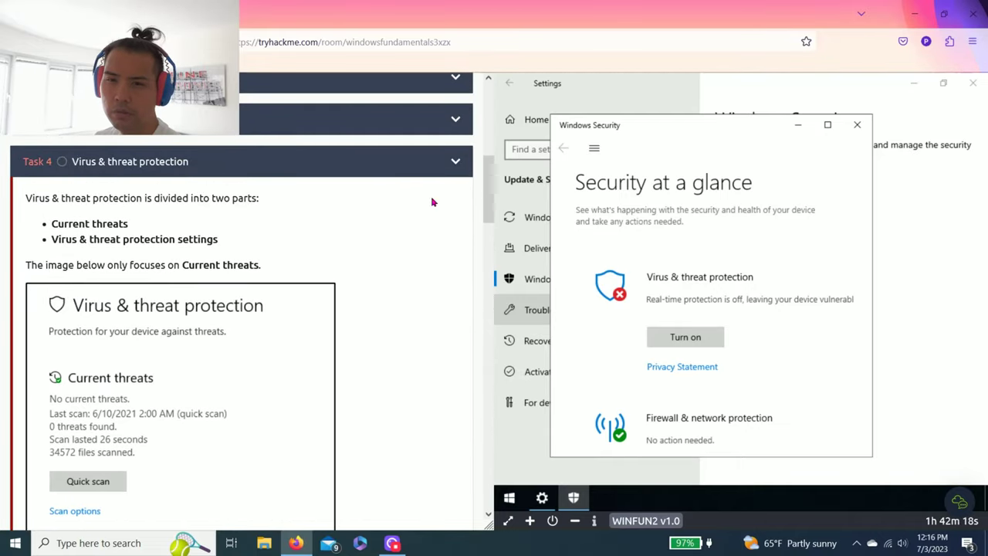
drag(130, 223, 51, 224)
key(ctrl+c)
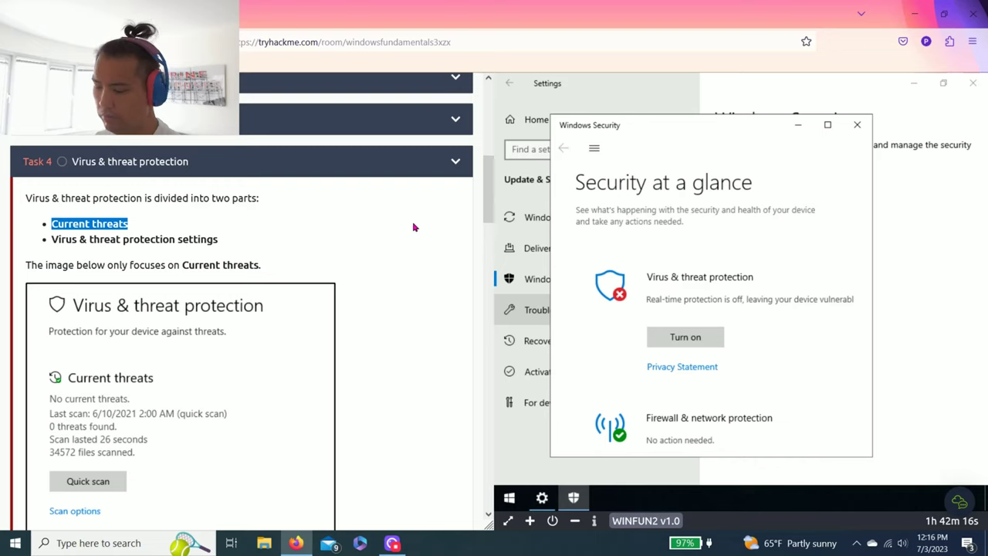
drag(486, 208, 472, 482)
scroll(309, 432, up, 3)
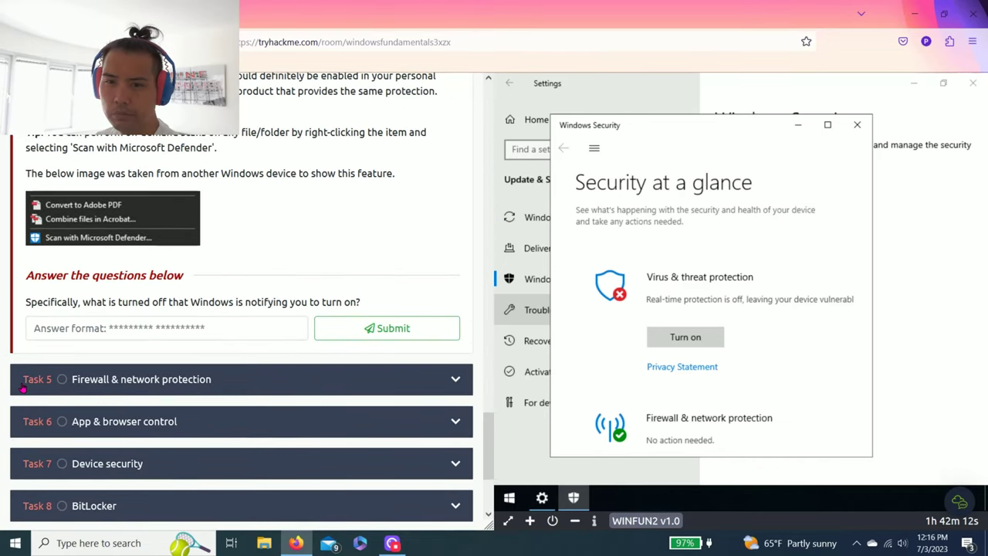
Paste 'Current threats' into Task 4's answer box and submit it
click(209, 400)
click(217, 398)
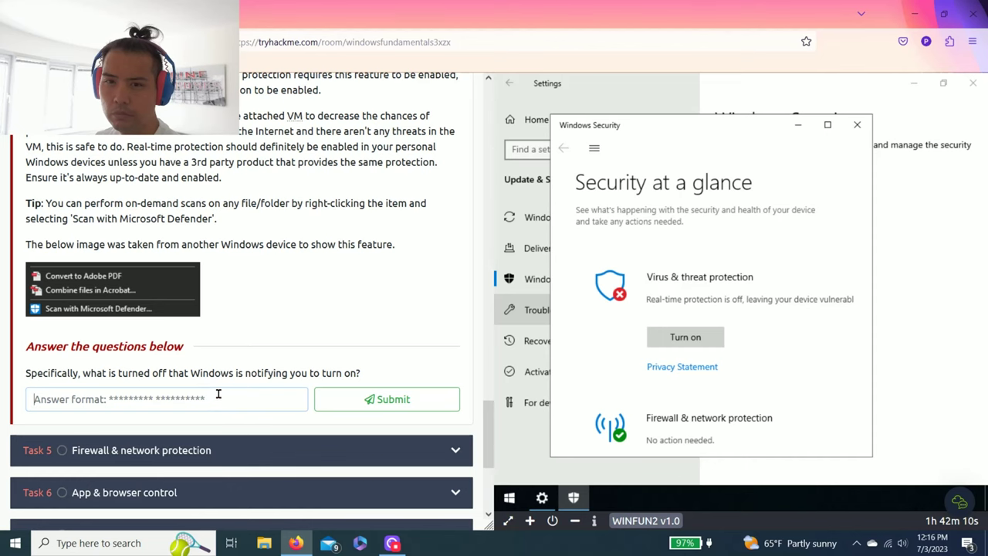
scroll(223, 398, up, 2)
key(ctrl+v)
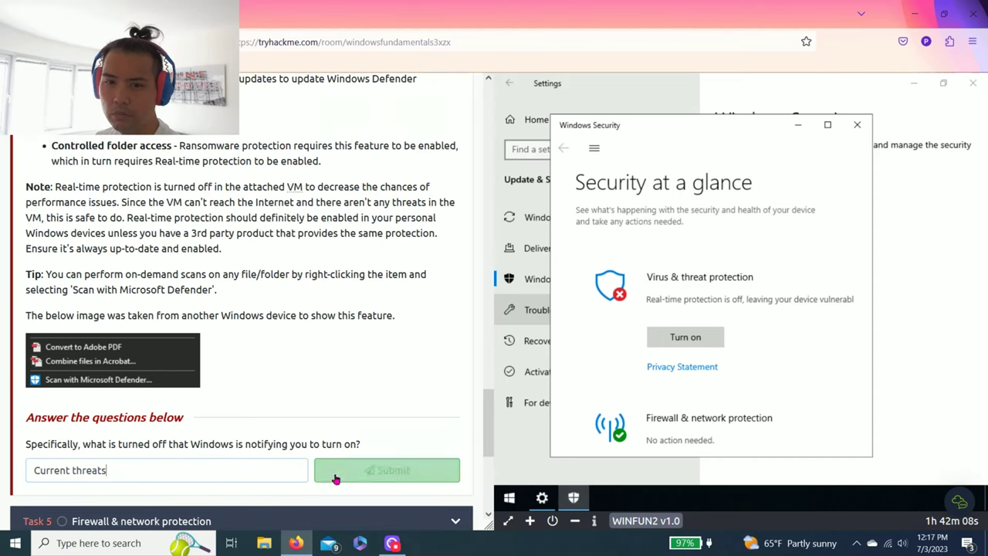
click(370, 471)
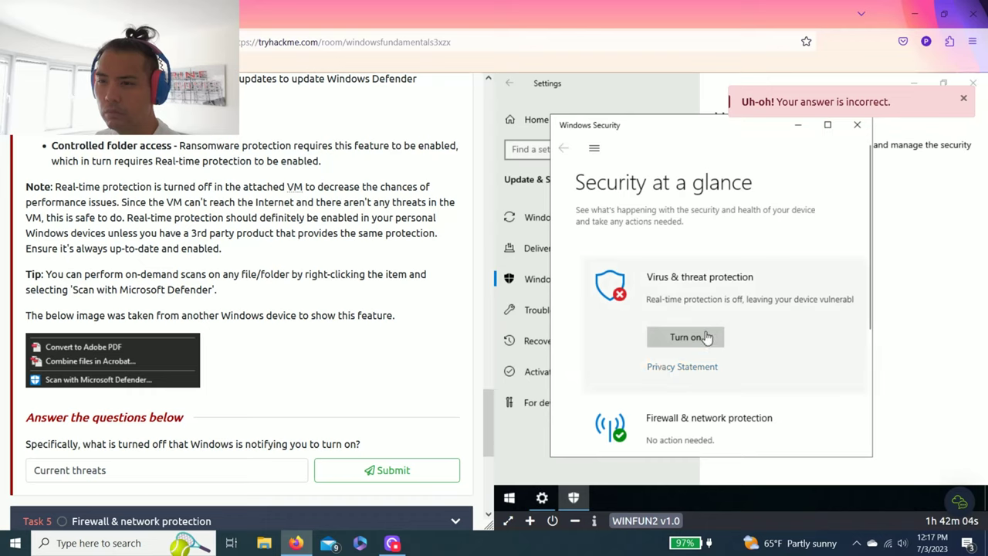
Inspect the VM's Virus & threat protection page and security overview, then close Windows Security
click(692, 278)
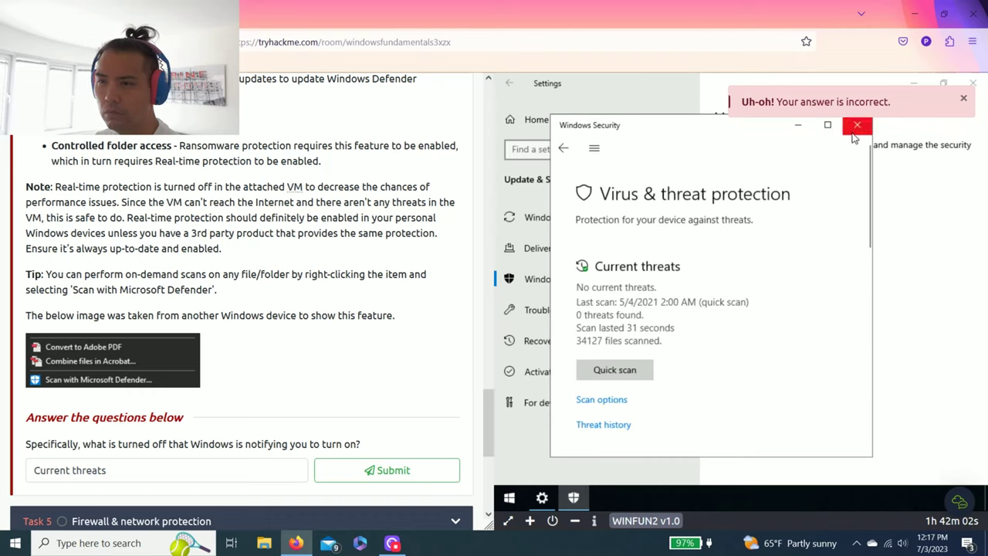
click(569, 148)
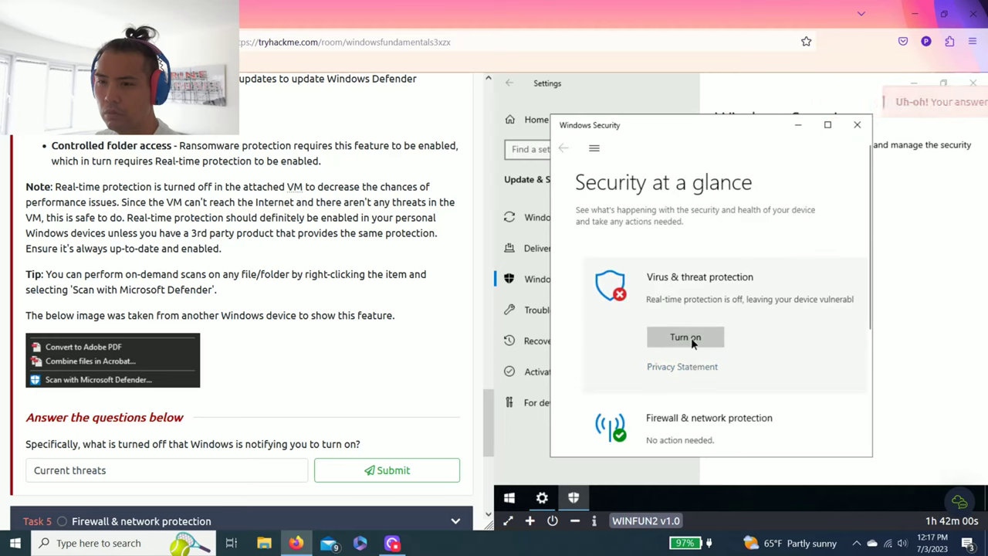
click(686, 337)
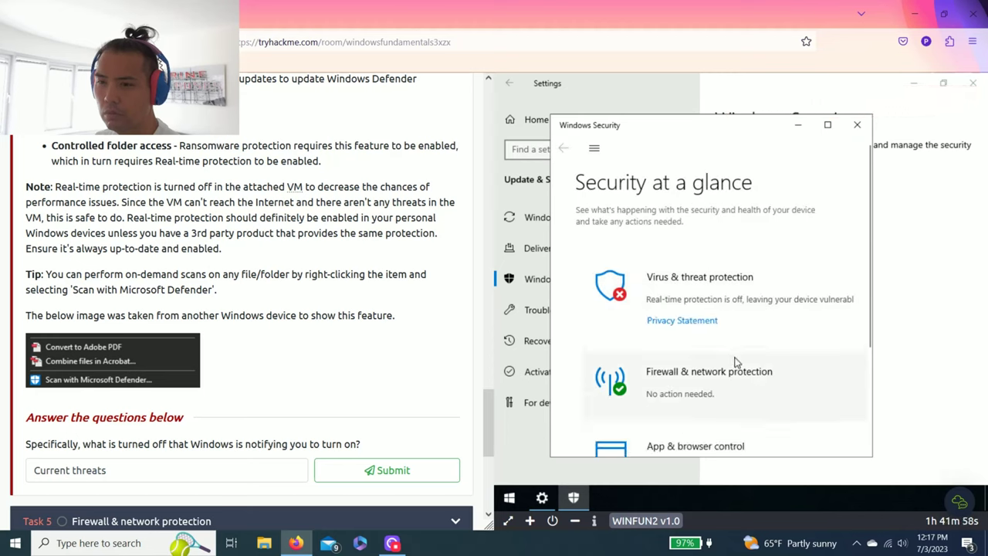
scroll(735, 362, down, 2)
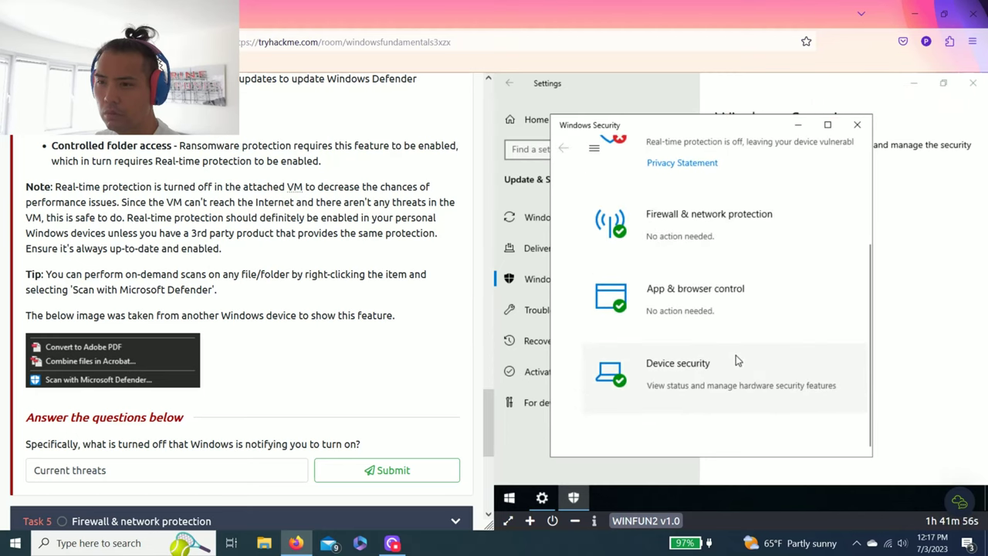
scroll(686, 209, up, 2)
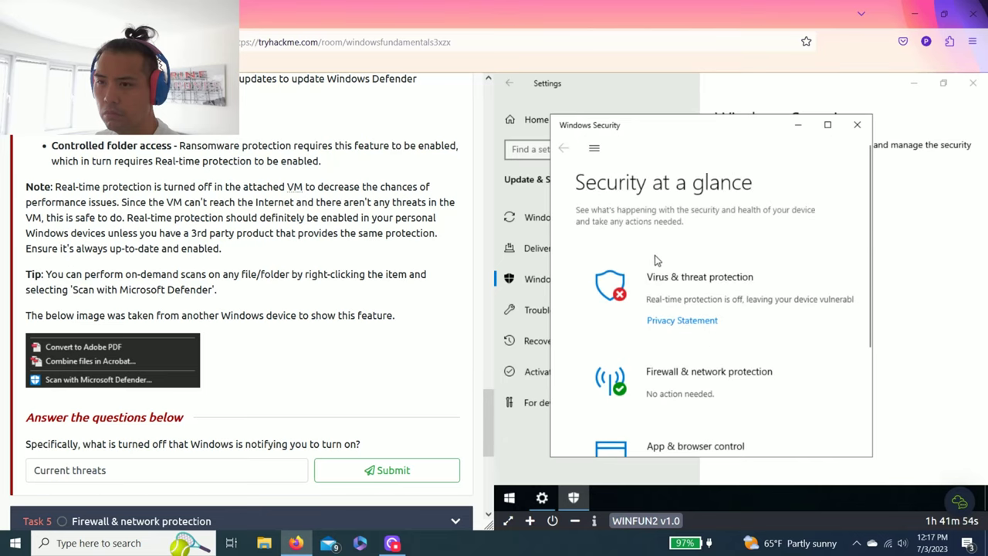
click(612, 292)
scroll(612, 292, down, 5)
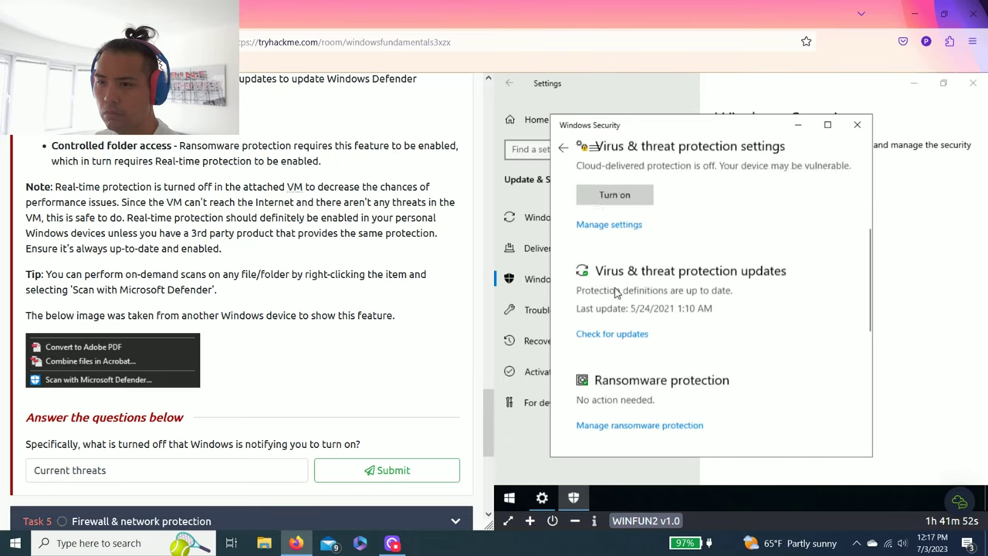
scroll(615, 292, down, 5)
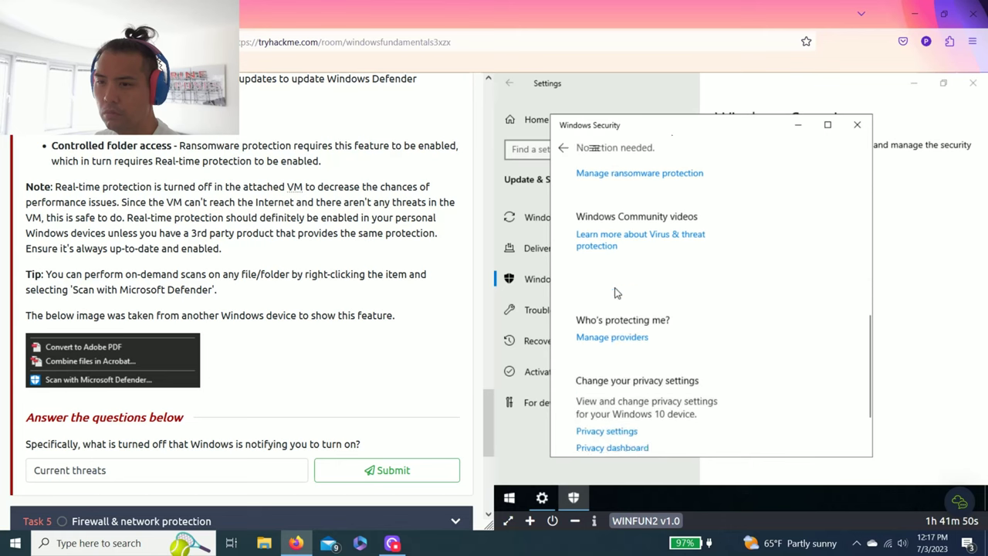
click(857, 124)
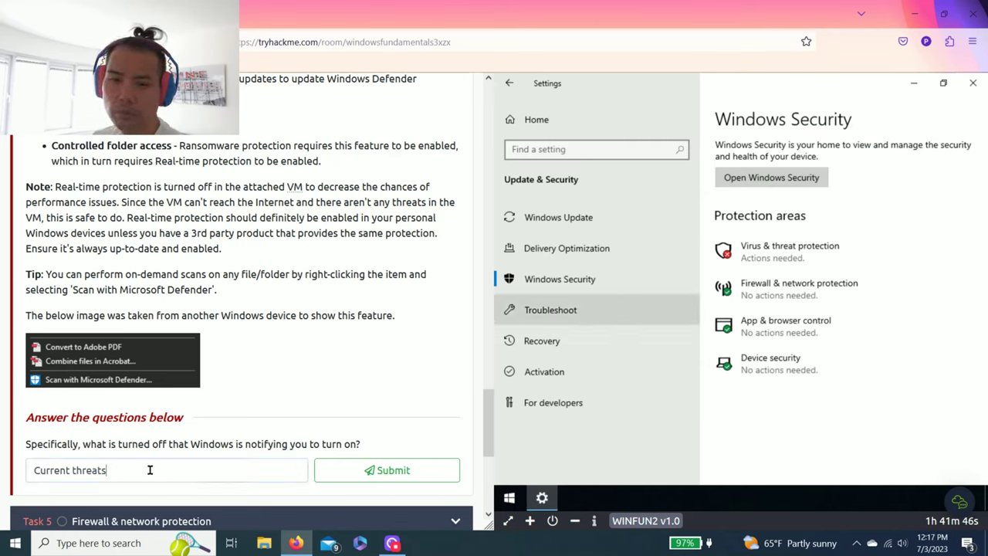
Clear the incorrect Task 4 answer and reopen Windows Security's virus and threat protection settings
drag(150, 469, 2, 461)
key(BackSpace)
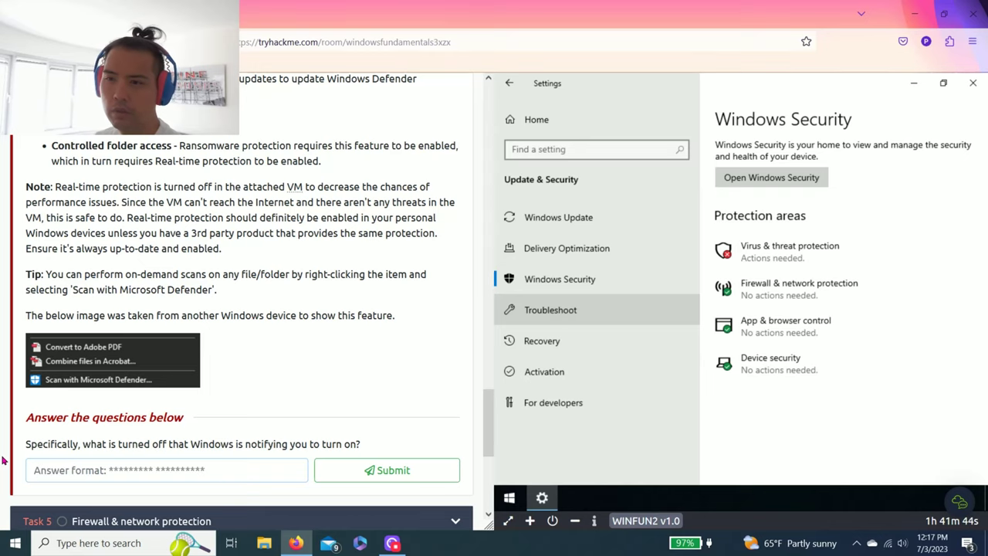
click(756, 178)
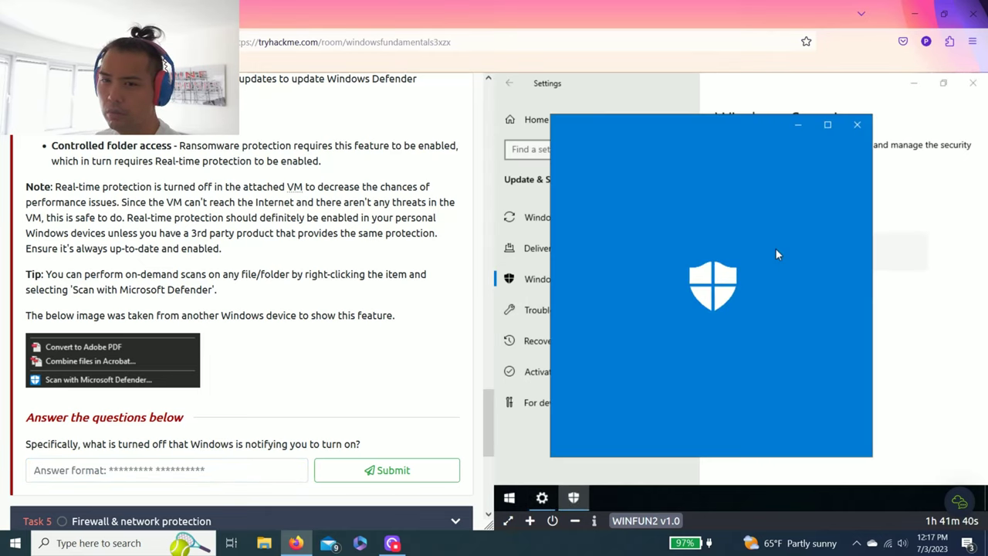
scroll(762, 250, down, 4)
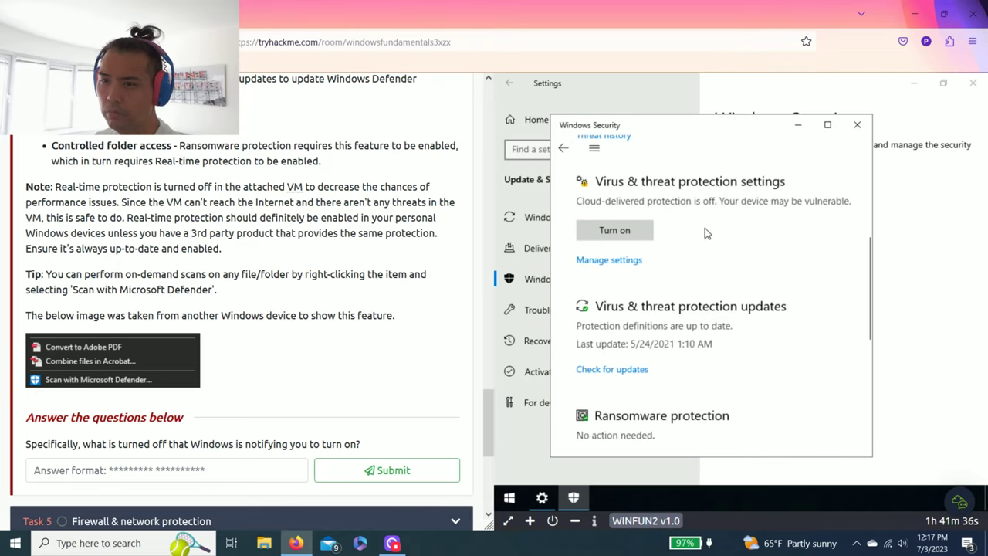
scroll(705, 232, down, 2)
scroll(704, 232, up, 3)
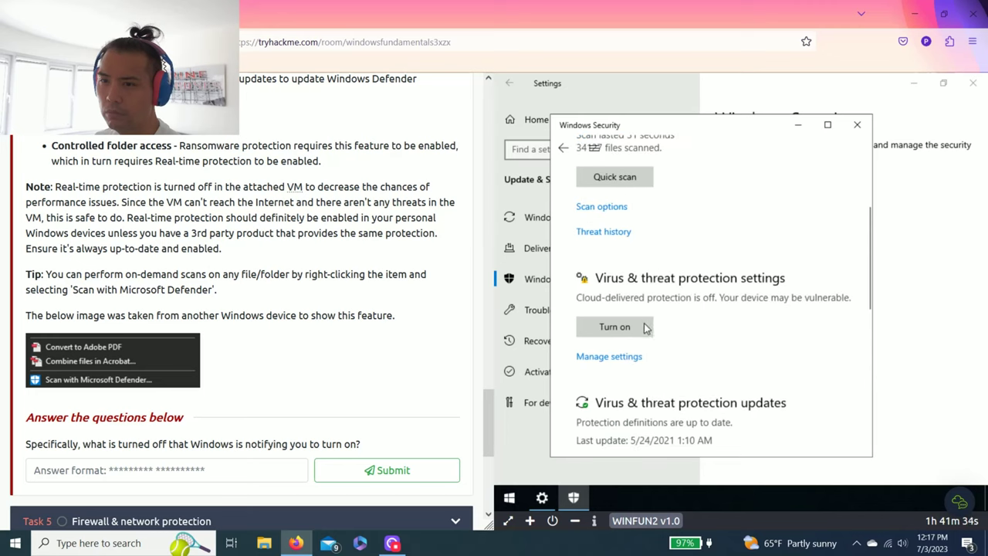
click(601, 357)
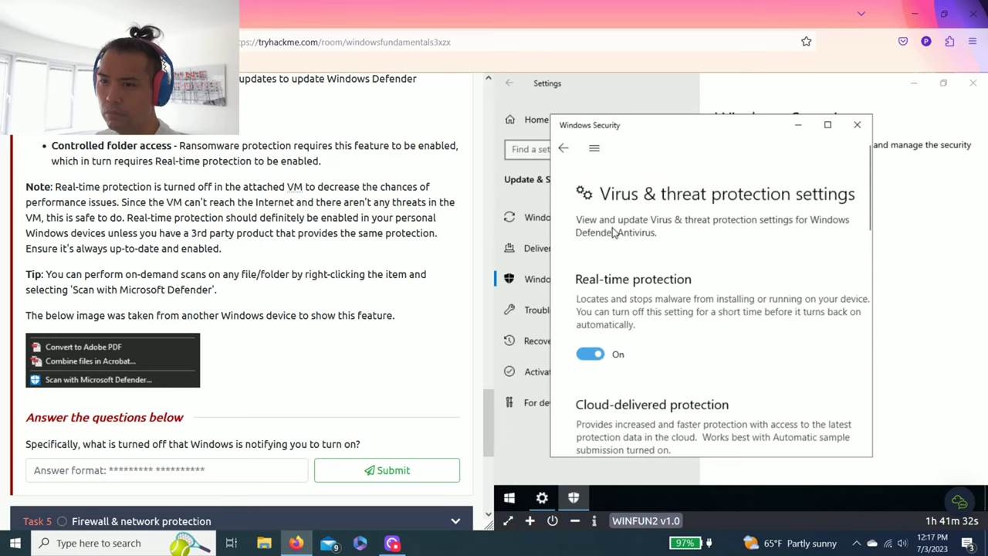
click(563, 148)
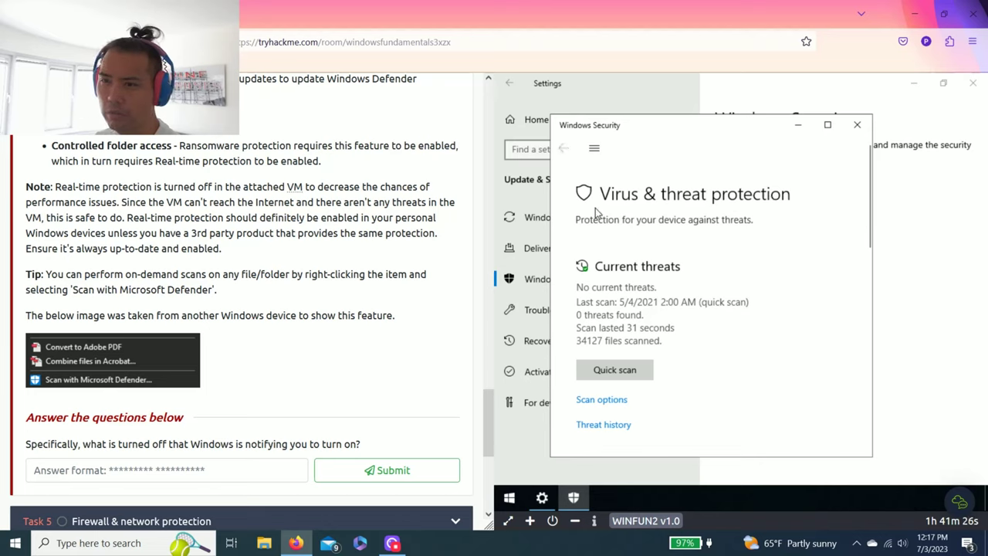
Reopen Windows Security at Virus & threat protection and open its protection settings page
click(593, 150)
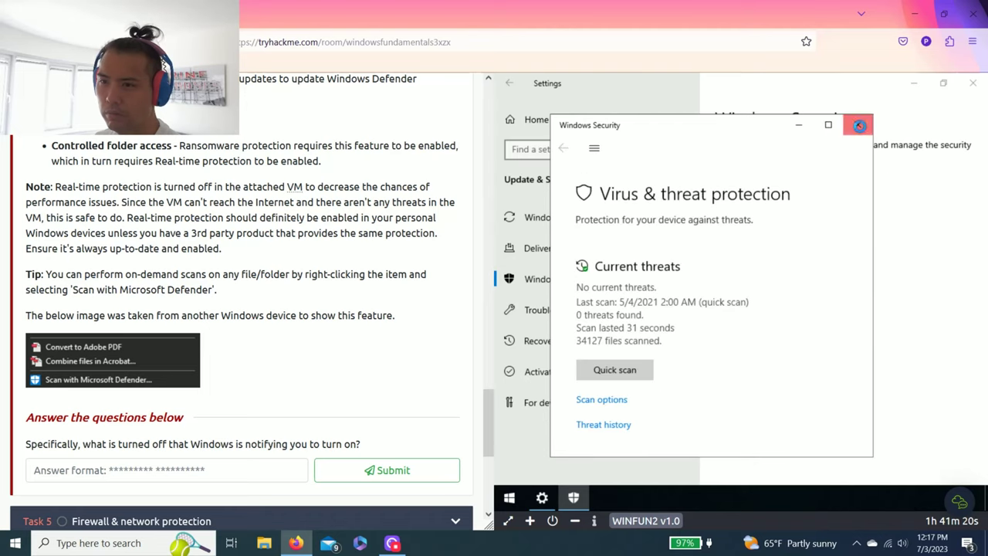
click(857, 124)
click(789, 264)
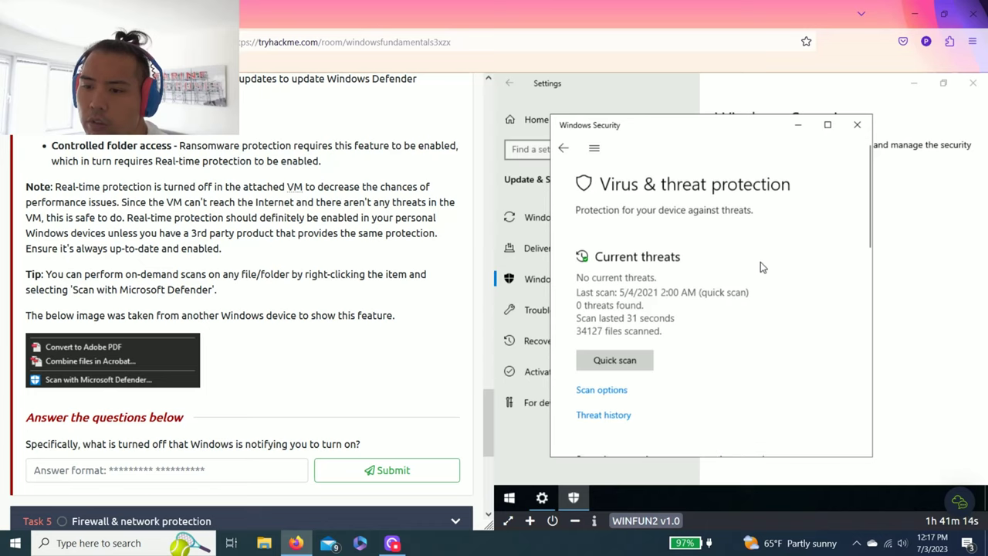
scroll(760, 265, down, 3)
scroll(739, 265, down, 7)
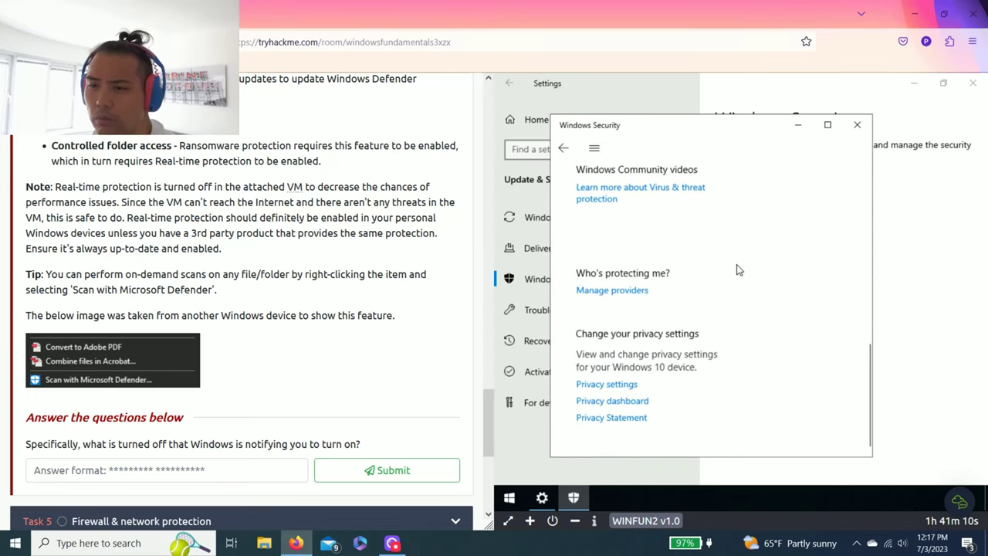
scroll(738, 269, up, 6)
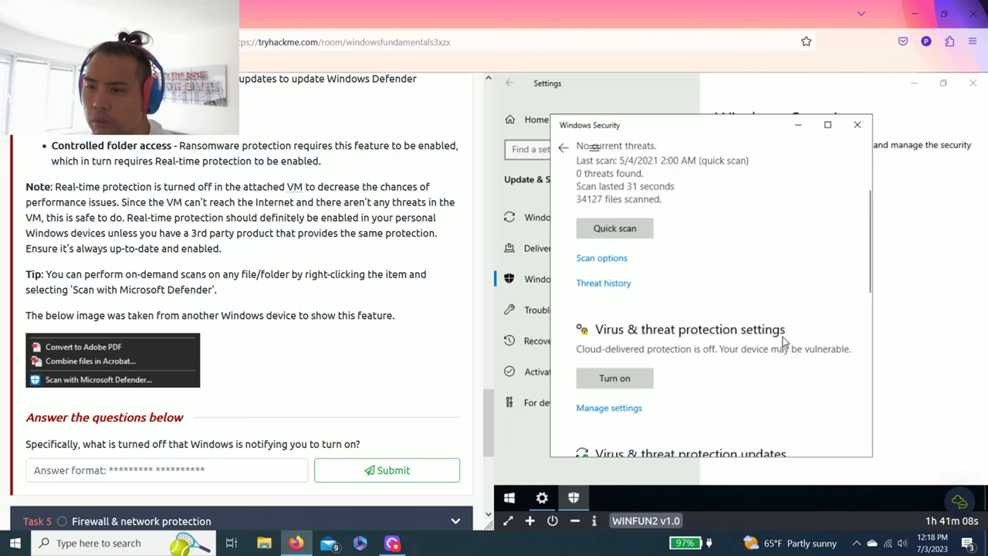
click(605, 409)
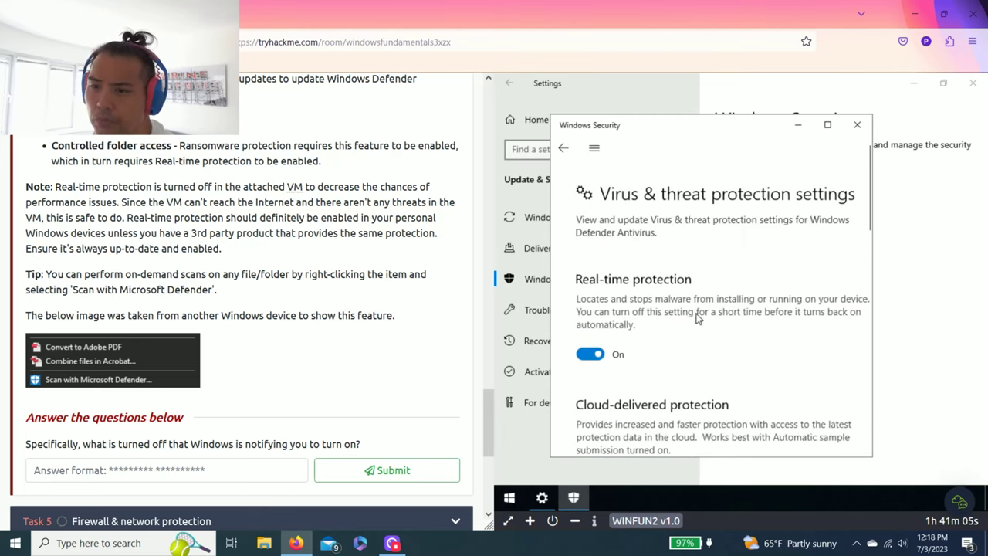
Toggle Real-time protection off and back on in the VM
scroll(697, 319, down, 2)
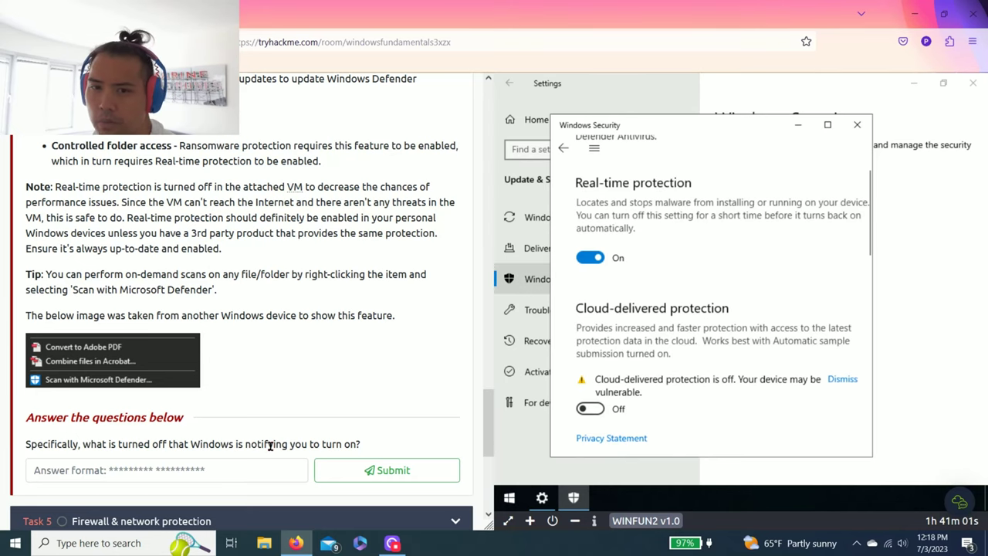
scroll(196, 424, up, 3)
scroll(184, 400, up, 6)
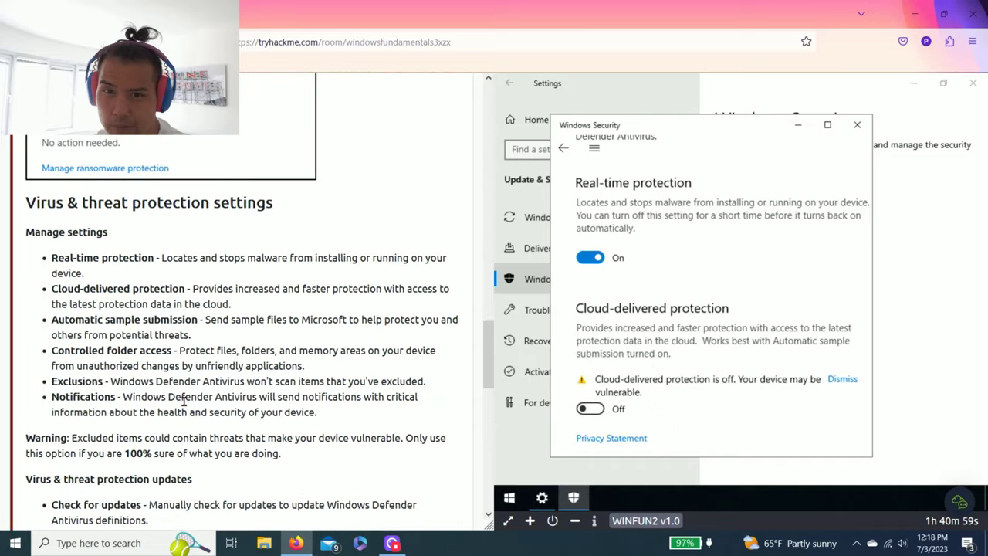
scroll(184, 405, up, 4)
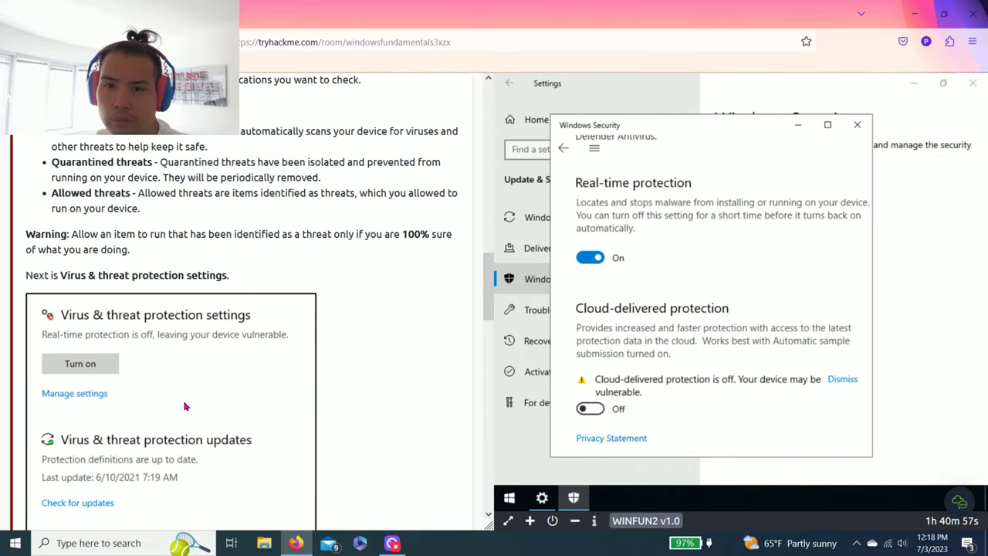
click(590, 258)
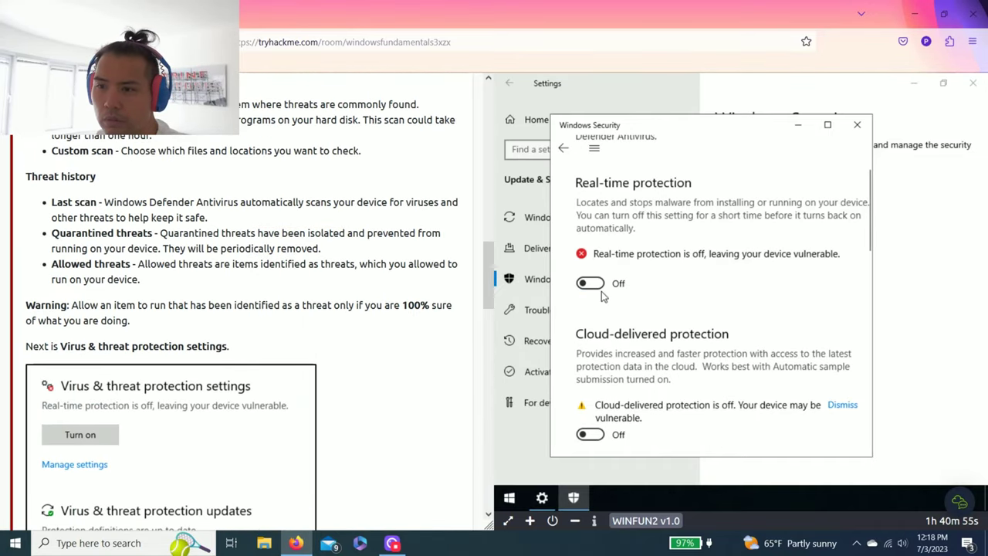
click(590, 284)
Submit 'Real-time protection' as Task 4's answer and close Windows Security
scroll(205, 344, down, 6)
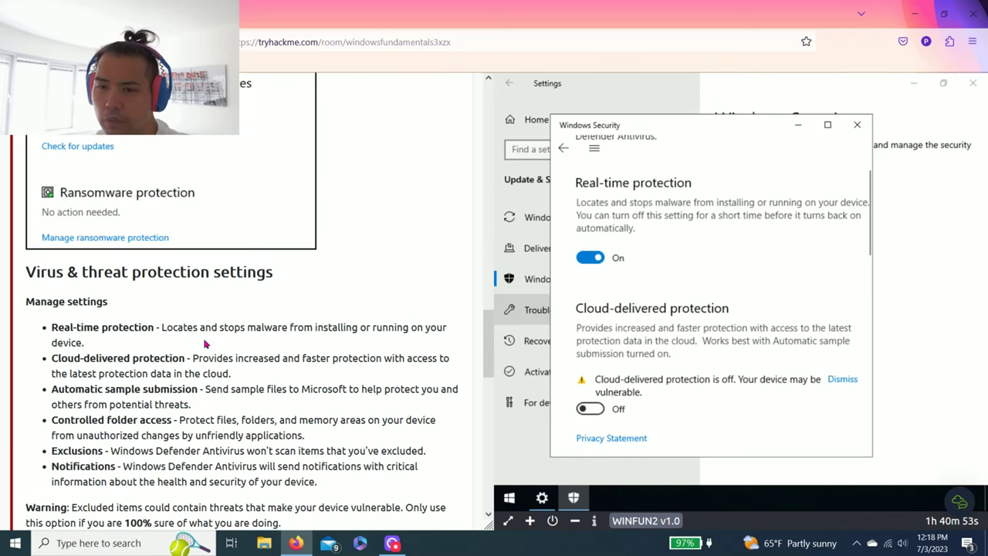
scroll(206, 344, down, 6)
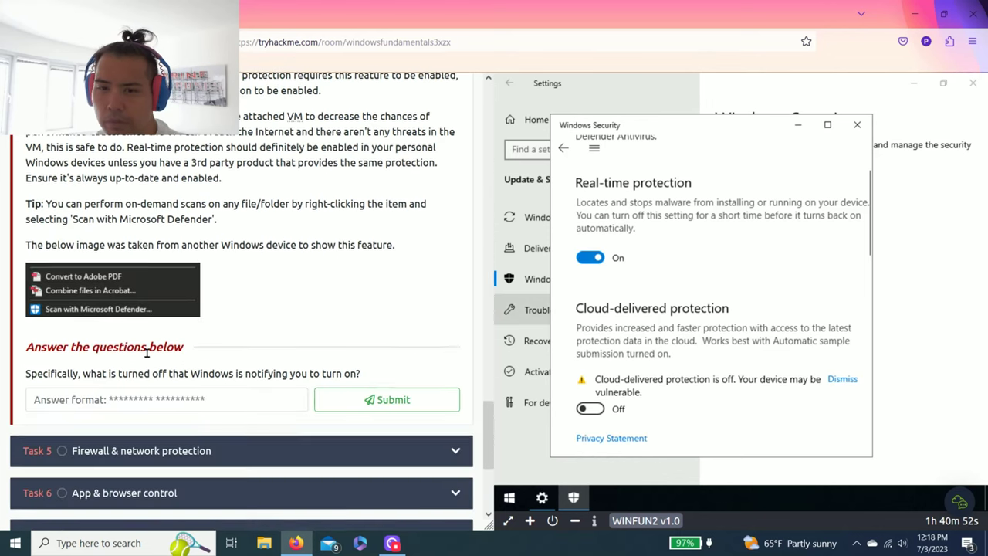
click(133, 394)
text(Real-time protection)
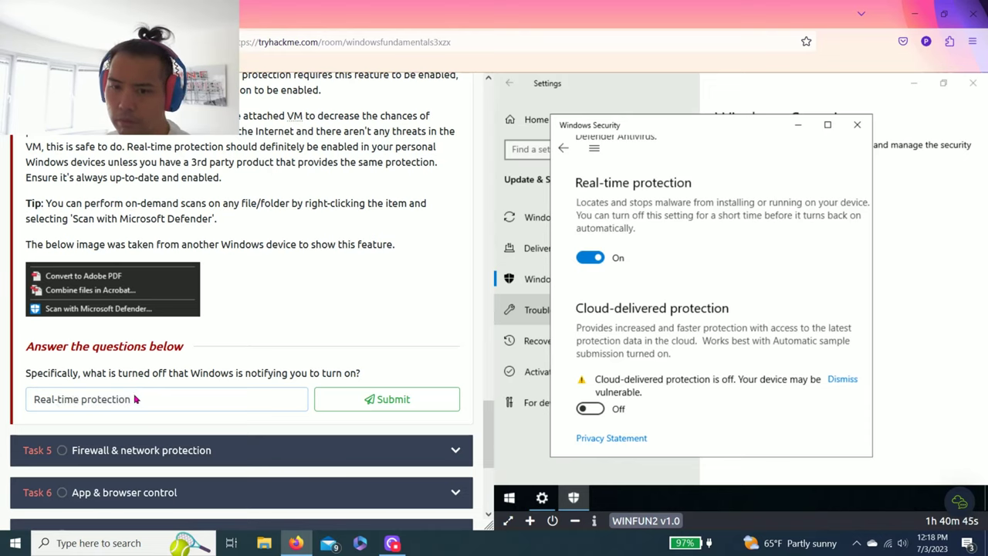
key(Return)
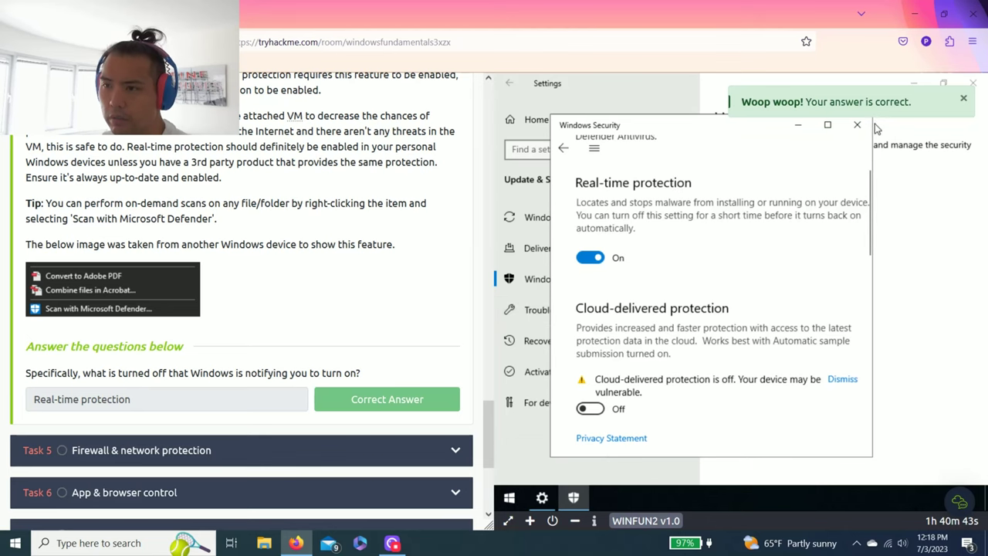
click(857, 126)
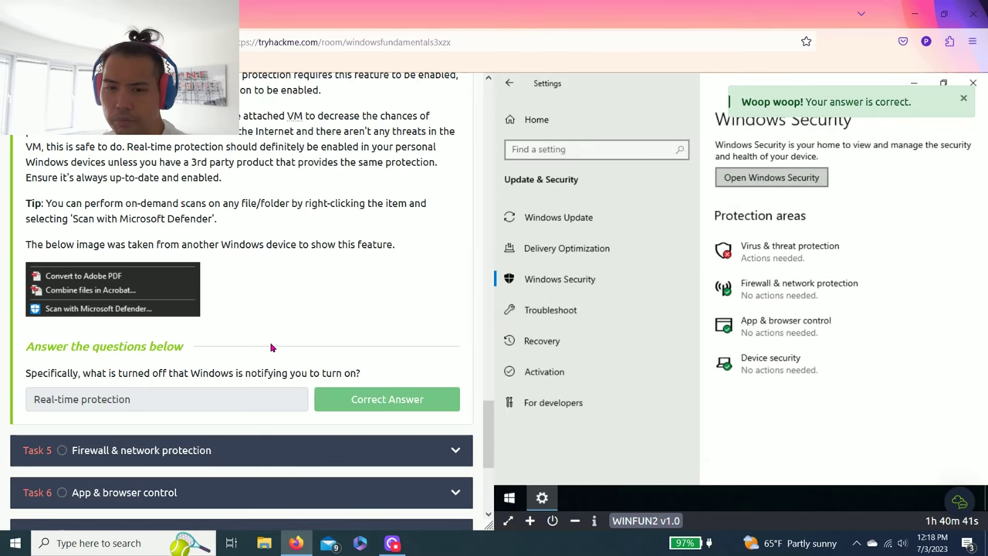
Expand Task 5 and open Firewall & network protection in Windows Security
click(133, 455)
scroll(136, 453, down, 8)
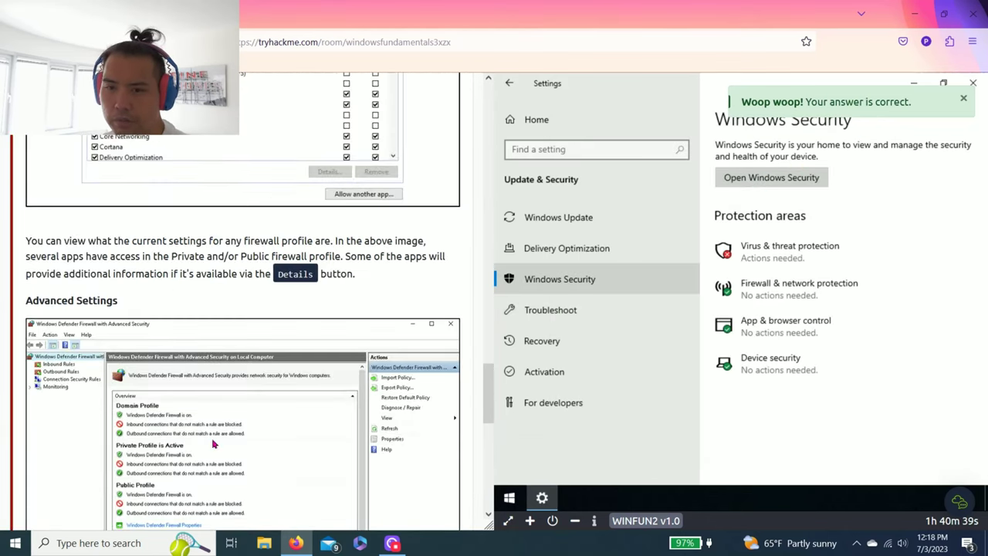
scroll(363, 322, up, 3)
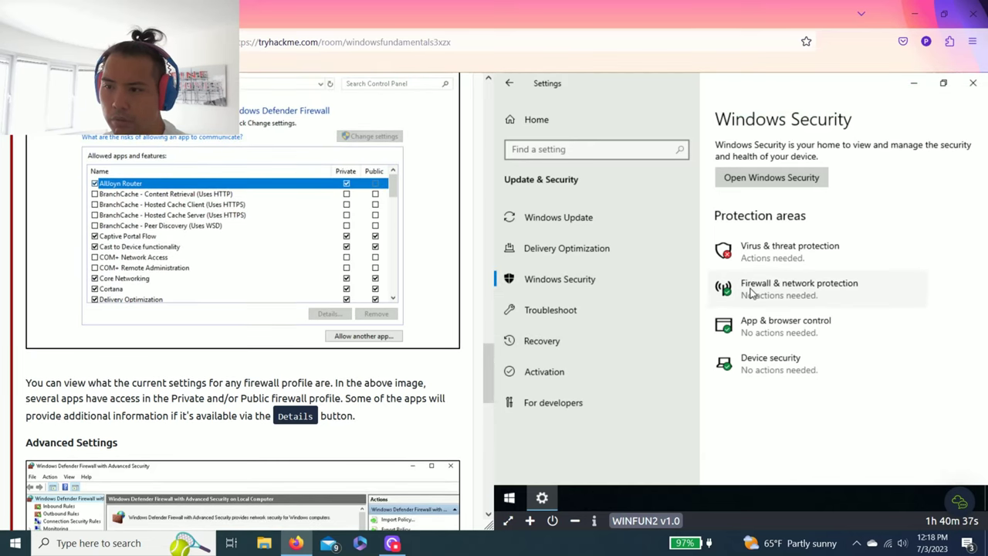
click(750, 287)
scroll(189, 264, up, 15)
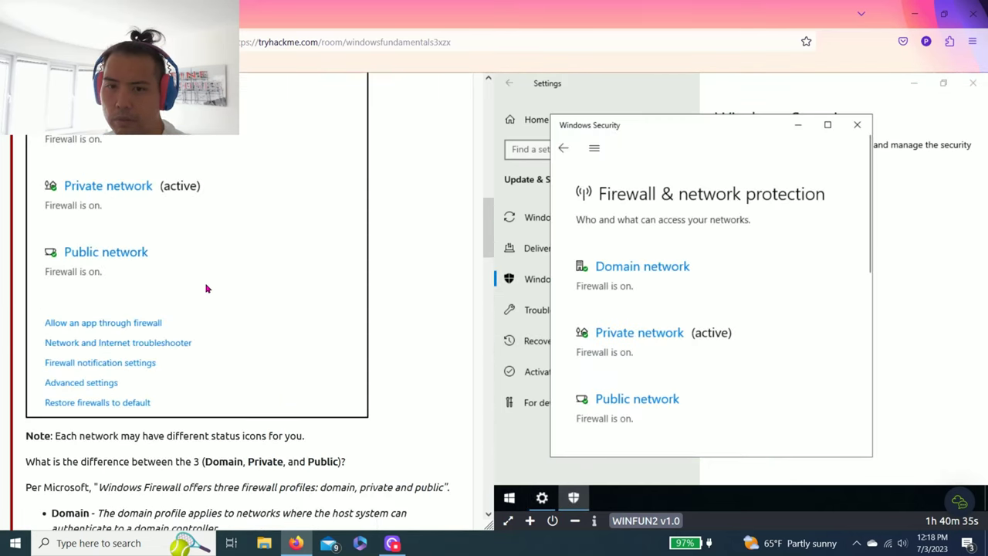
drag(488, 175, 480, 439)
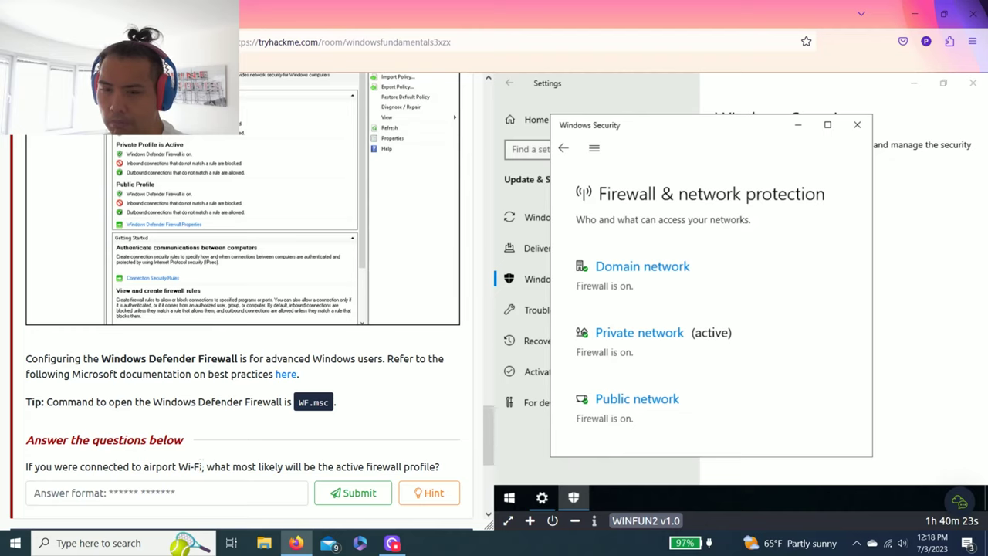
Check the hint and public profile description, then submit 'Public network' as the airport Wi-Fi answer
drag(203, 467, 168, 468)
click(434, 492)
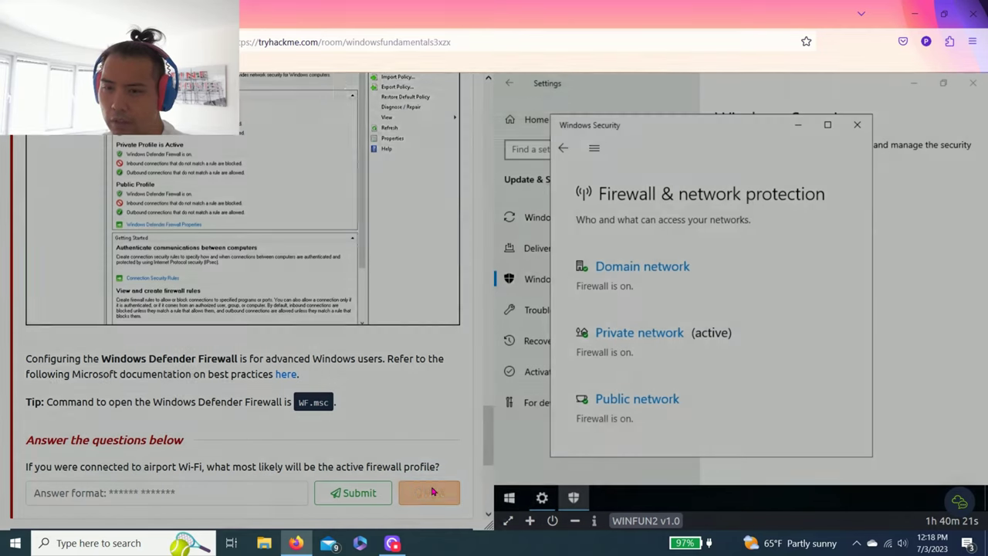
click(467, 452)
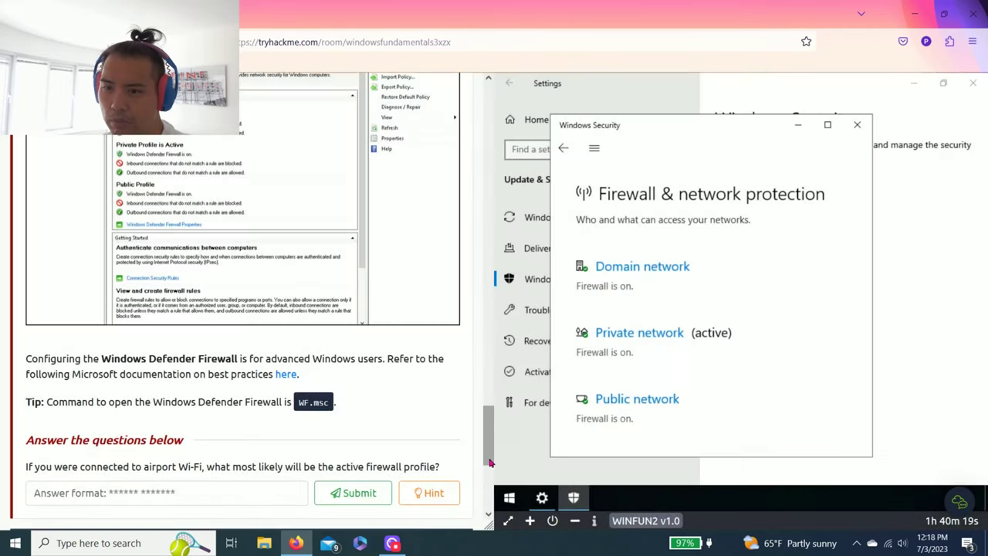
scroll(455, 378, up, 10)
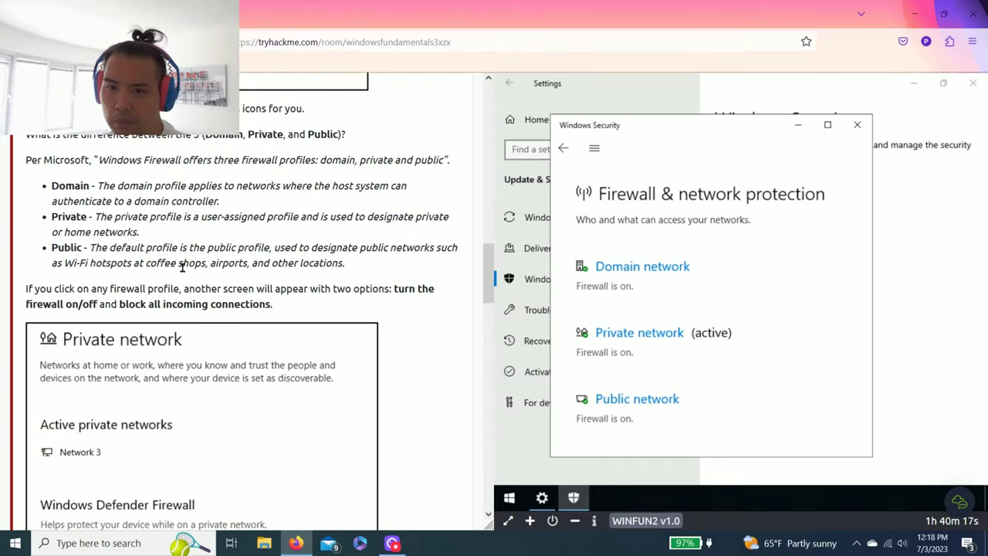
drag(166, 259, 294, 262)
double_click(294, 261)
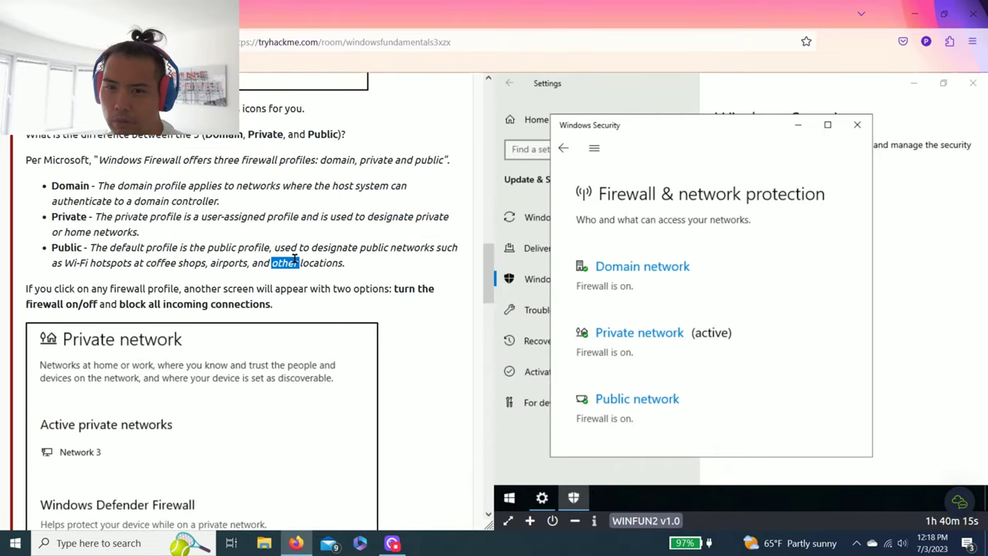
scroll(471, 293, down, 8)
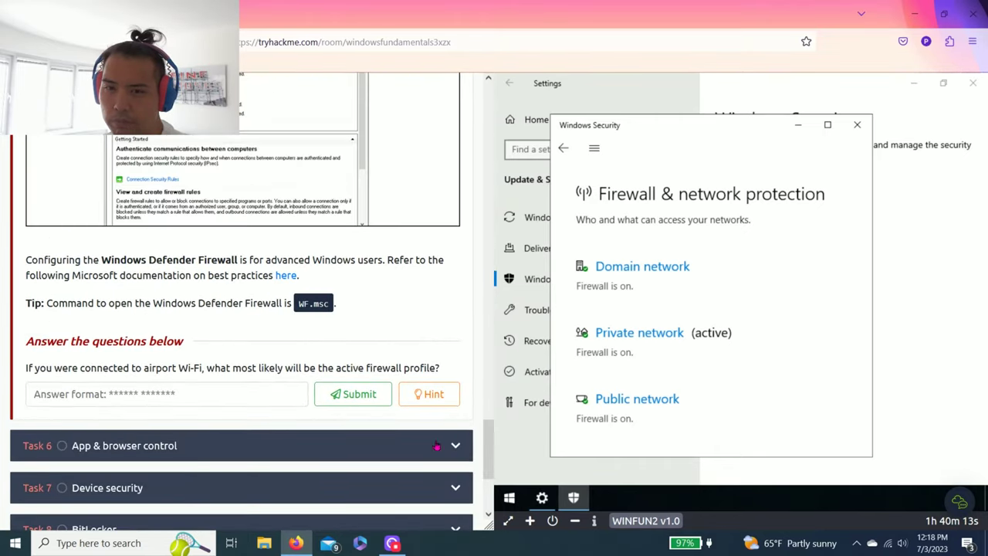
text(Public network)
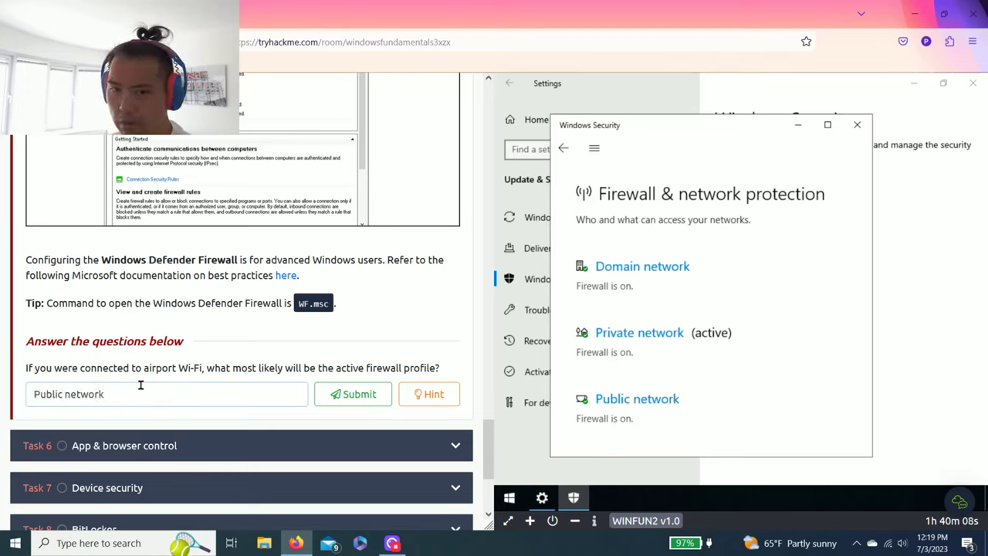
key(Return)
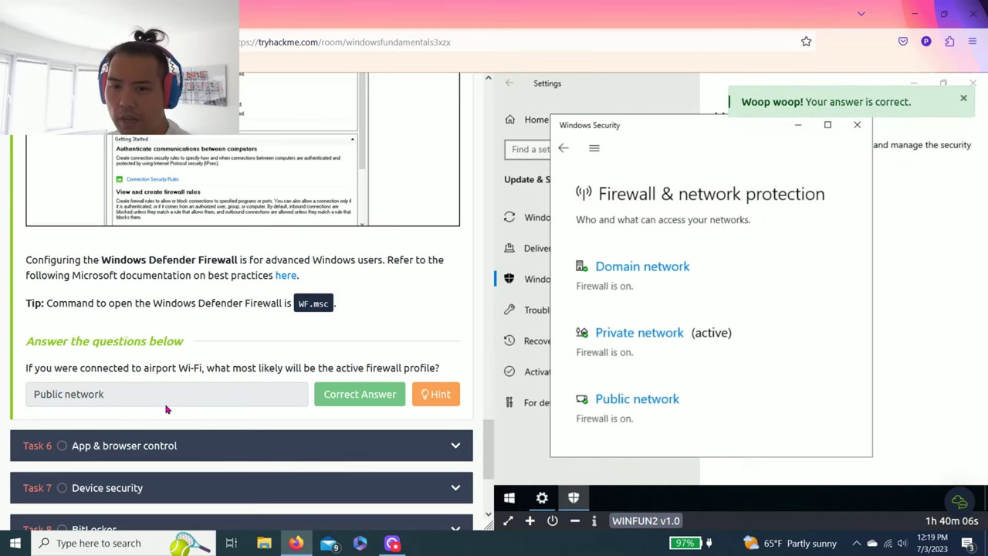
View App & browser control in Windows Security and mark Task 6 completed
click(207, 446)
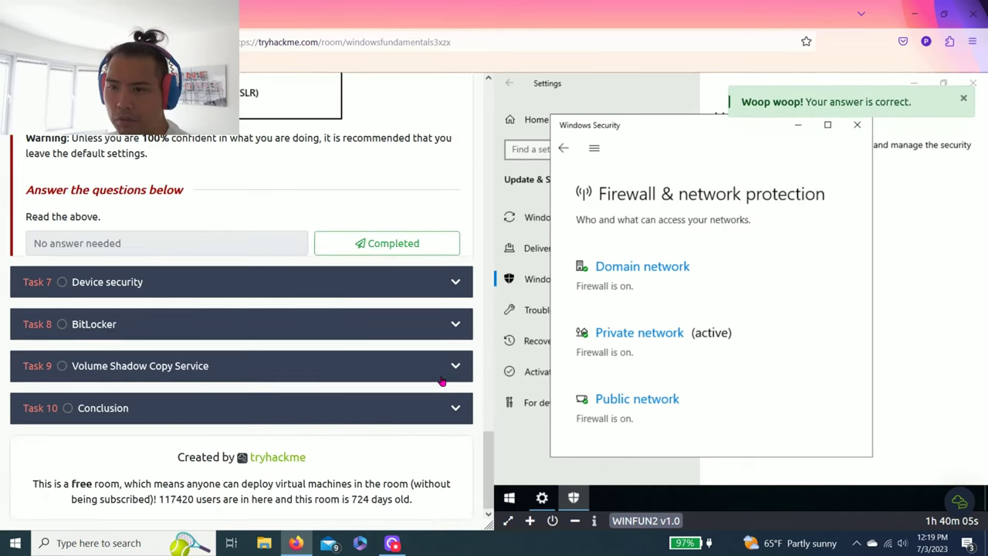
click(857, 125)
click(776, 320)
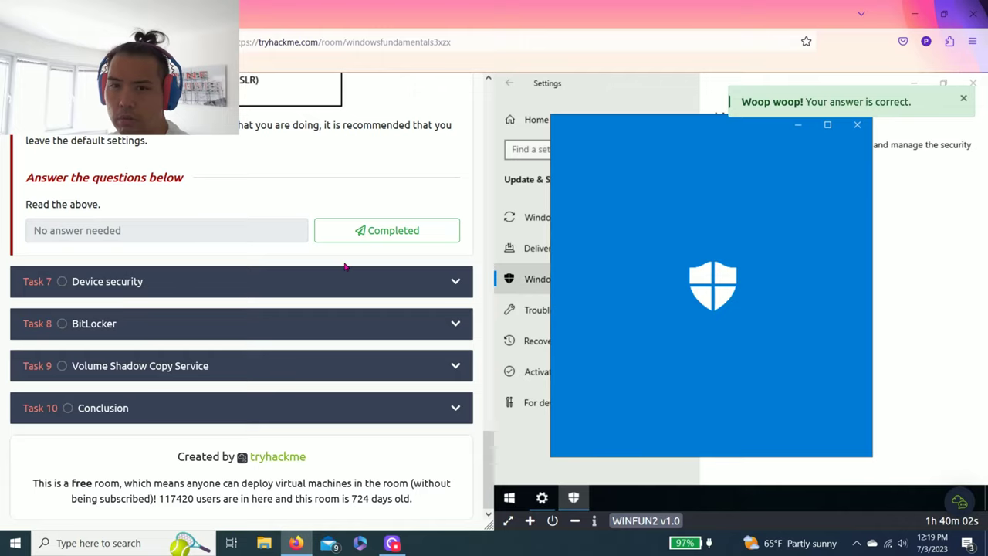
scroll(274, 295, up, 3)
scroll(274, 295, up, 3)
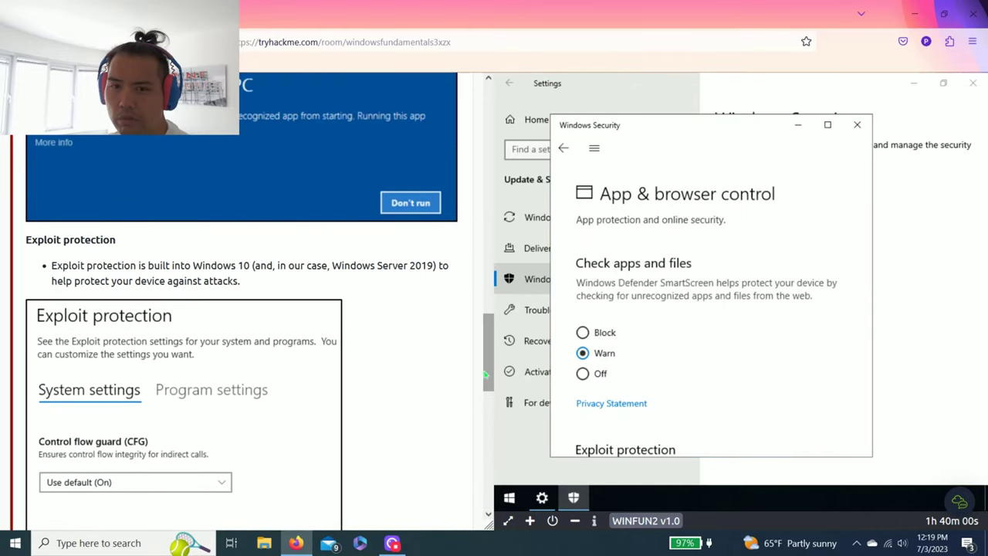
drag(481, 364, 472, 464)
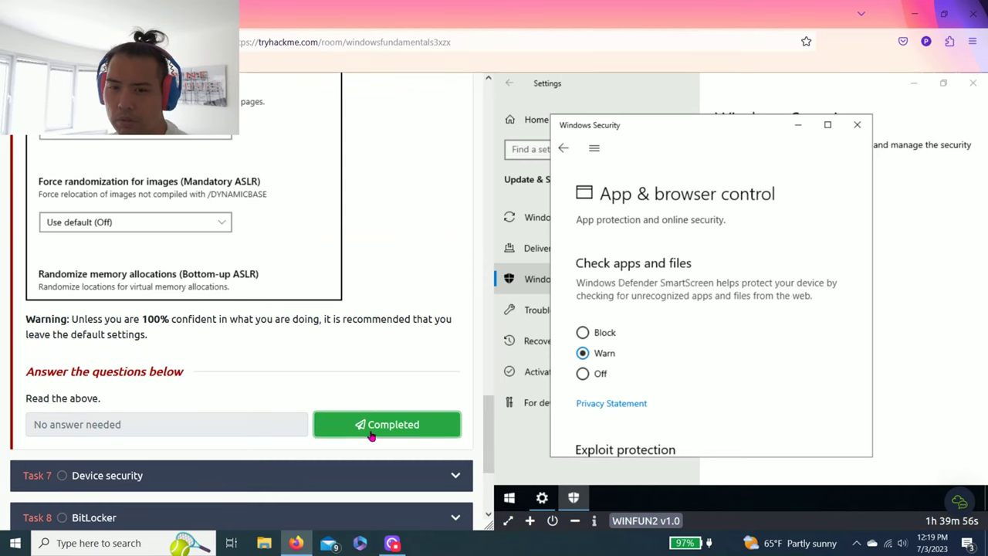
click(370, 436)
Expand Task 7 and open Device security in Windows Security
click(85, 475)
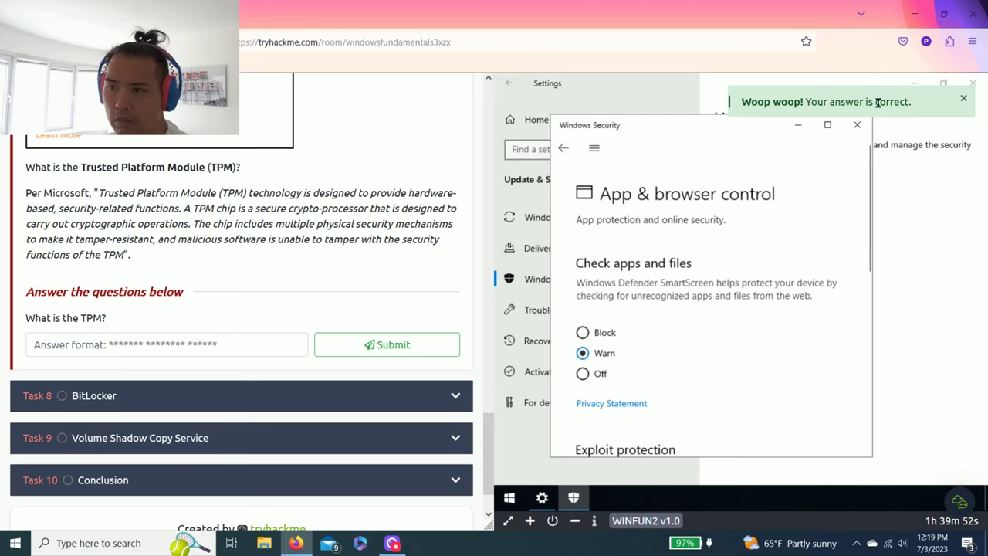
click(862, 131)
click(780, 367)
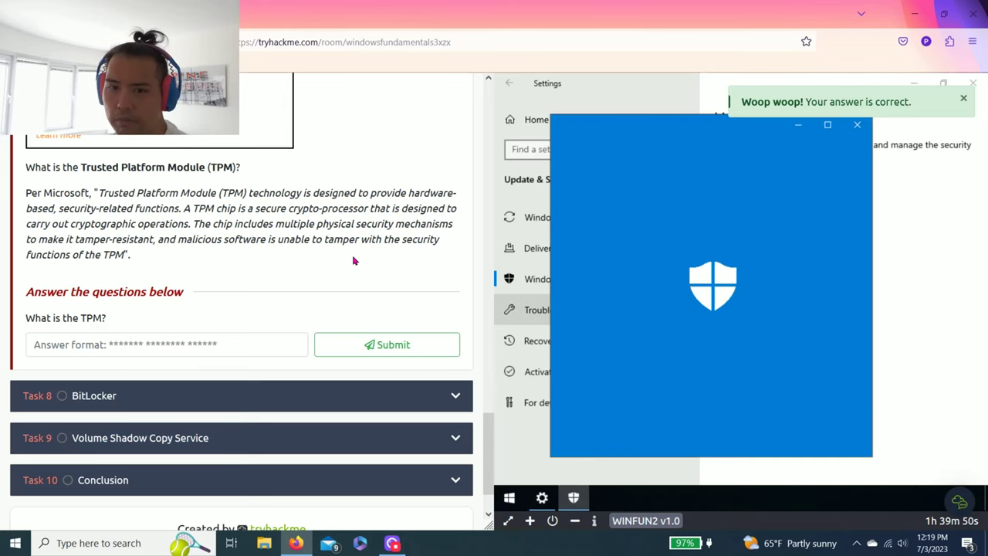
scroll(354, 260, up, 4)
mouse_move(487, 398)
mouse_down()
mouse_move(485, 185)
mouse_move(480, 409)
mouse_up()
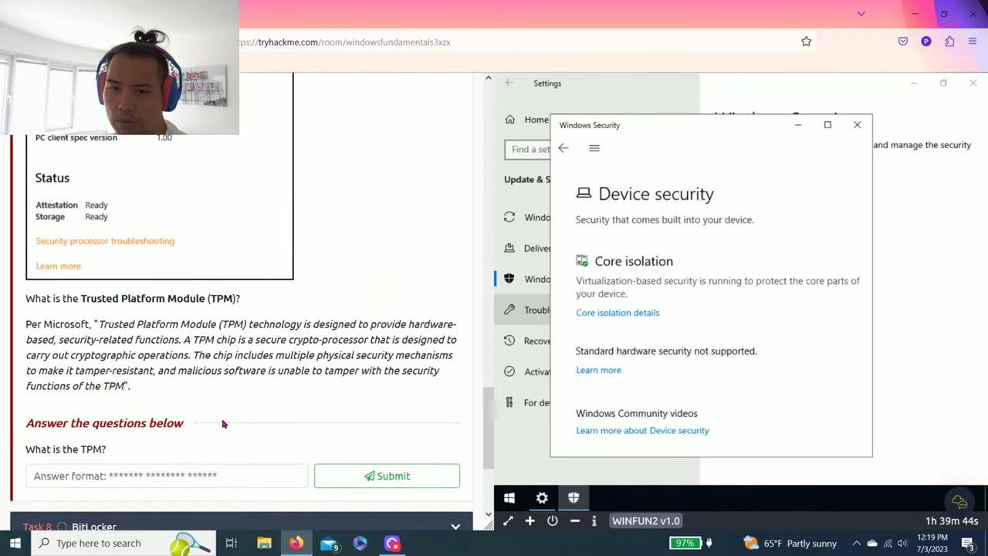
Copy 'Trusted Platform Module' from the task text and submit it as the TPM answer
drag(49, 450, 113, 454)
click(115, 454)
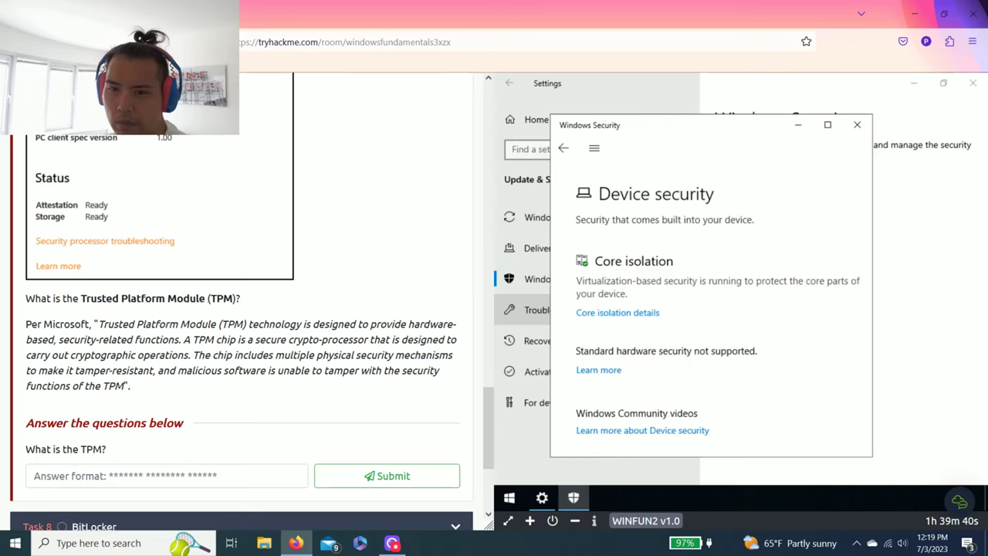
drag(206, 300, 81, 310)
key(ctrl+c)
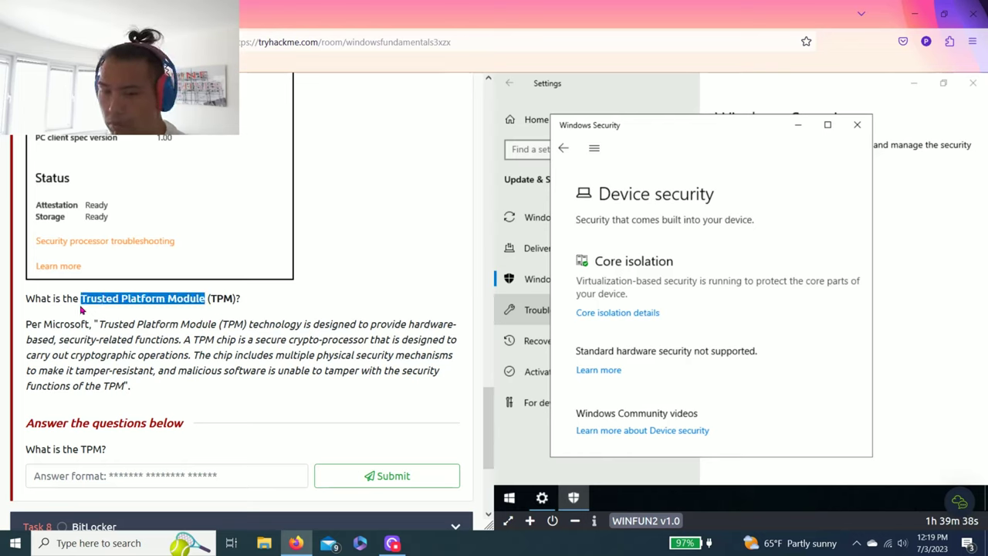
click(144, 467)
key(ctrl+v)
click(350, 476)
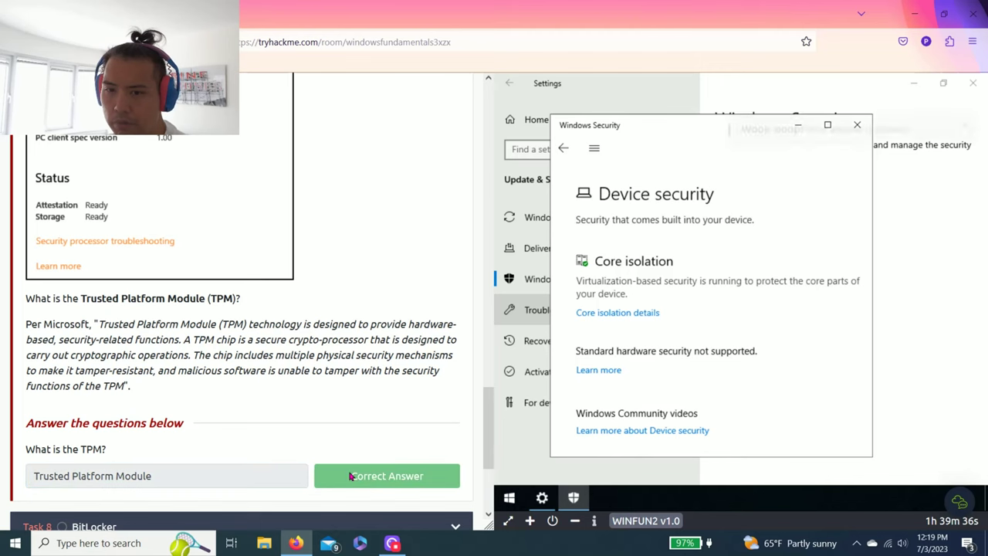
drag(182, 330, 289, 372)
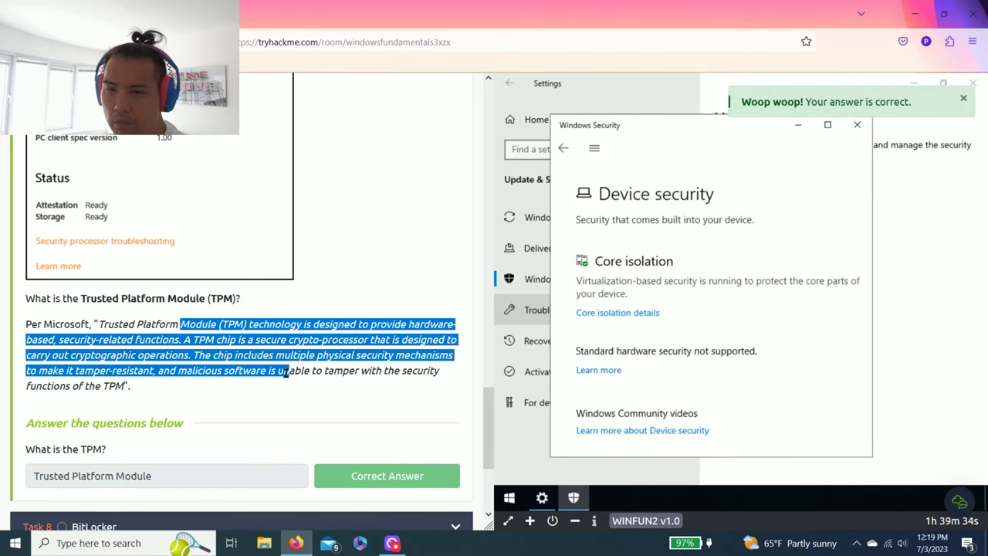
click(288, 372)
drag(130, 386, 28, 325)
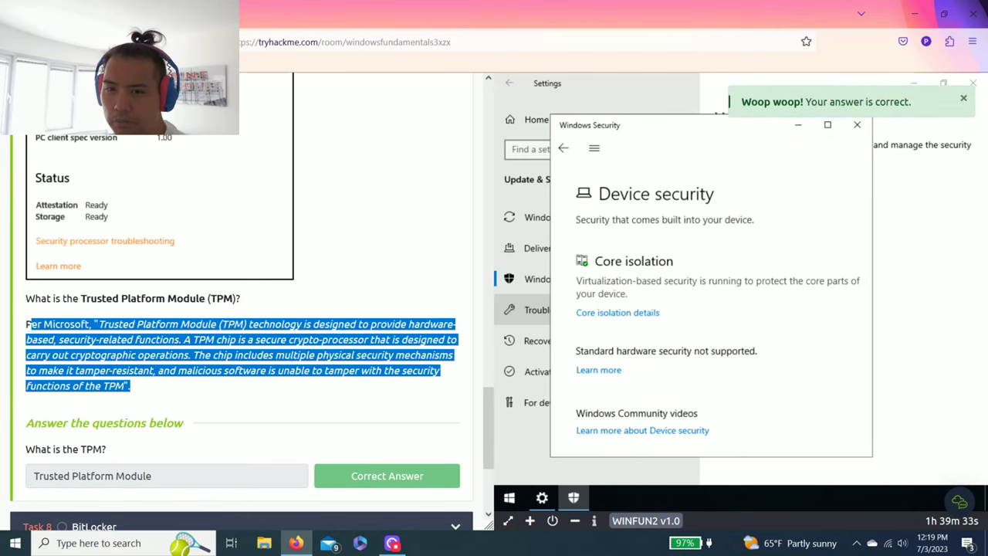
click(76, 338)
scroll(85, 340, down, 5)
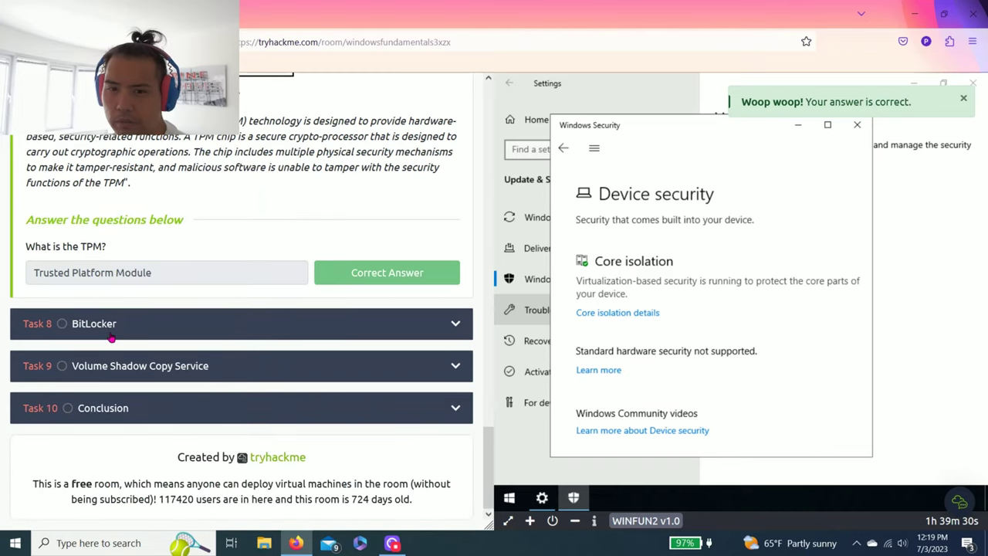
Expand Task 8 BitLocker, close Windows Security, and read the question
click(117, 335)
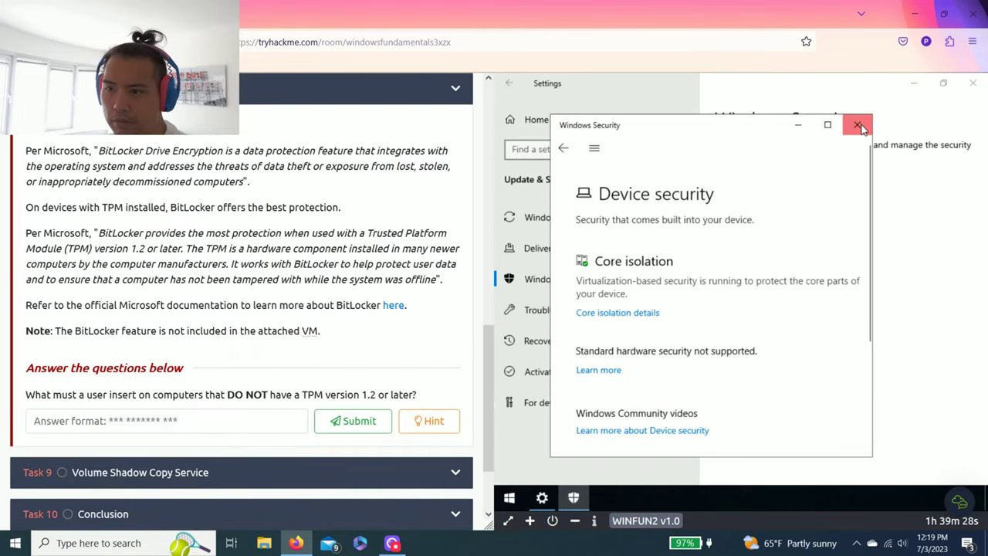
click(857, 124)
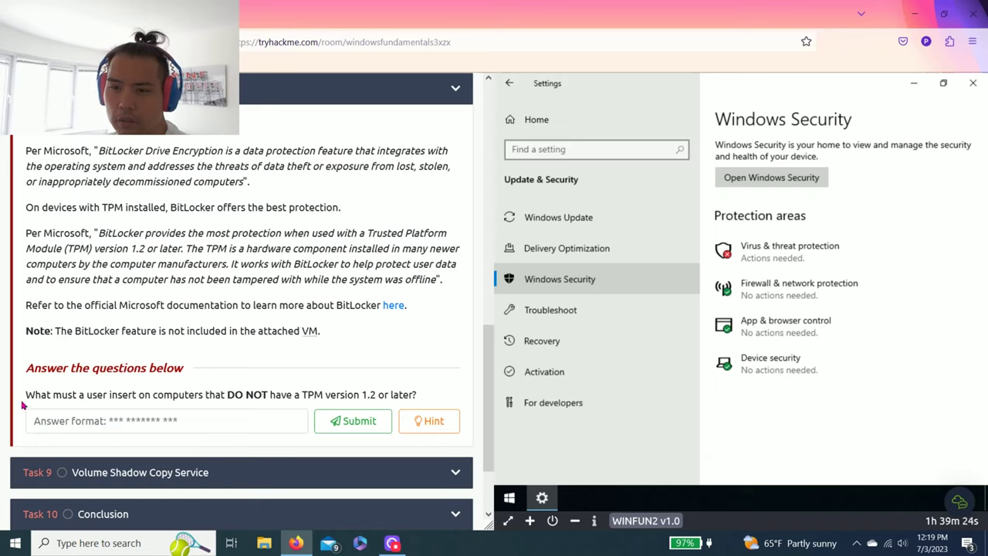
drag(51, 394, 361, 394)
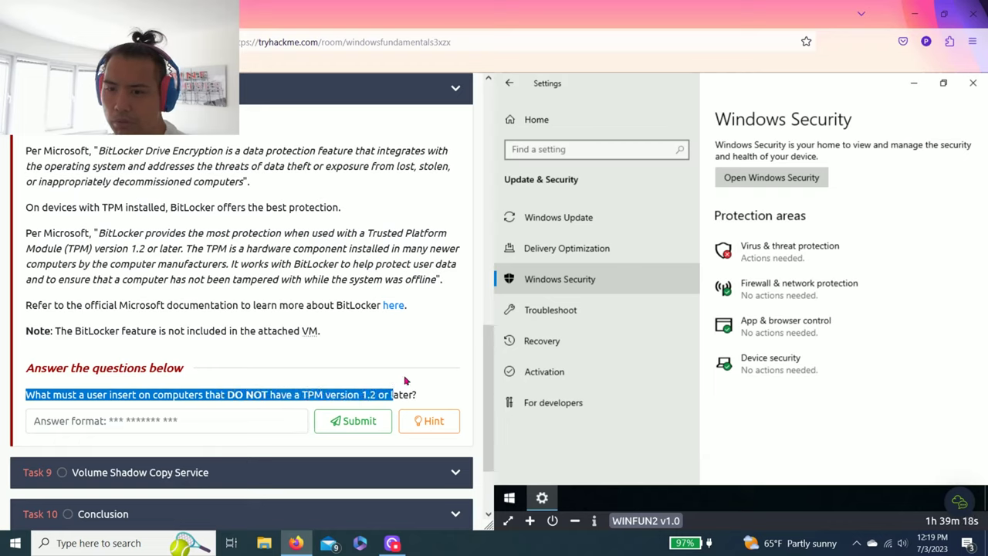
click(405, 380)
Open the BitLocker 'here' documentation link in a new tab and switch to it
right_click(392, 308)
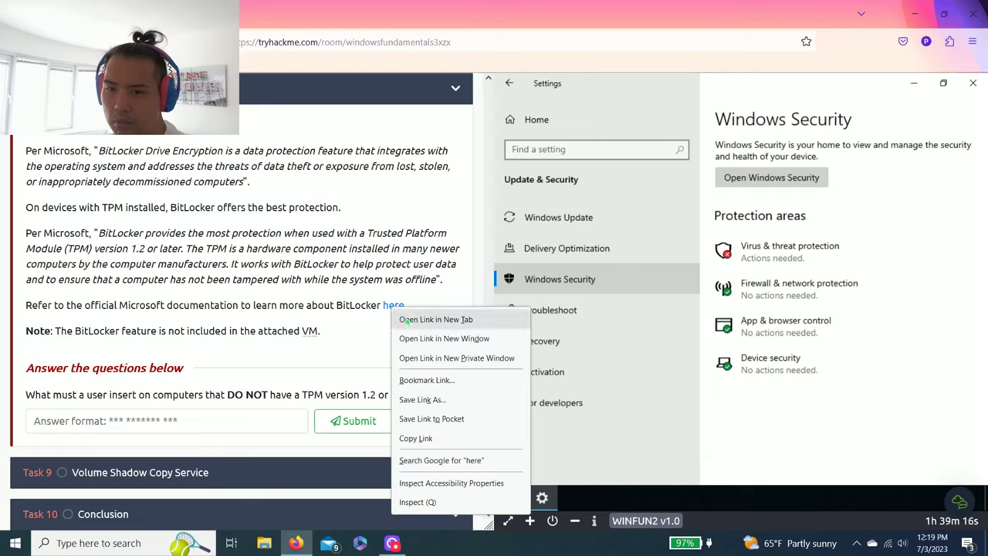
click(406, 320)
click(269, 5)
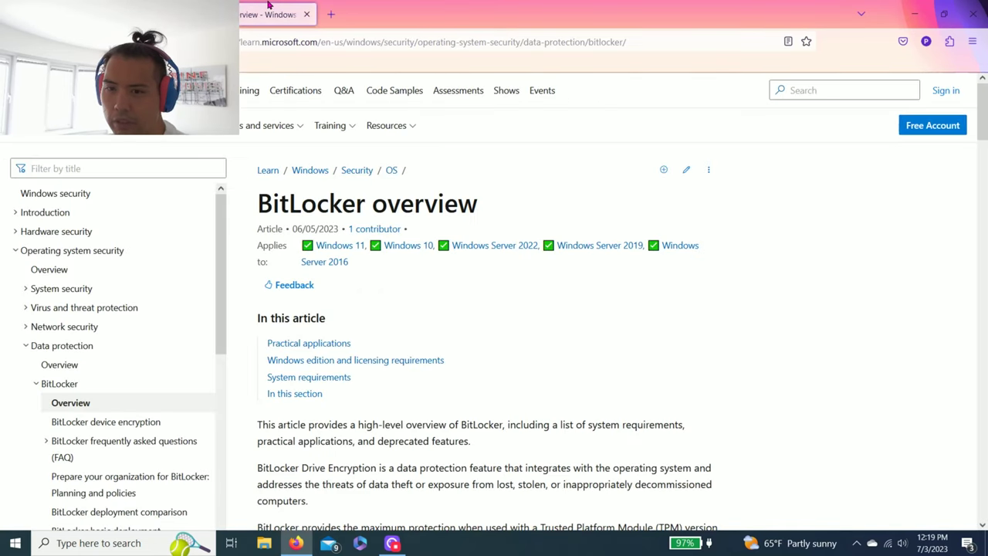
Read the BitLocker overview's TPM paragraphs and select the phrase 'USB startup key'
scroll(498, 372, down, 3)
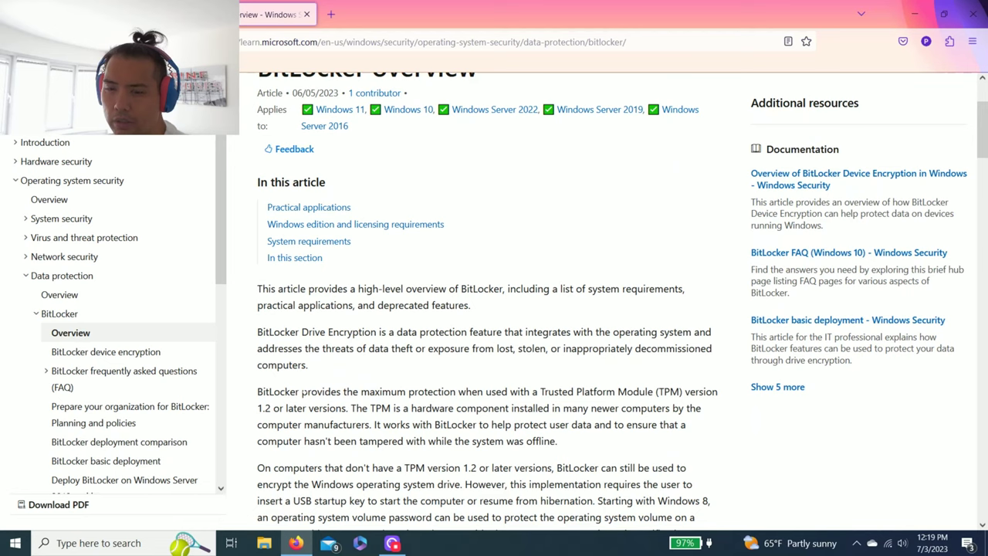
drag(280, 392, 370, 392)
click(269, 407)
drag(258, 407, 587, 408)
click(590, 408)
scroll(589, 407, down, 1)
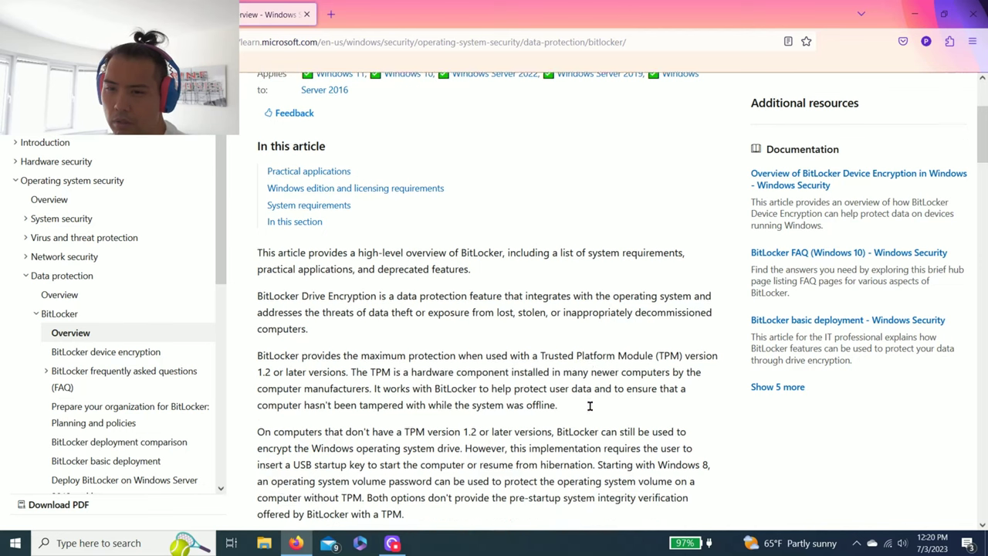
drag(418, 400, 575, 416)
click(577, 400)
click(505, 422)
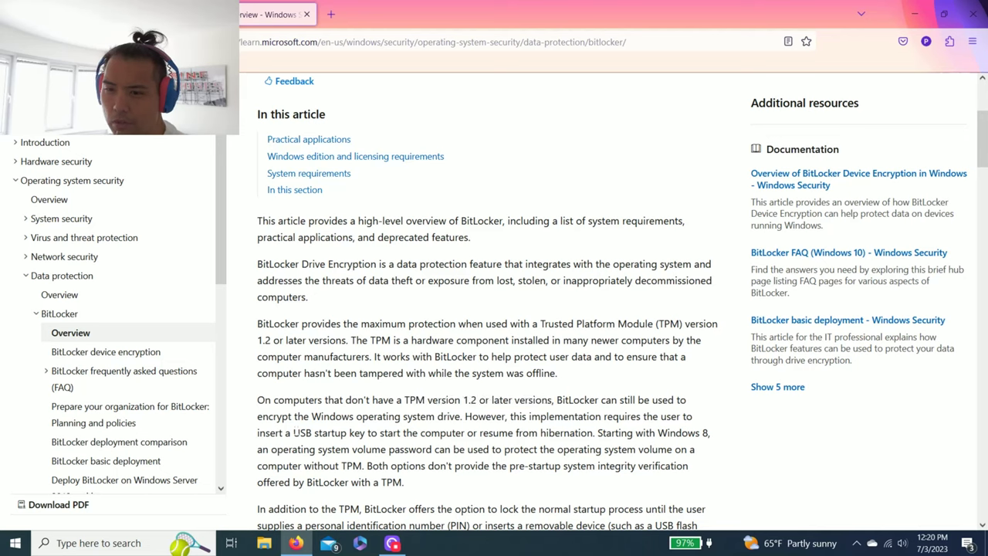
drag(294, 432, 369, 433)
Copy 'USB startup key' and submit it as the BitLocker answer in TryHackMe
key(ctrl+c)
key(ctrl+shift+Tab)
click(142, 430)
key(ctrl+v)
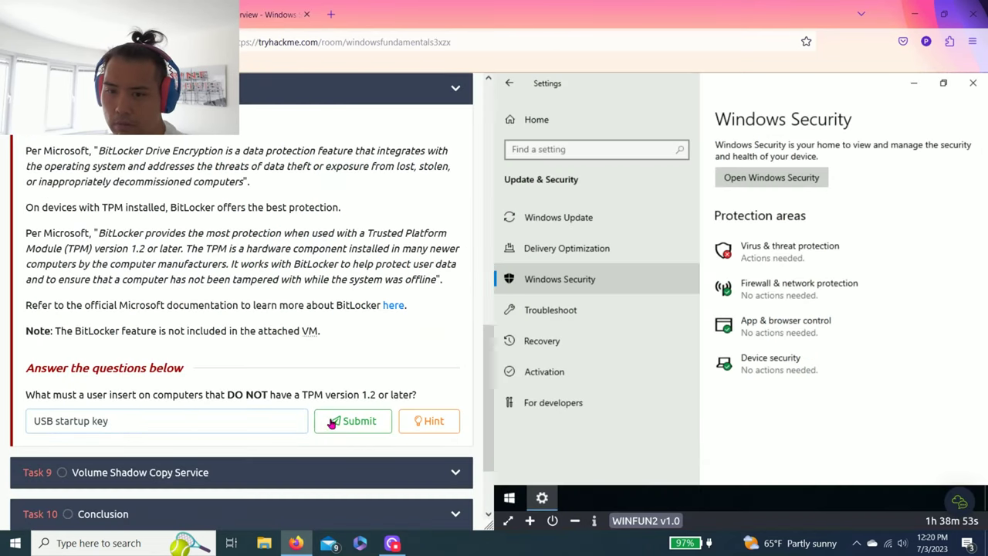
click(332, 423)
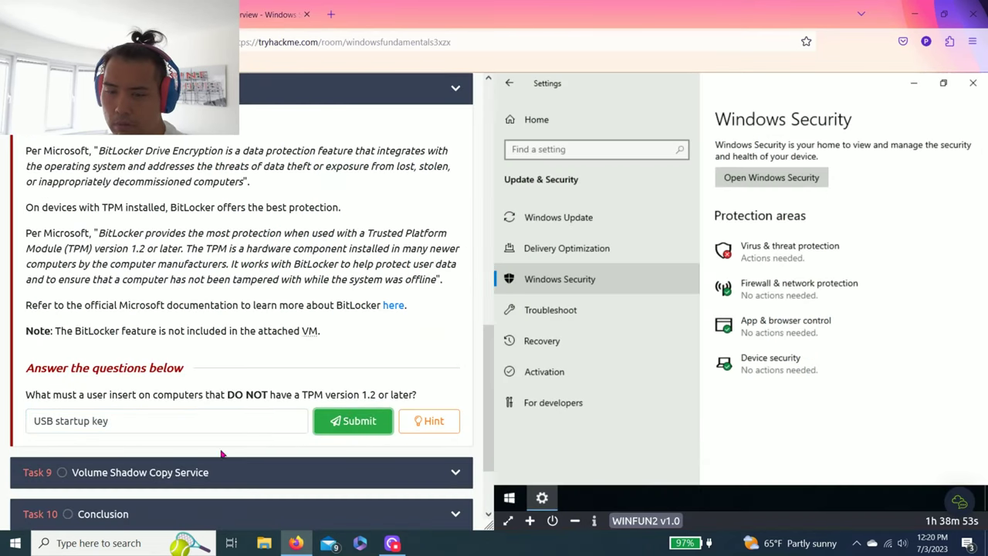
Expand Task 9 Volume Shadow Copy Service and read through its question
click(157, 472)
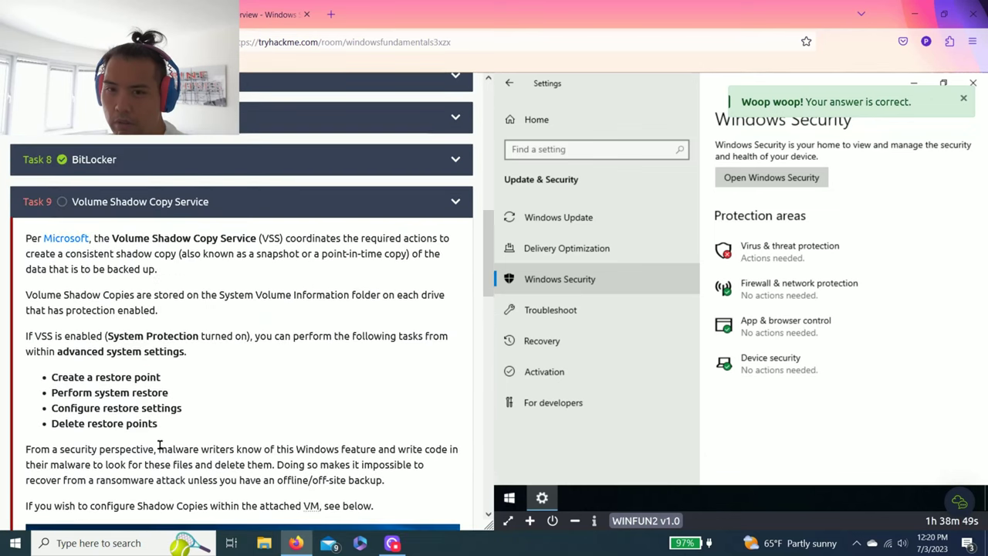
scroll(231, 212, down, 5)
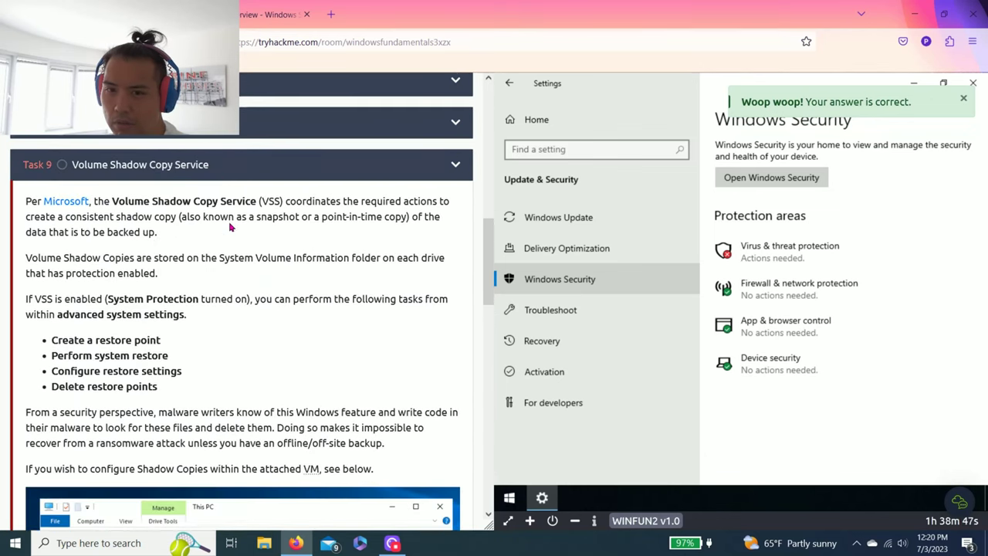
scroll(231, 228, down, 3)
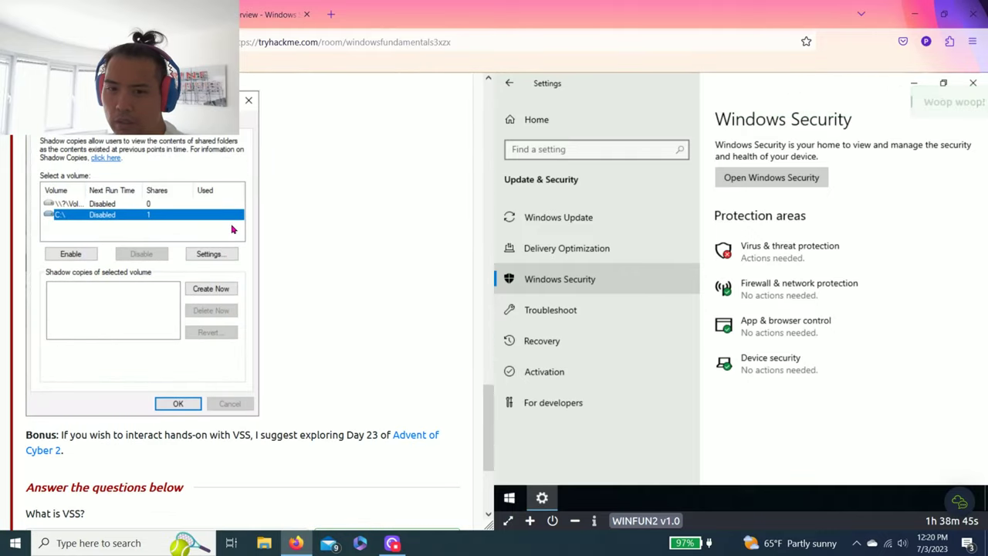
scroll(242, 232, up, 7)
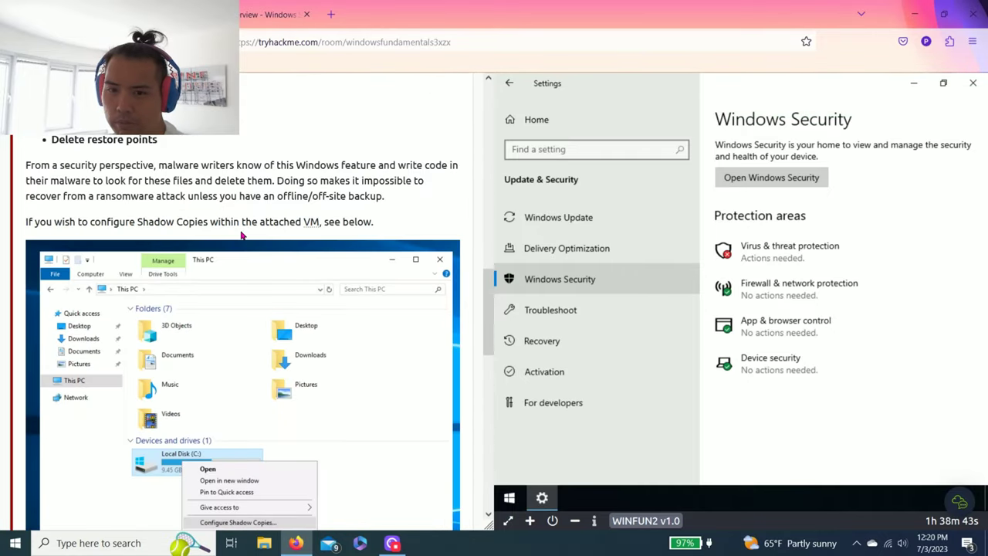
scroll(241, 235, down, 5)
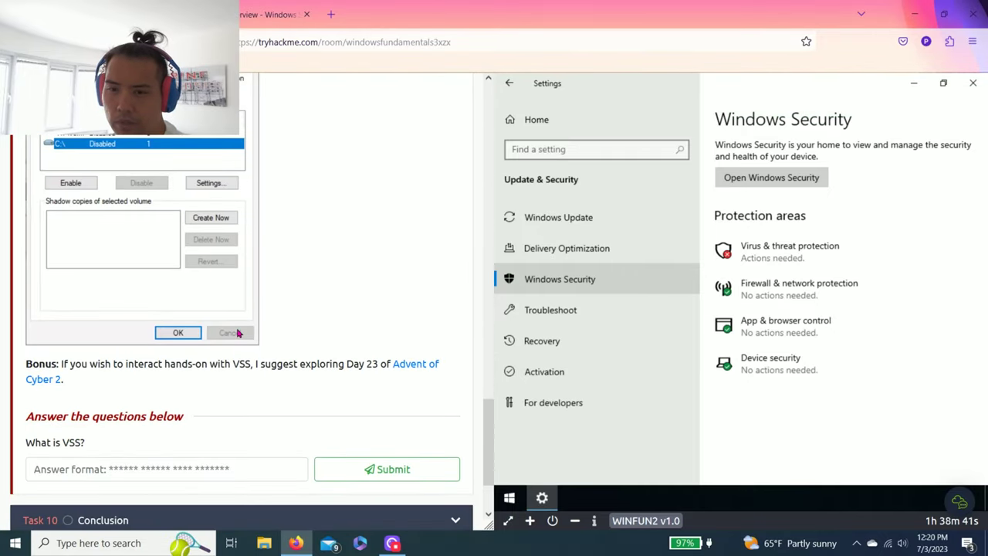
double_click(73, 443)
click(103, 441)
scroll(115, 417, up, 6)
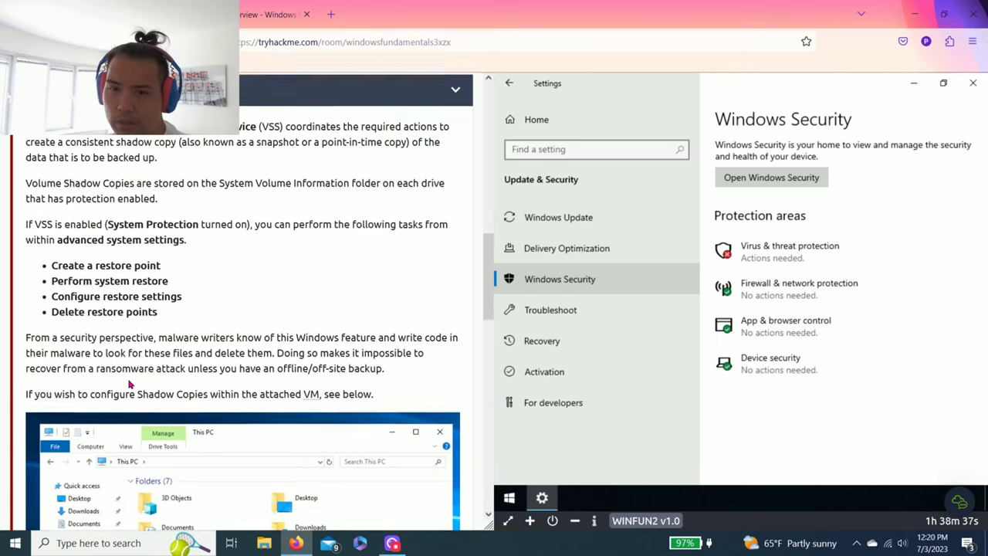
scroll(130, 383, up, 2)
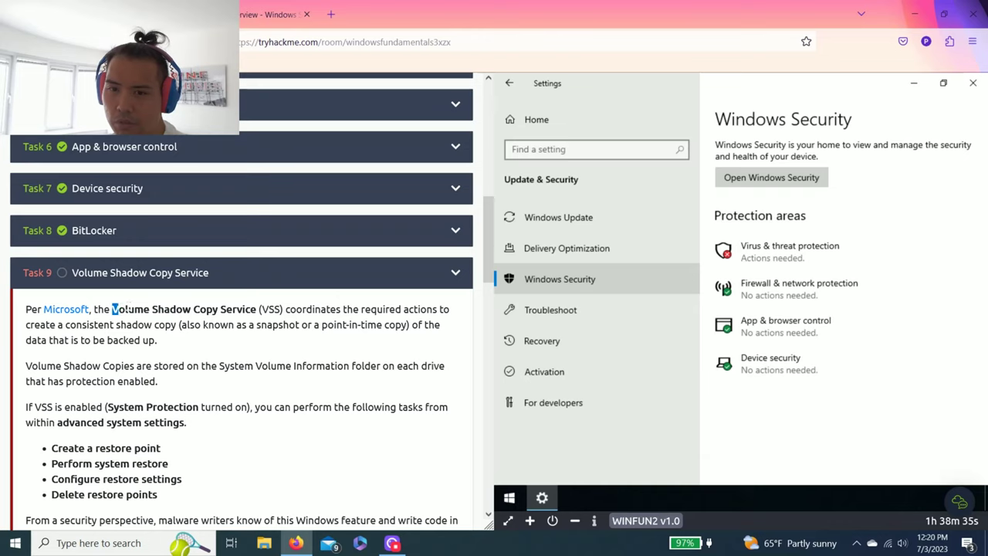
Submit 'Volume Shadow Copy Service' as the answer to What is VSS?
drag(116, 309, 253, 310)
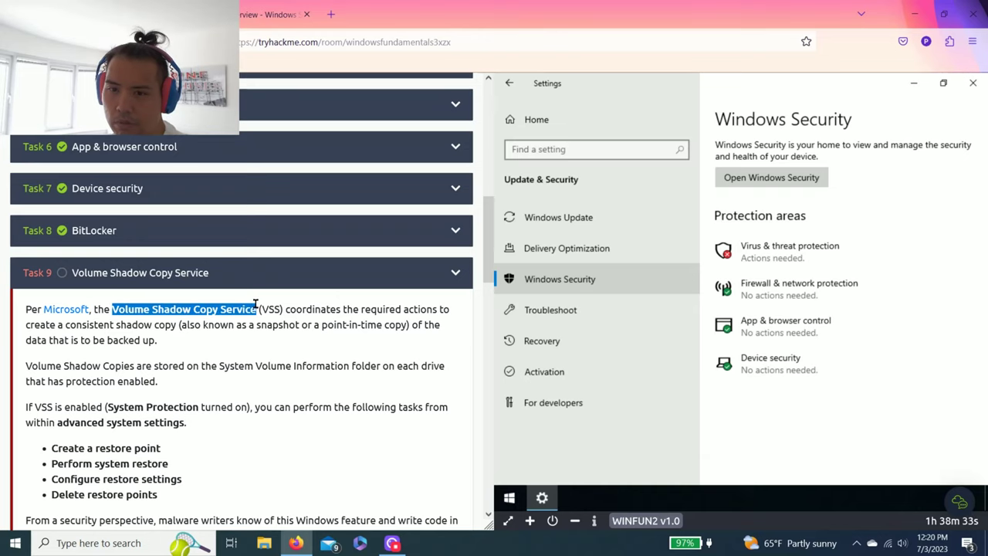
scroll(263, 322, down, 10)
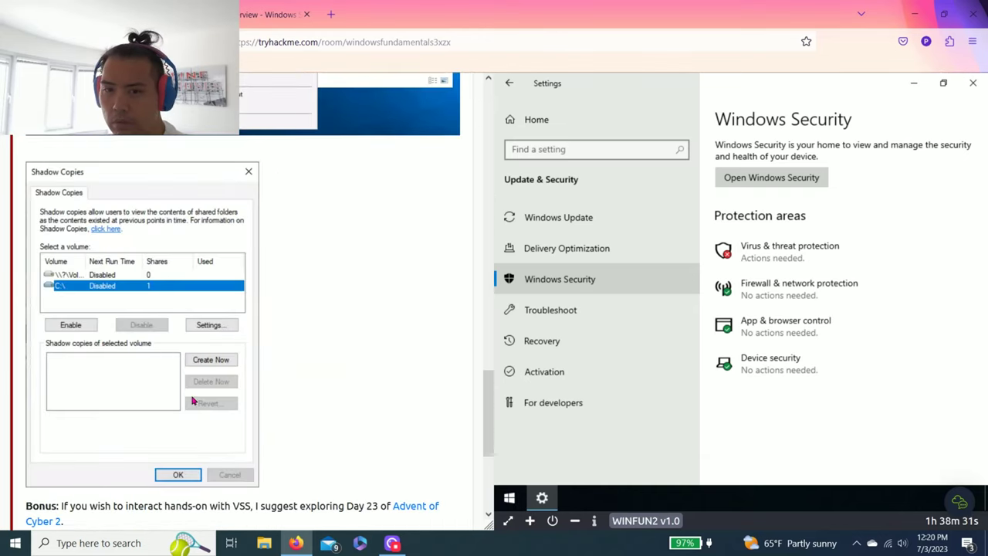
click(180, 354)
key(ctrl+v)
click(358, 357)
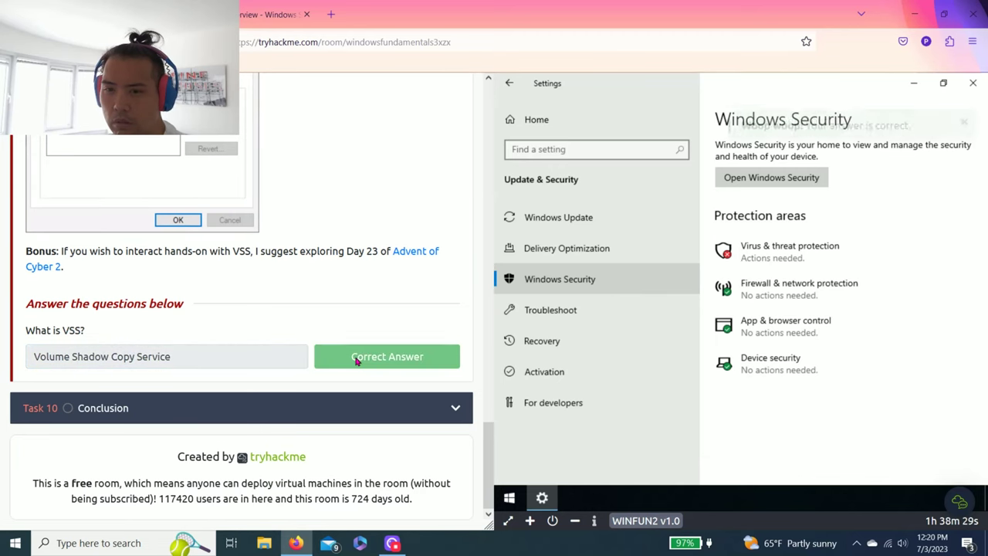
click(328, 409)
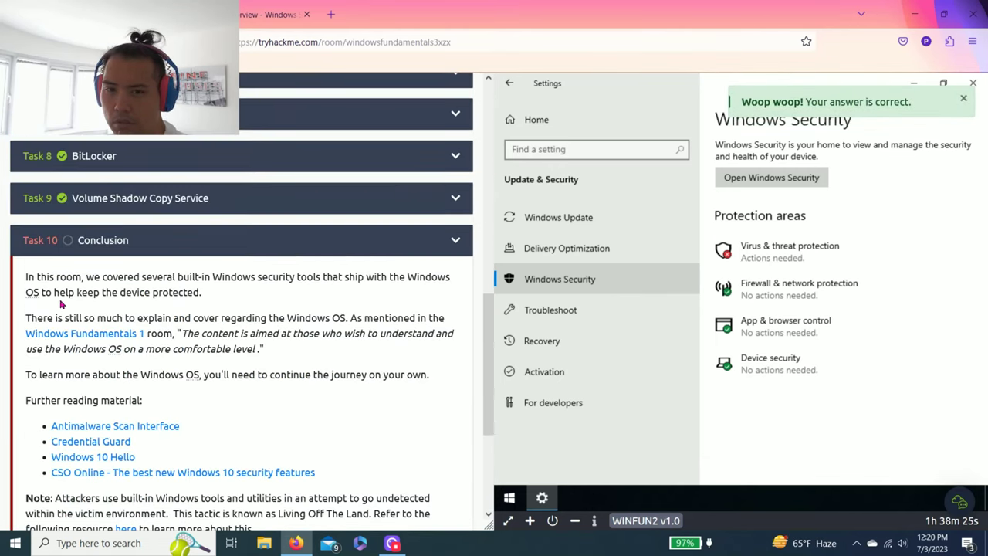
Mark the Conclusion task completed, dismiss the congratulations dialog, and terminate the WINFUN2 machine
drag(84, 291, 152, 277)
click(163, 287)
scroll(329, 397, down, 3)
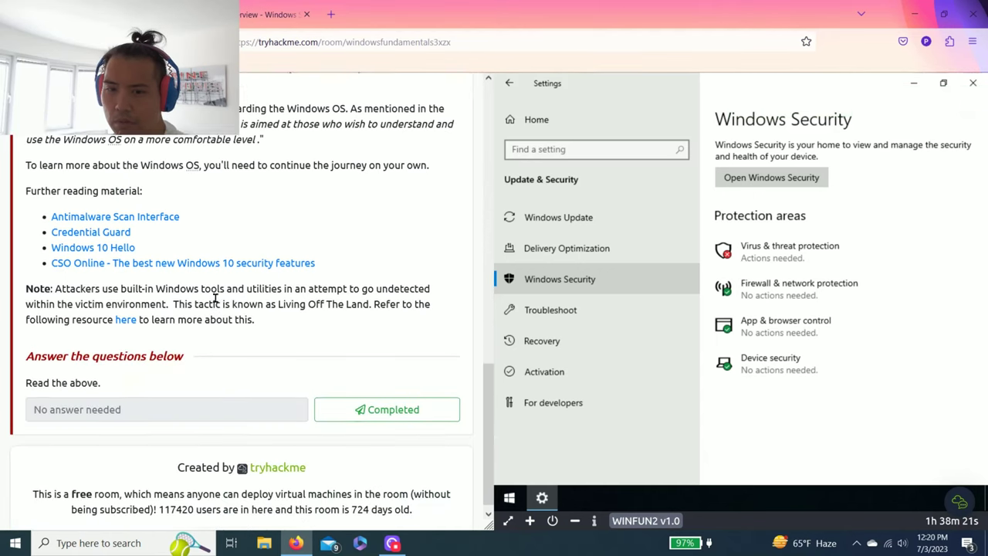
click(329, 397)
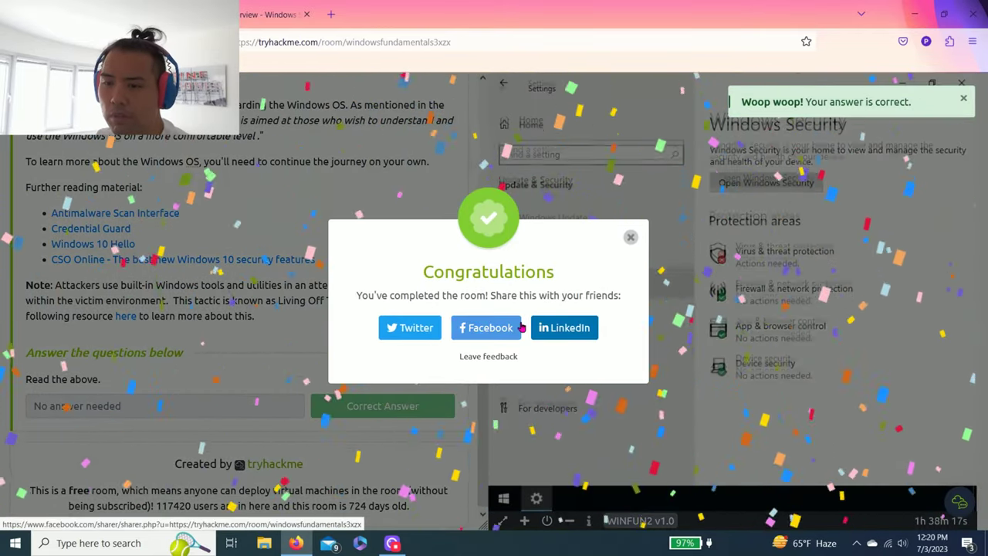
click(629, 237)
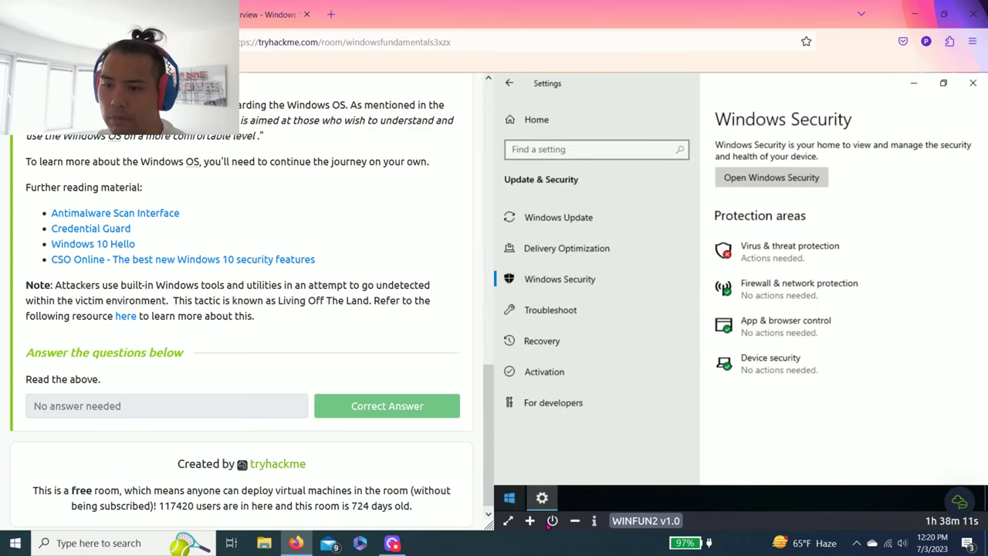
click(552, 521)
Browse the Learning Paths on the Learn page, then go to the dashboard
click(273, 115)
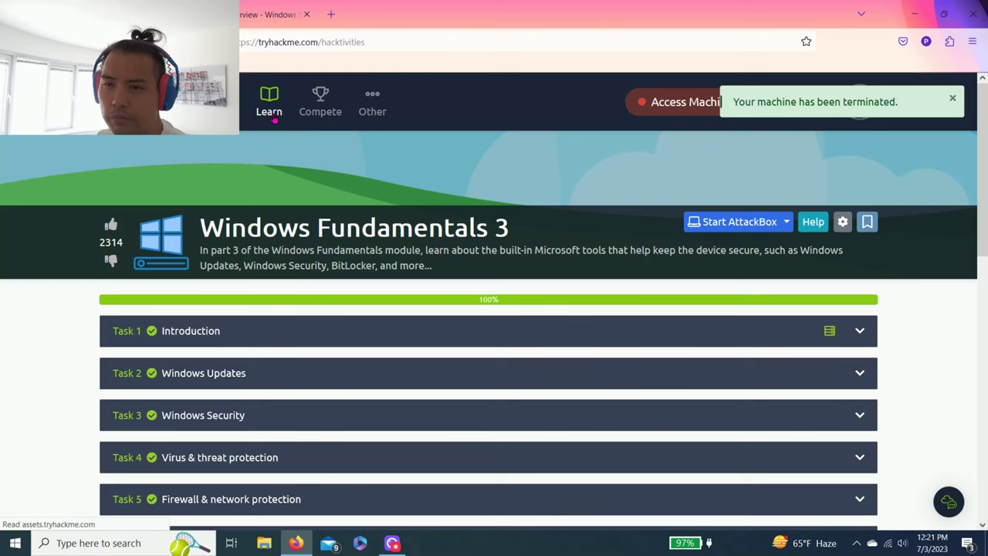
scroll(731, 371, down, 2)
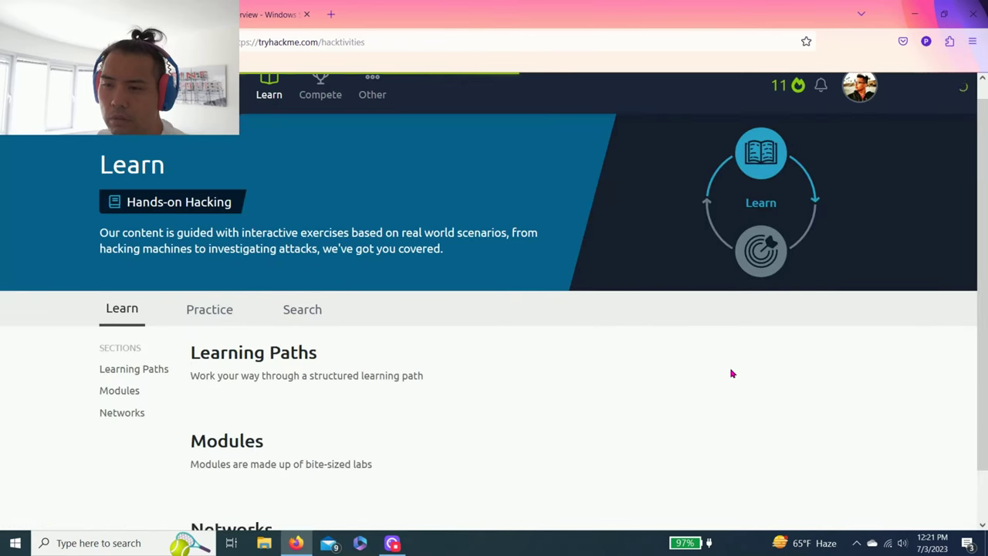
scroll(731, 371, down, 3)
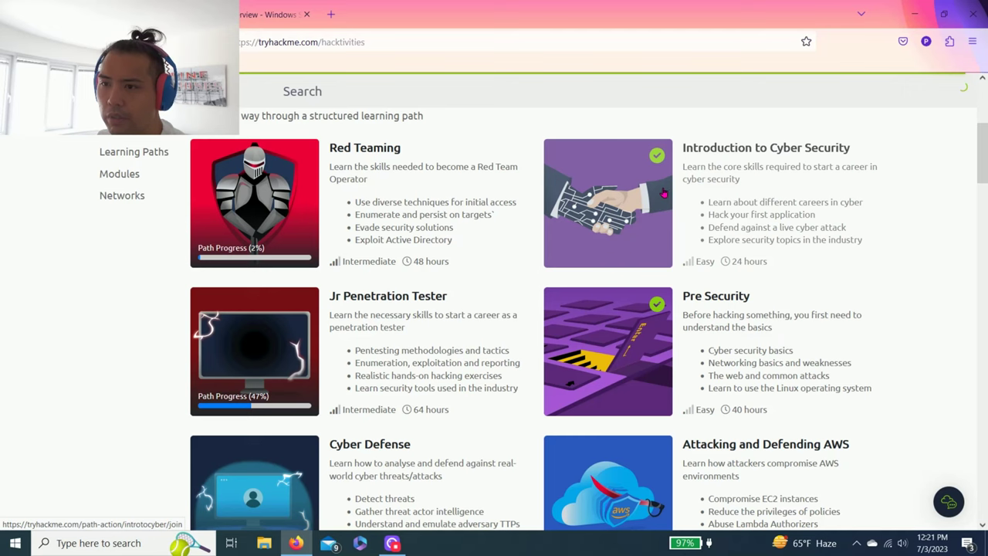
scroll(688, 243, down, 2)
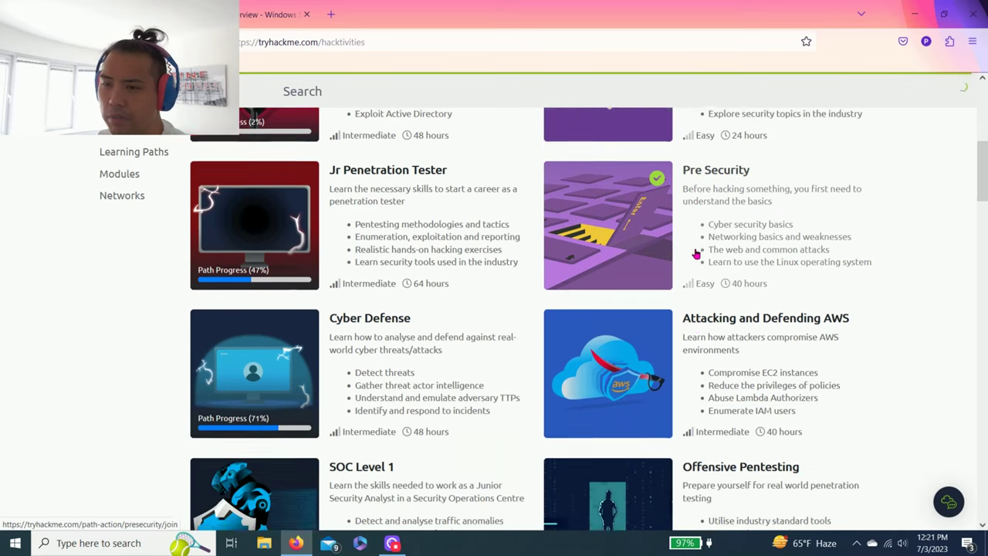
scroll(695, 253, down, 4)
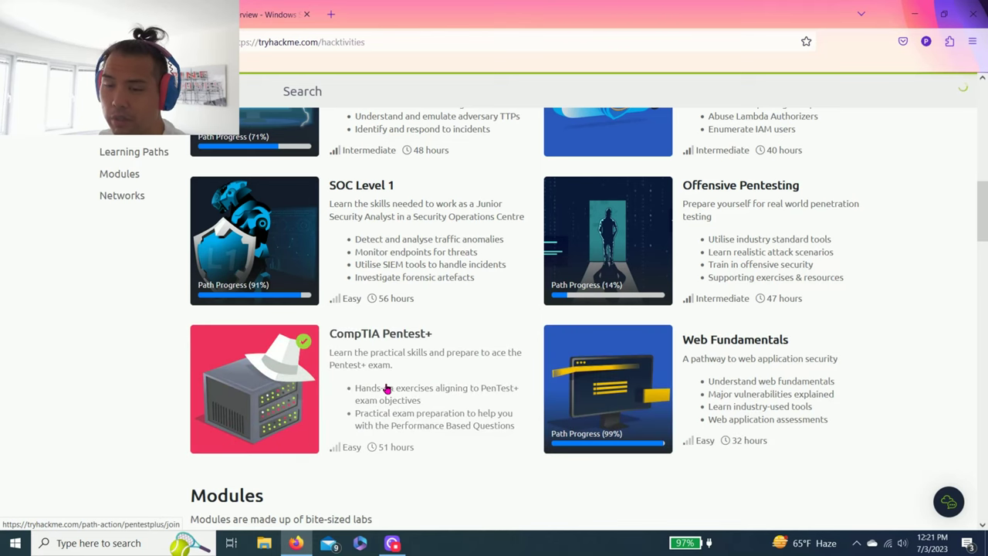
scroll(441, 386, up, 9)
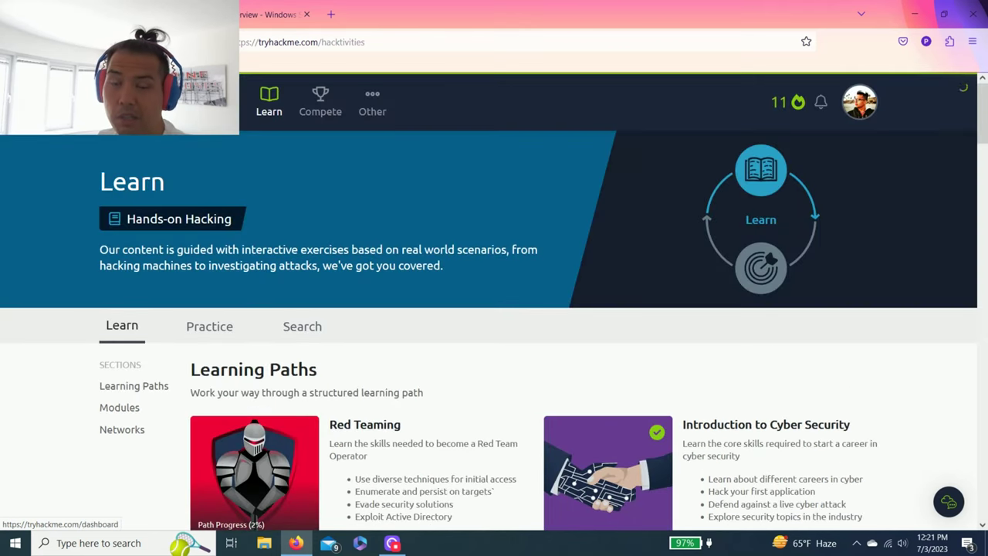
click(217, 102)
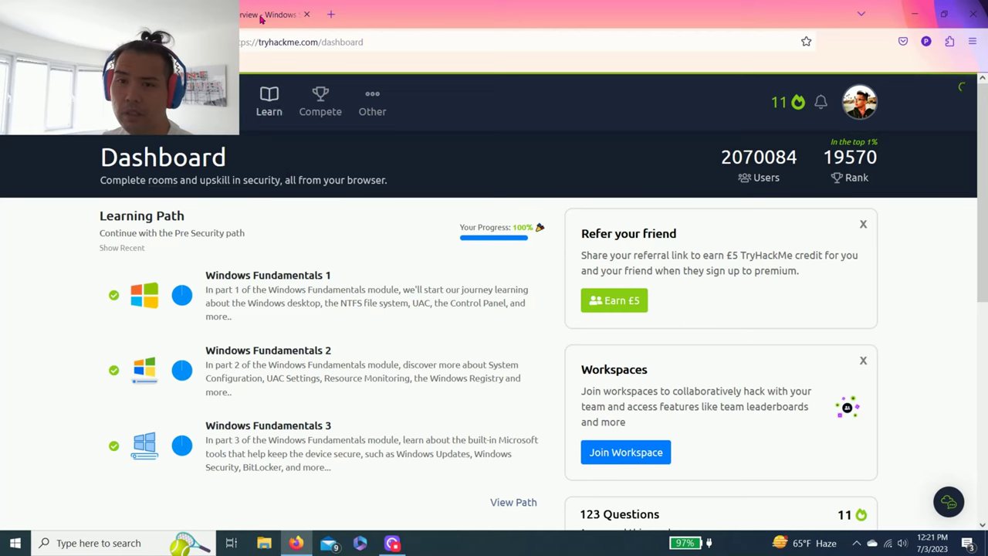
Go to the CompTIA website and log in with the saved credentials
key(alt+Left)
click(274, 39)
text(comp)
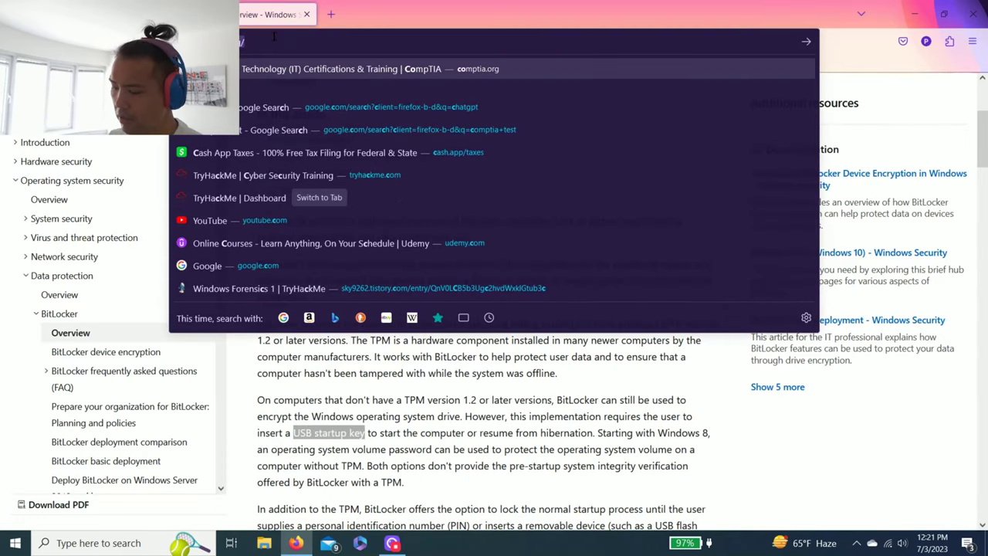
key(Return)
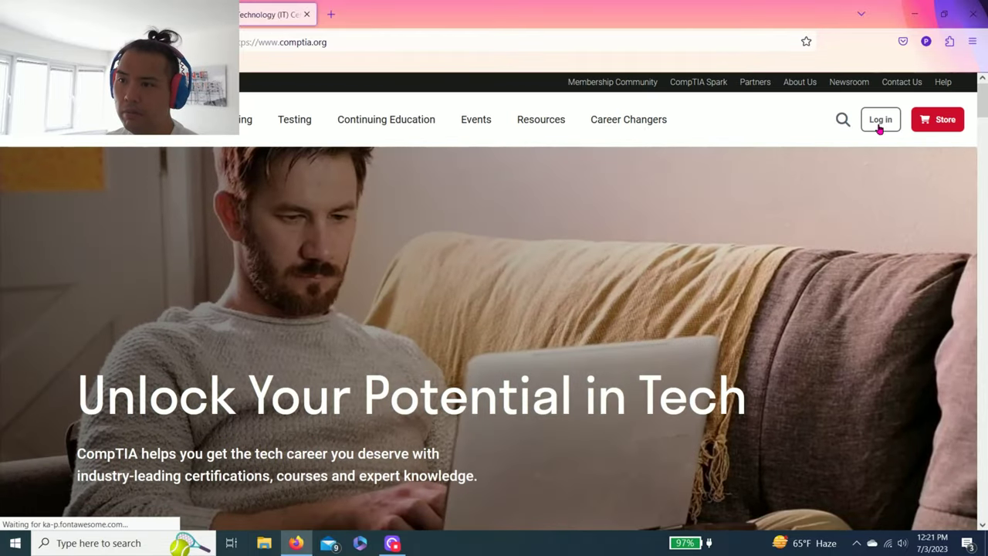
click(880, 124)
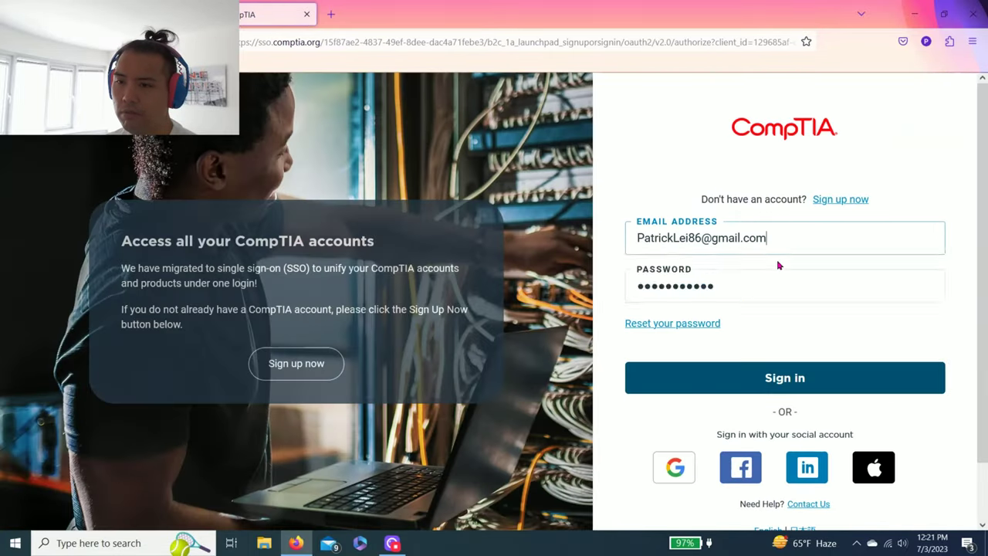
click(741, 375)
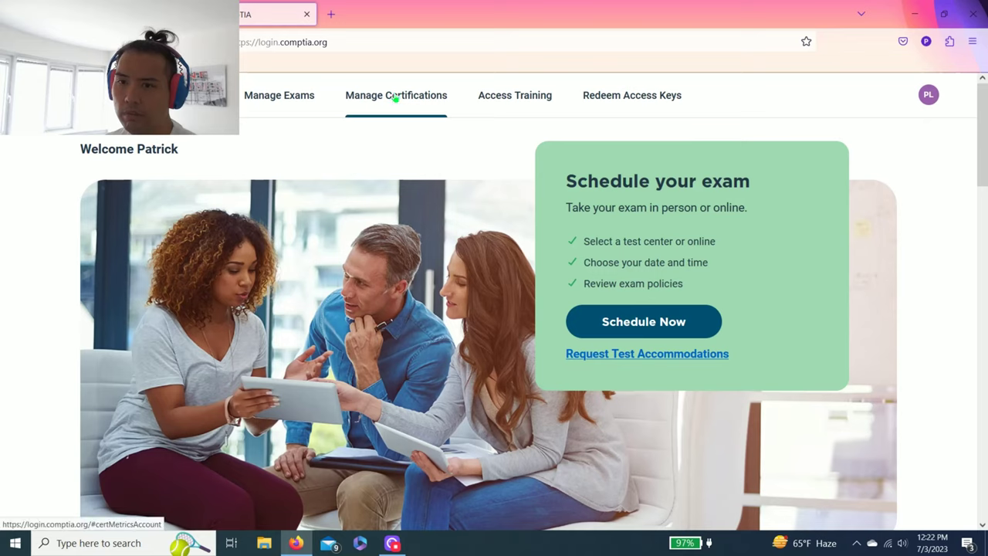
Open My Certifications and review the six active certifications, from ITF+ to Security+
scroll(392, 101, down, 5)
click(637, 351)
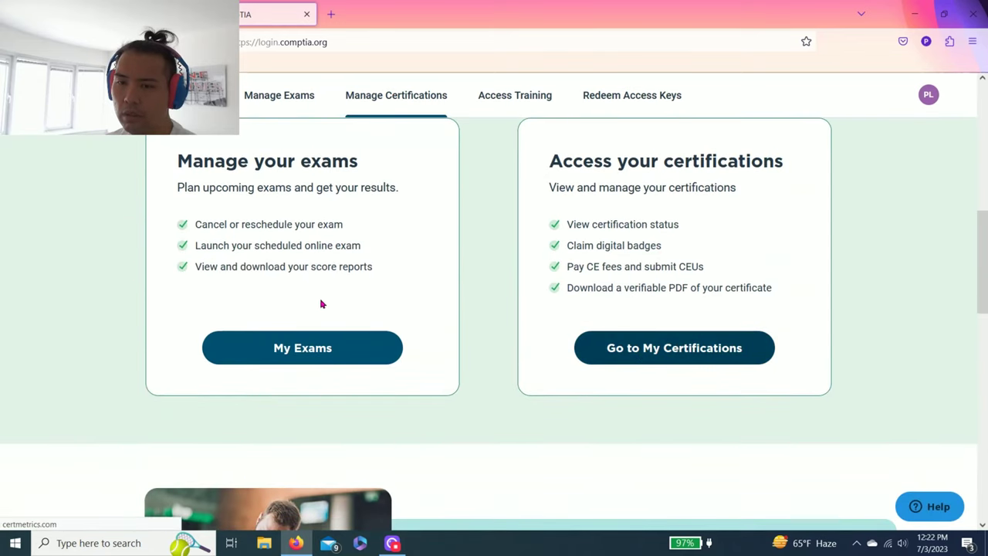
click(251, 234)
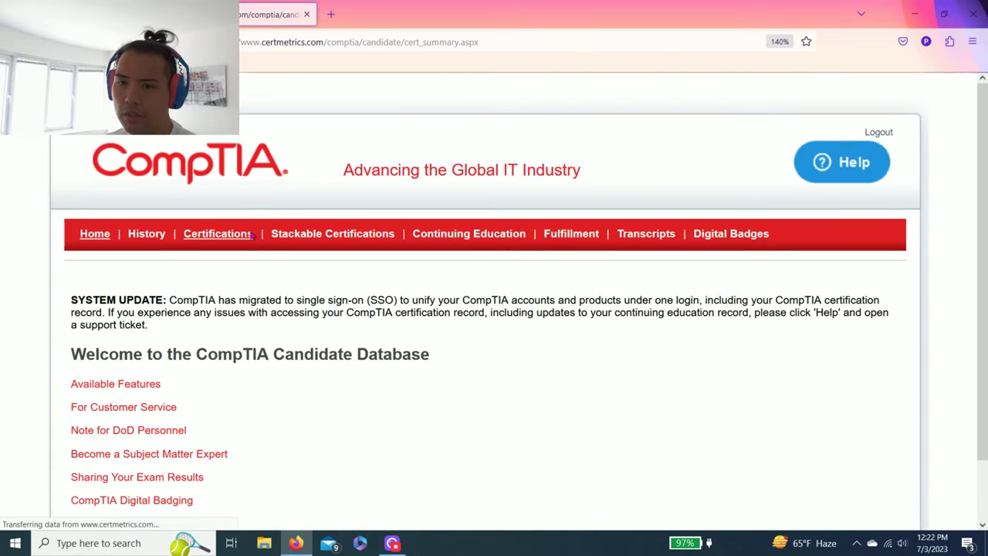
scroll(220, 296, down, 3)
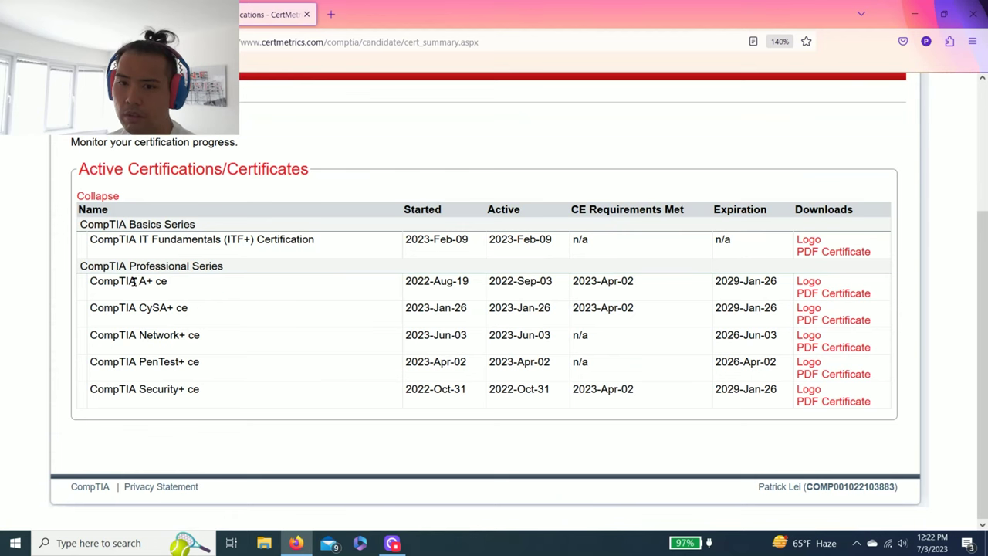
scroll(136, 280, up, 2)
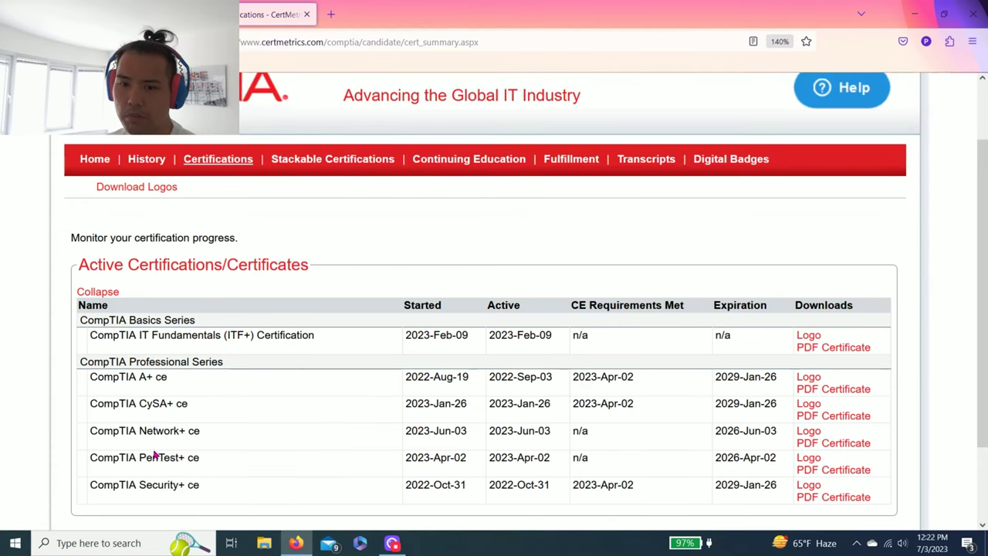
drag(138, 457, 188, 457)
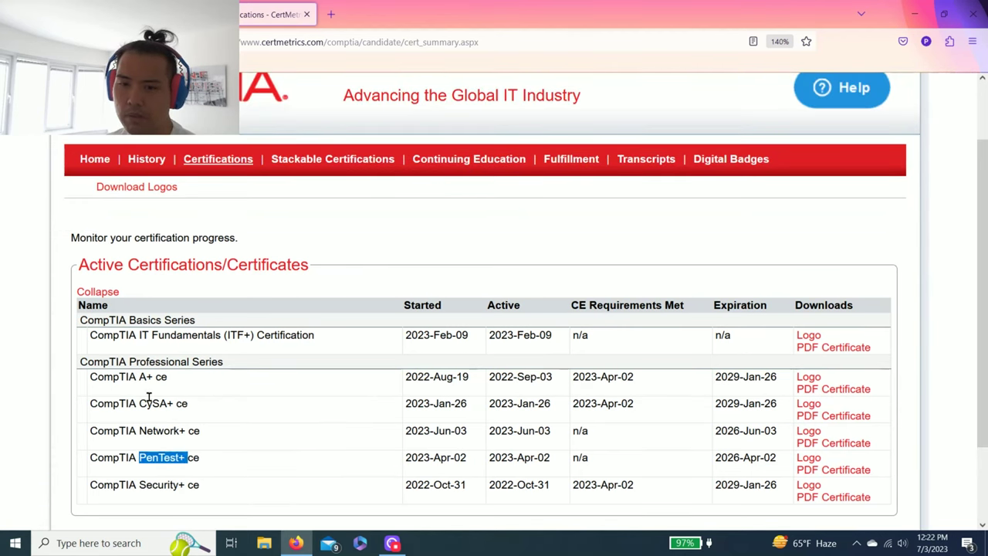
click(148, 399)
drag(207, 335, 321, 337)
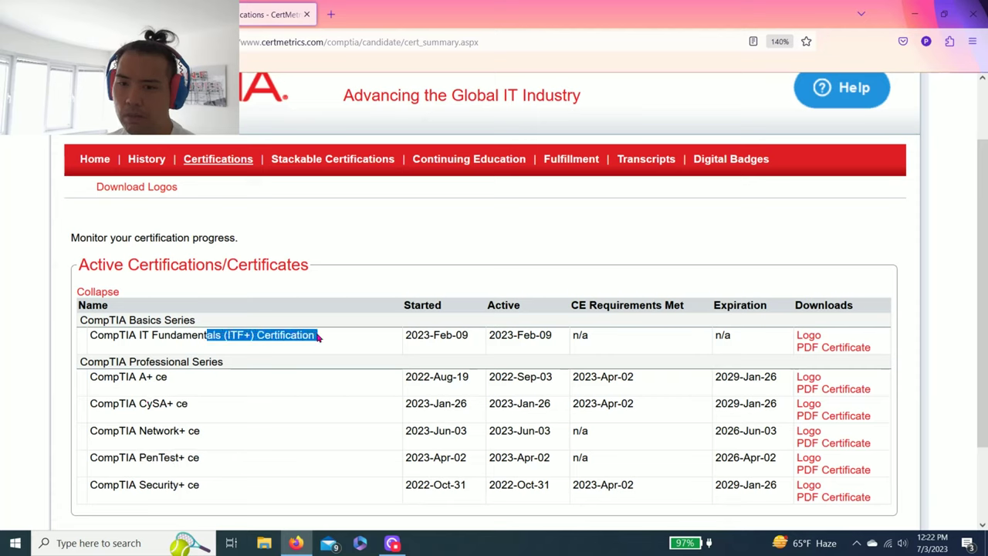
click(321, 337)
drag(198, 335, 318, 336)
click(289, 351)
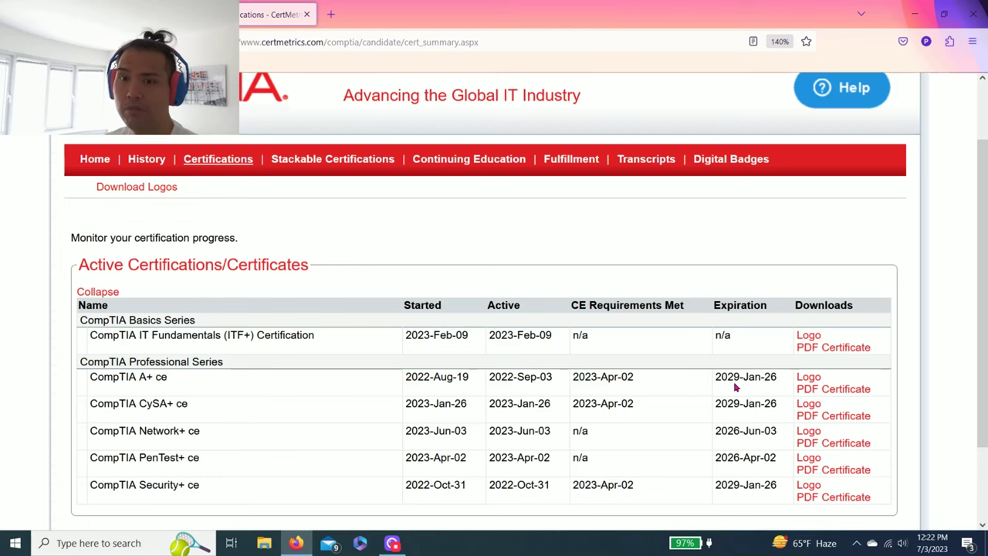
click(392, 543)
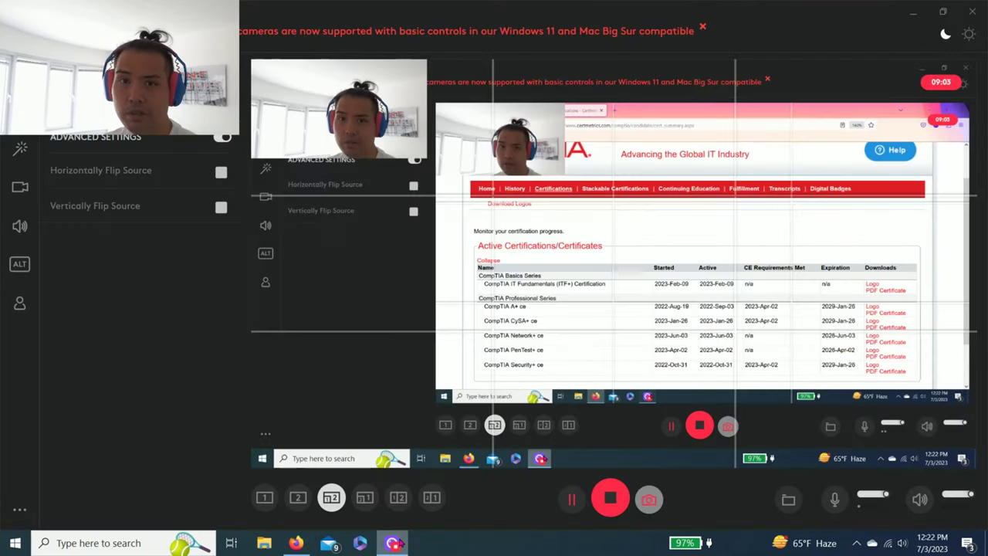